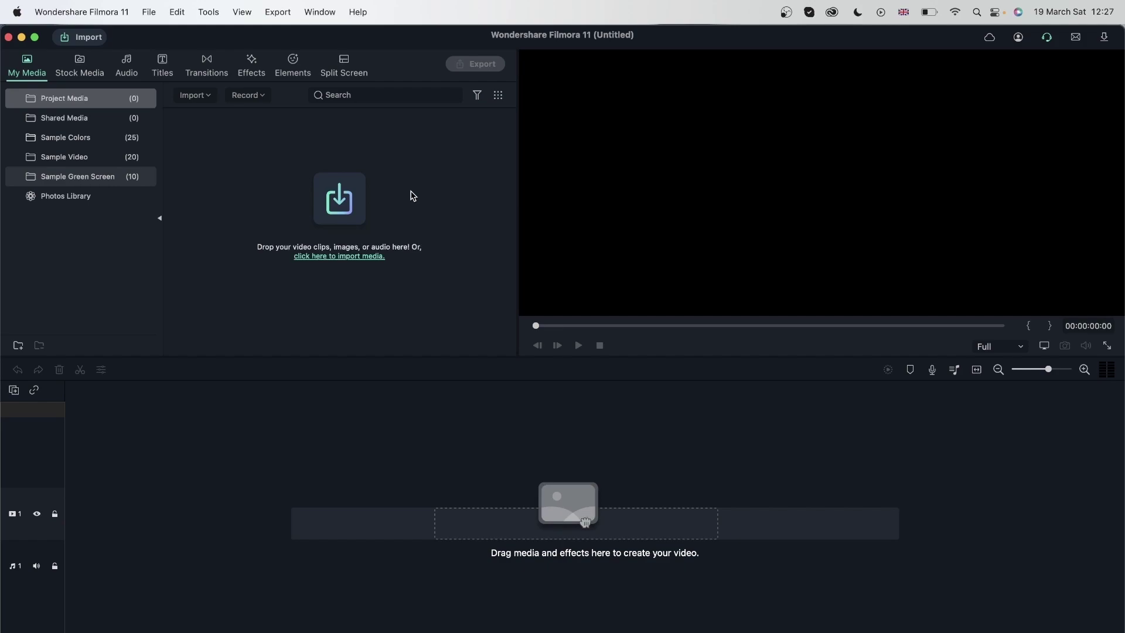
Import christmas-snoopy-merry-christmas.gif from the videos folder on the Desktop into the project media.
click(176, 20)
mouse_move(233, 337)
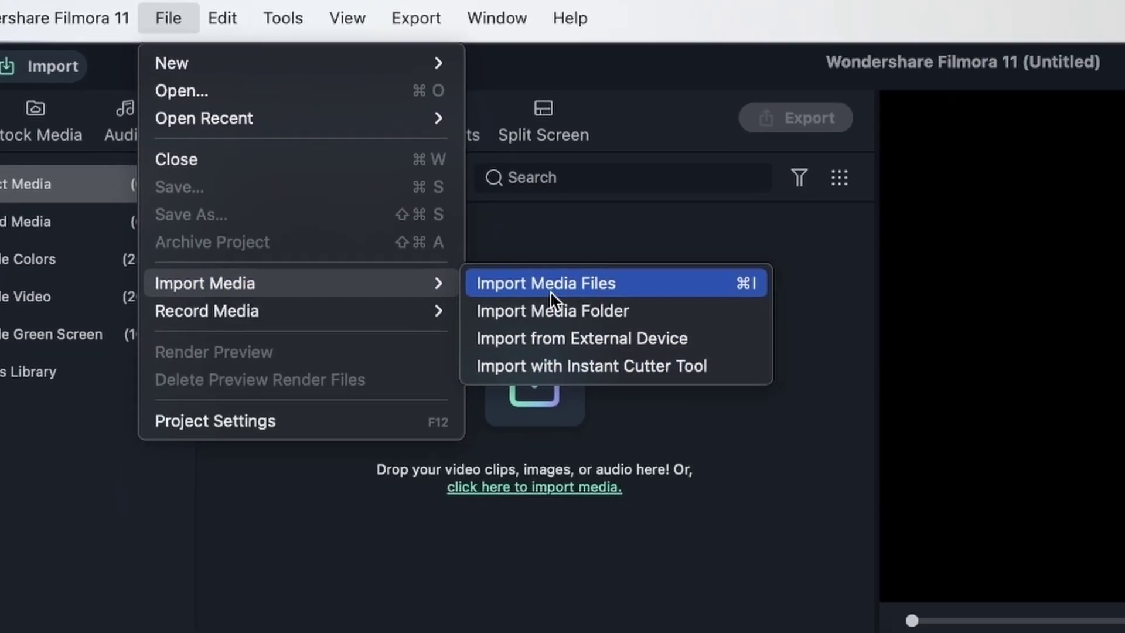
click(614, 332)
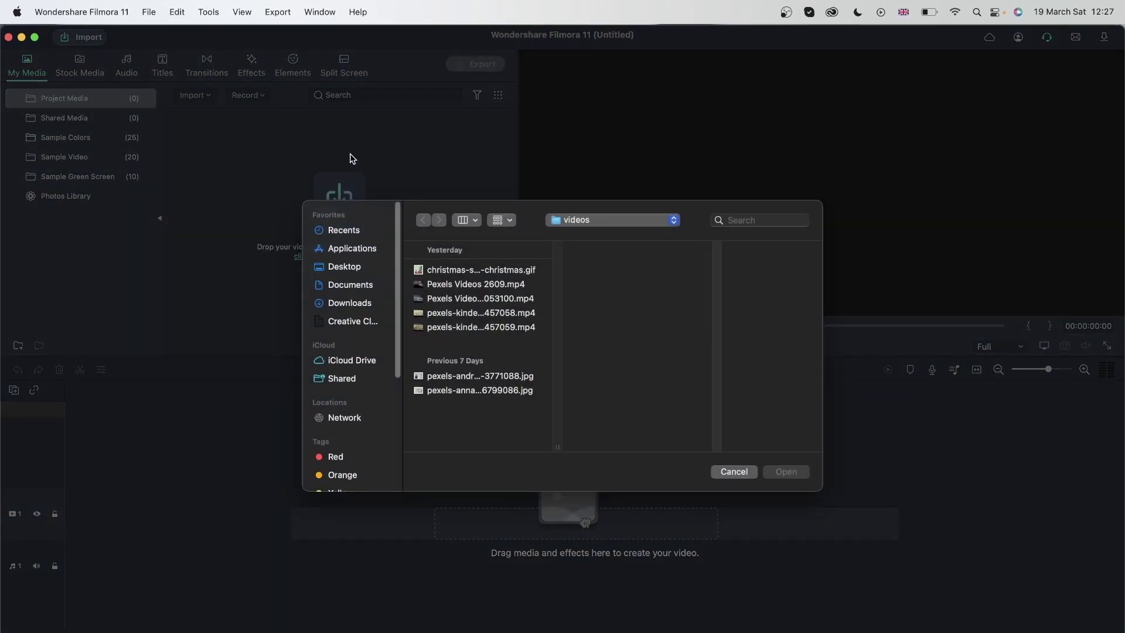
click(332, 267)
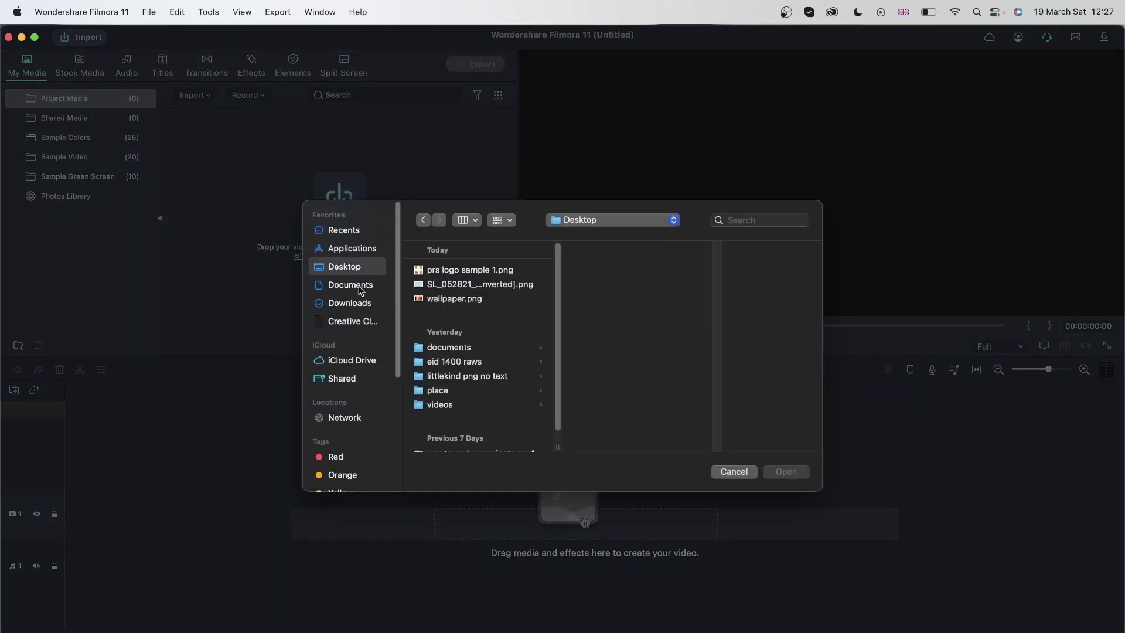
click(455, 405)
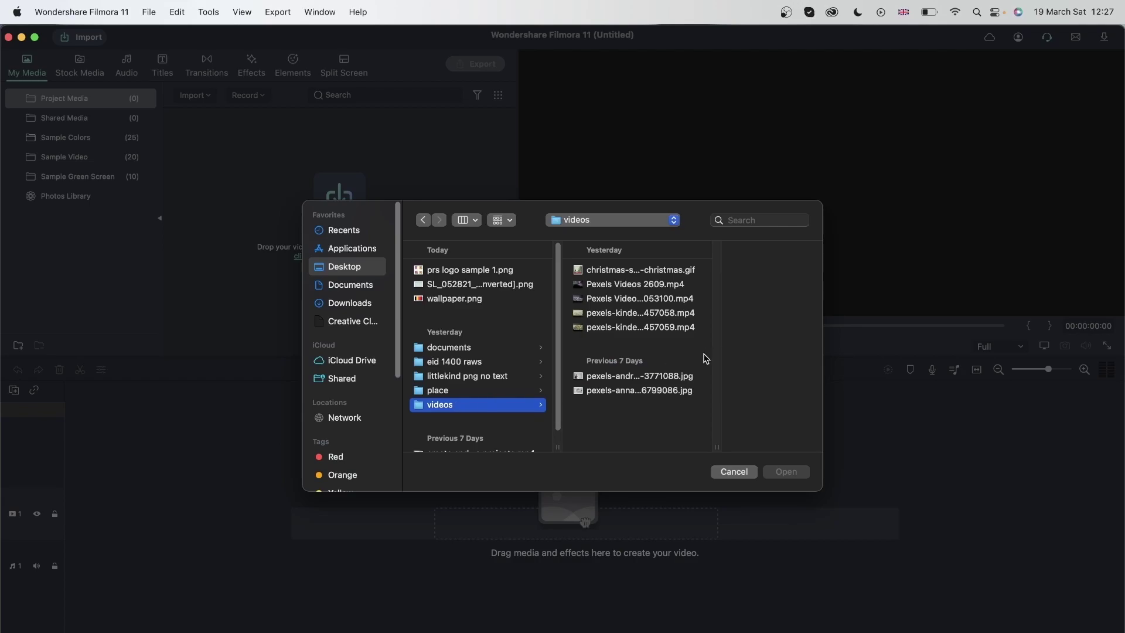
click(652, 271)
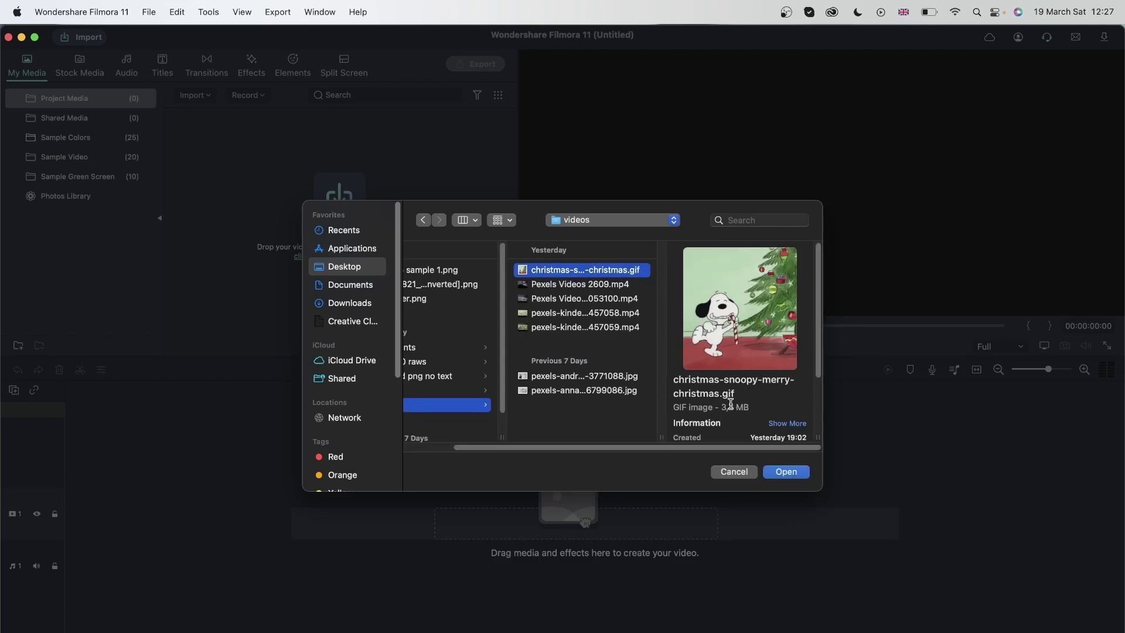
click(788, 472)
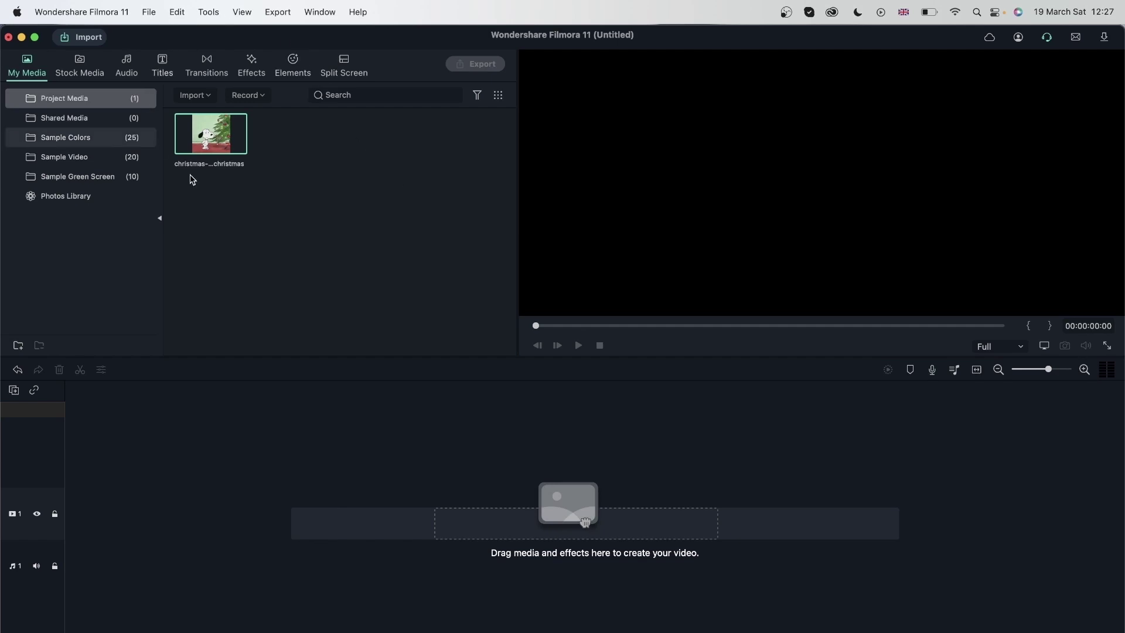
Import Pexels Videos 2609.mp4 from the videos folder into the project media.
mouse_move(243, 153)
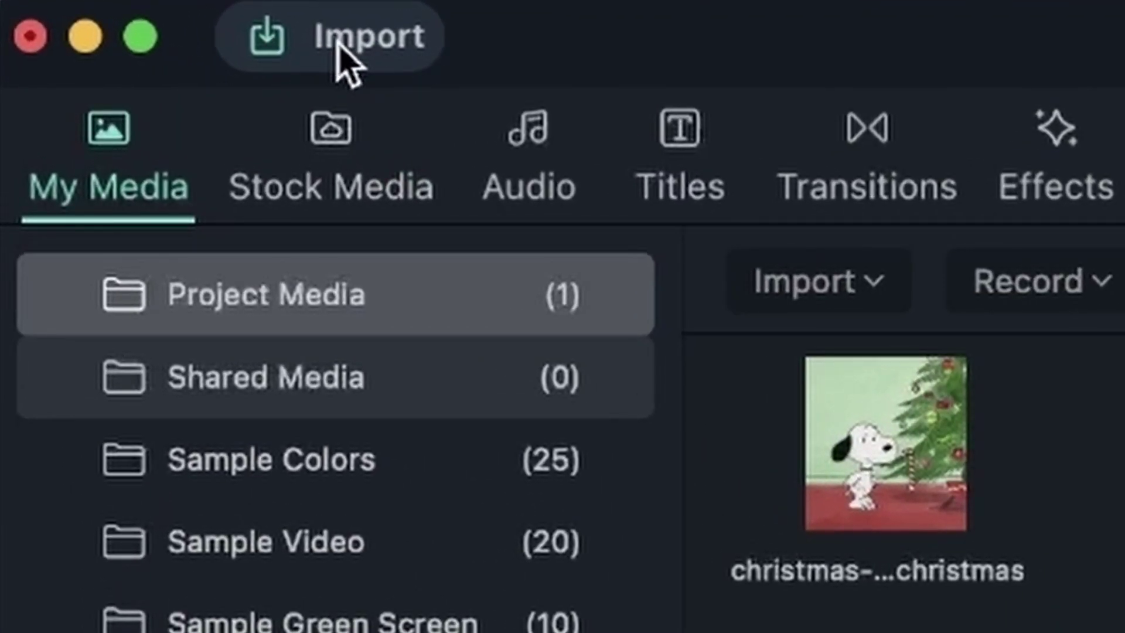
click(359, 36)
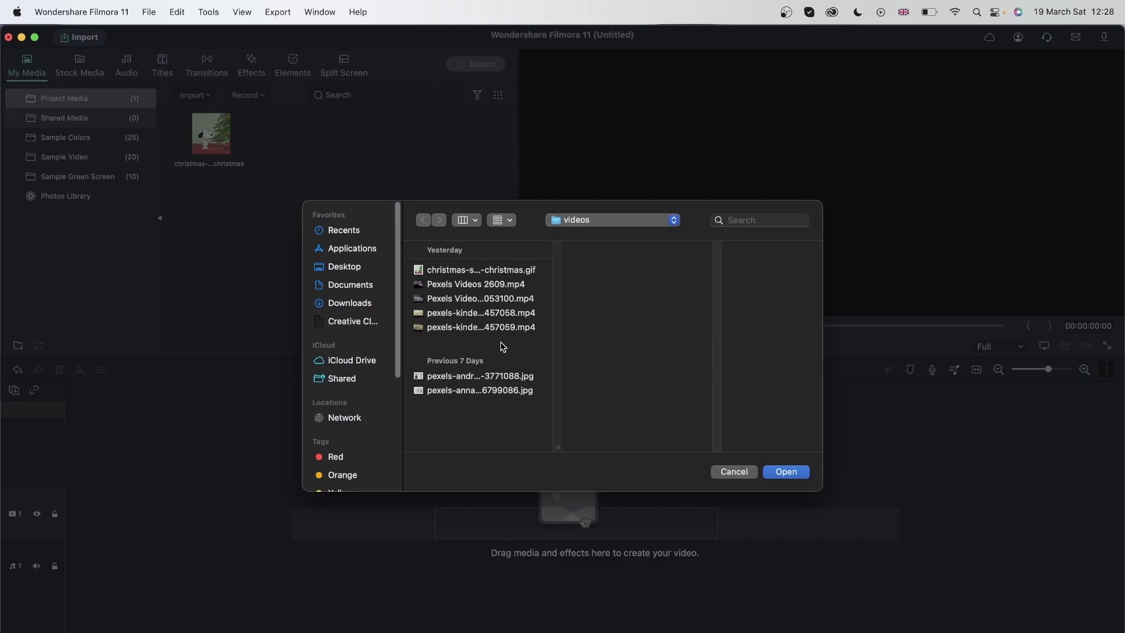
click(489, 285)
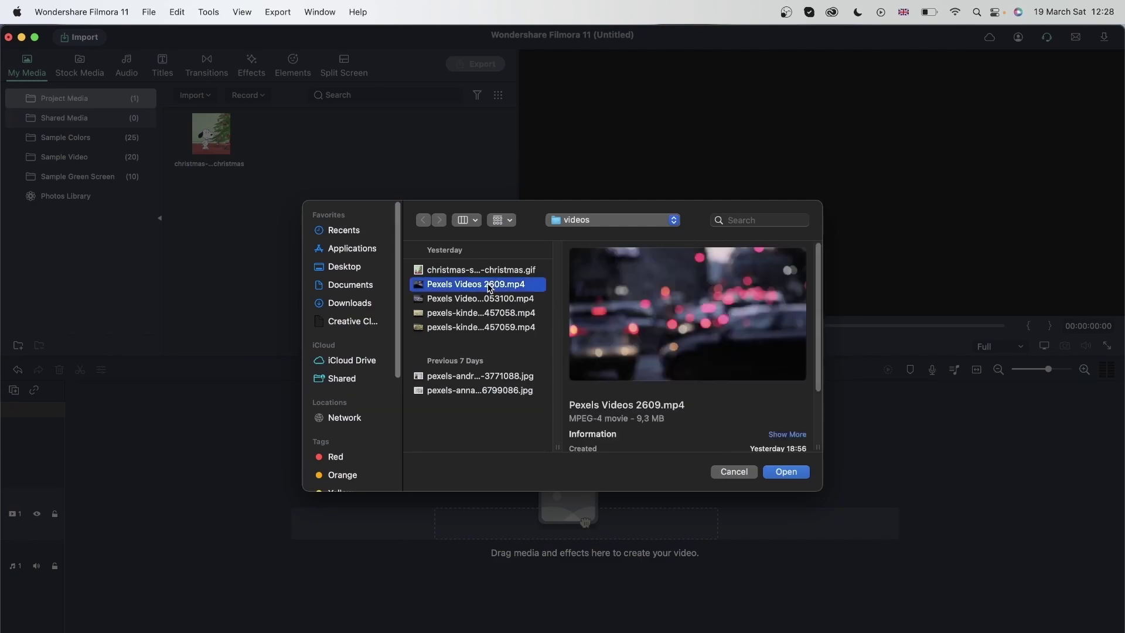
click(788, 473)
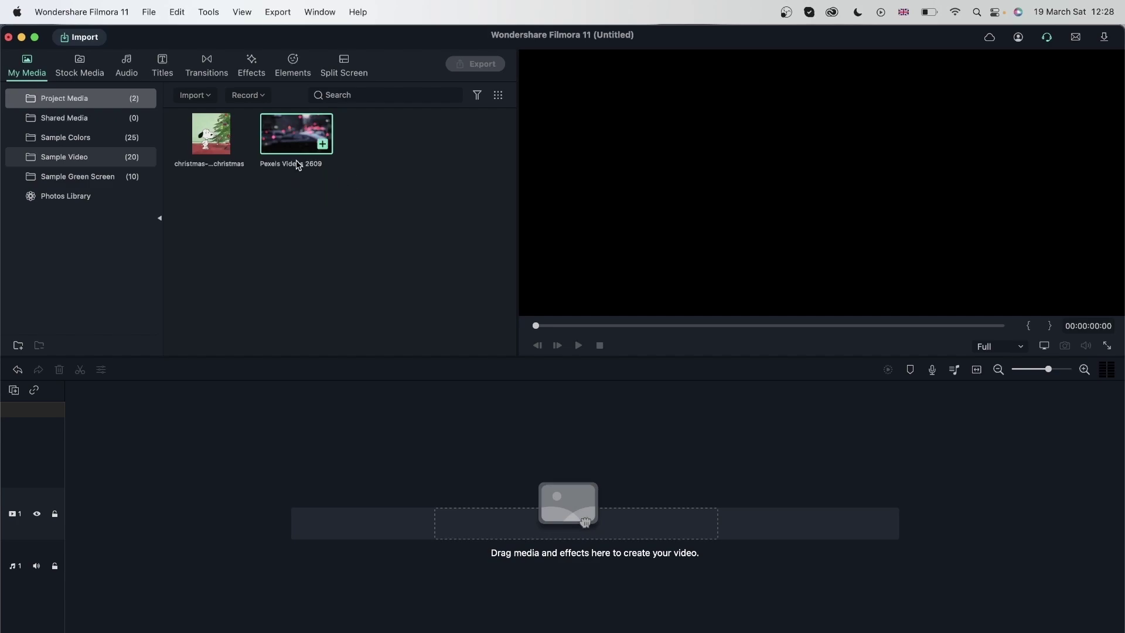
click(434, 293)
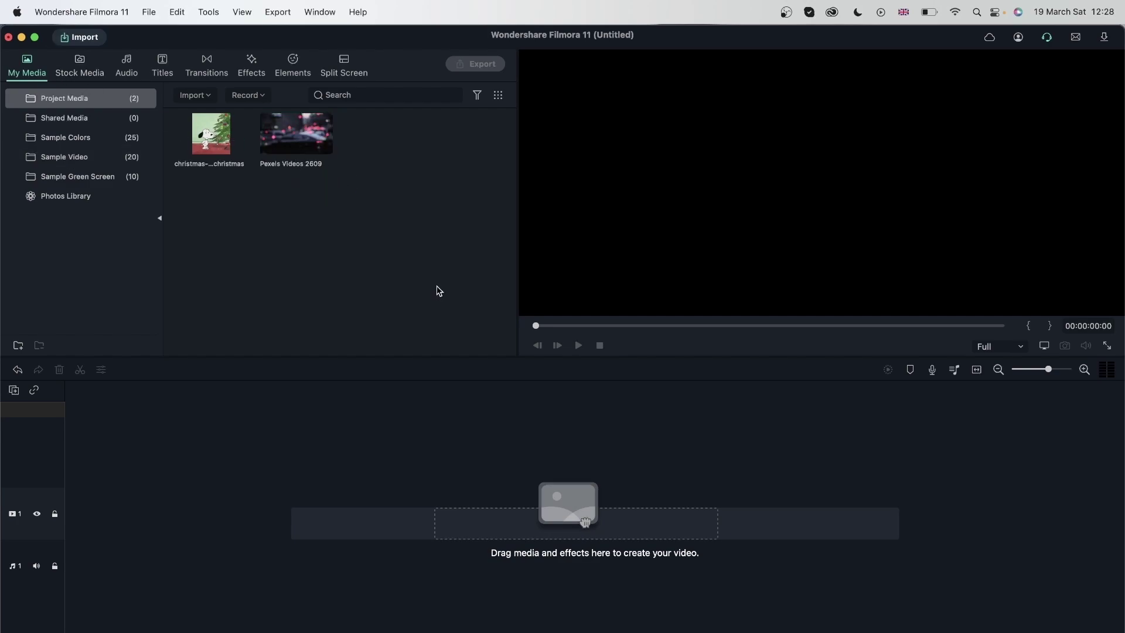
Switch to the Finder videos window, add Pexels Videos 2053100.mp4 from it to Filmora's project media, and put the window away.
click(9, 503)
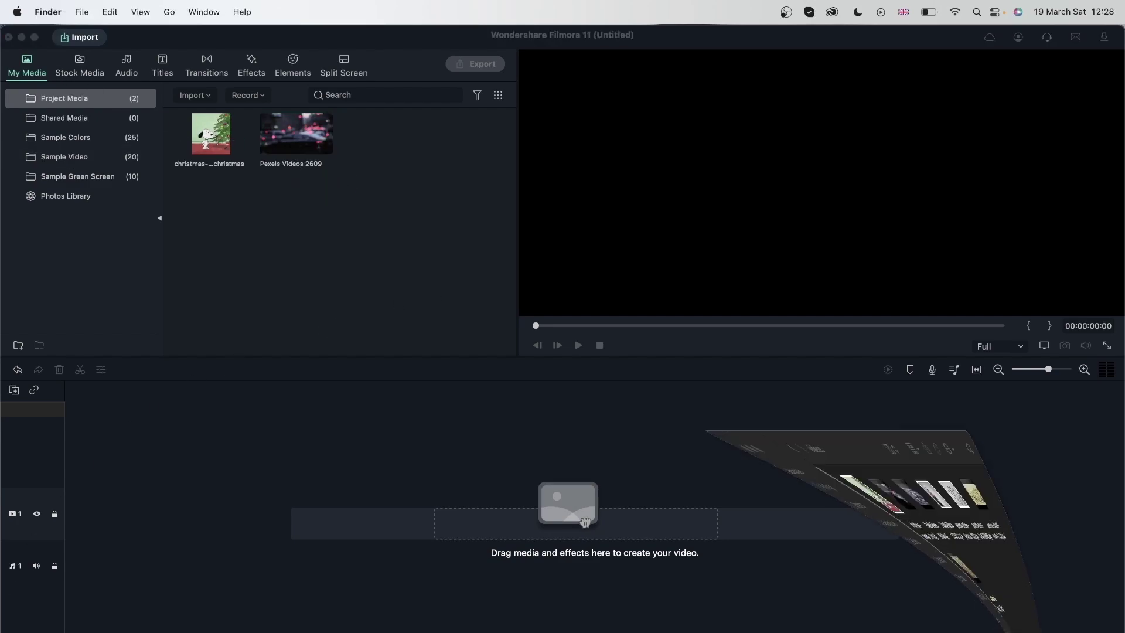
drag(487, 138, 671, 161)
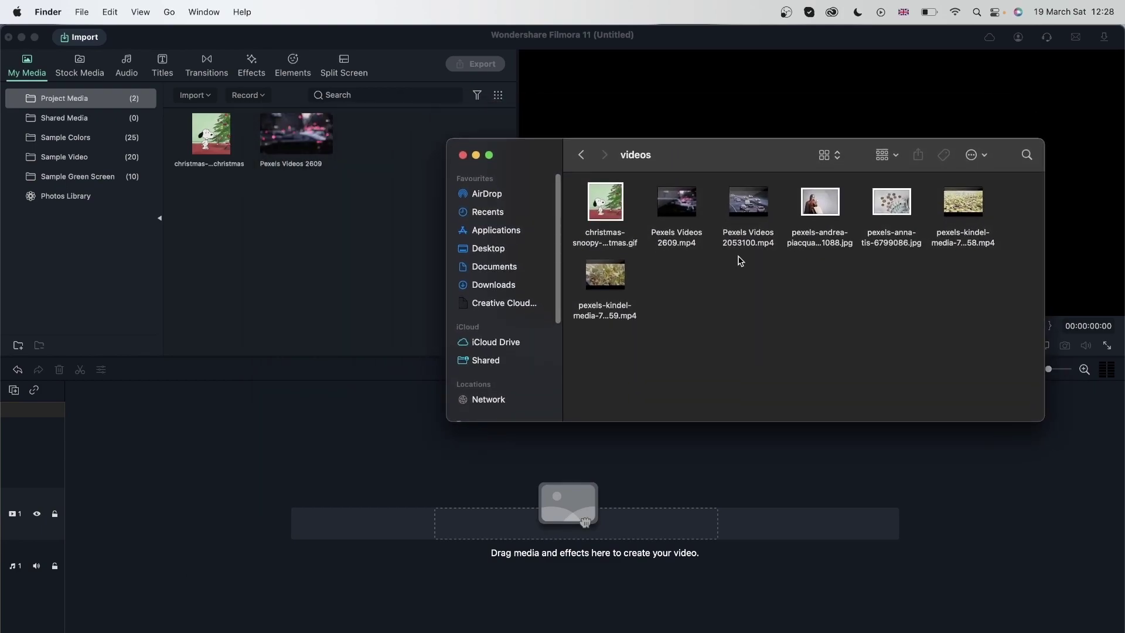
drag(757, 218, 321, 226)
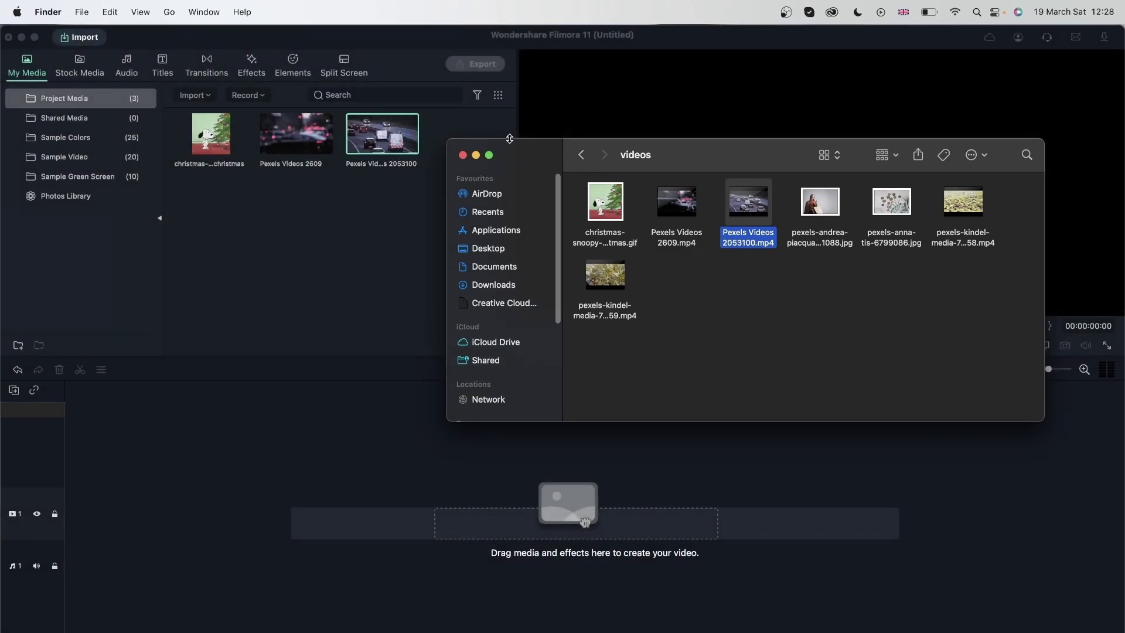
click(476, 155)
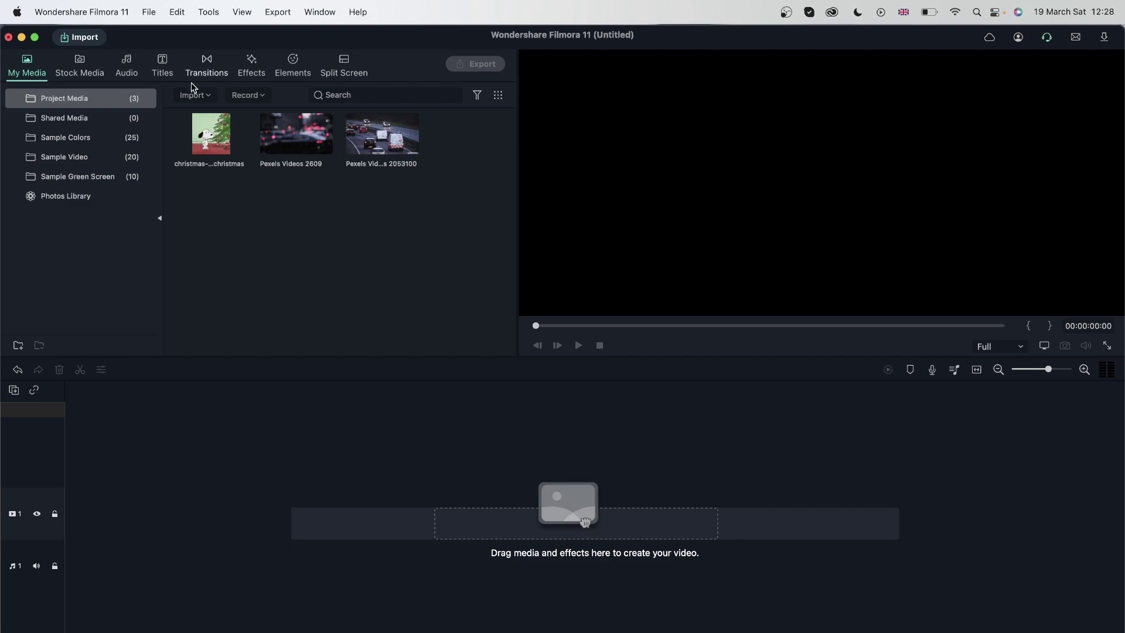
Import the media file pexels-kindel-media-7457058.mp4 into the project media.
click(200, 97)
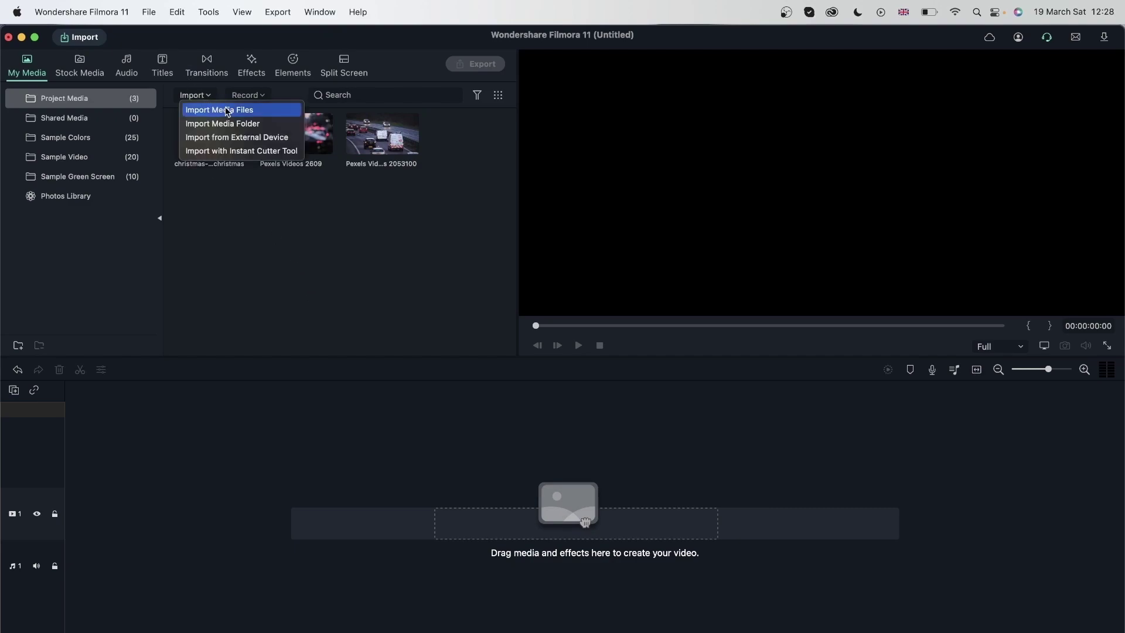
click(263, 113)
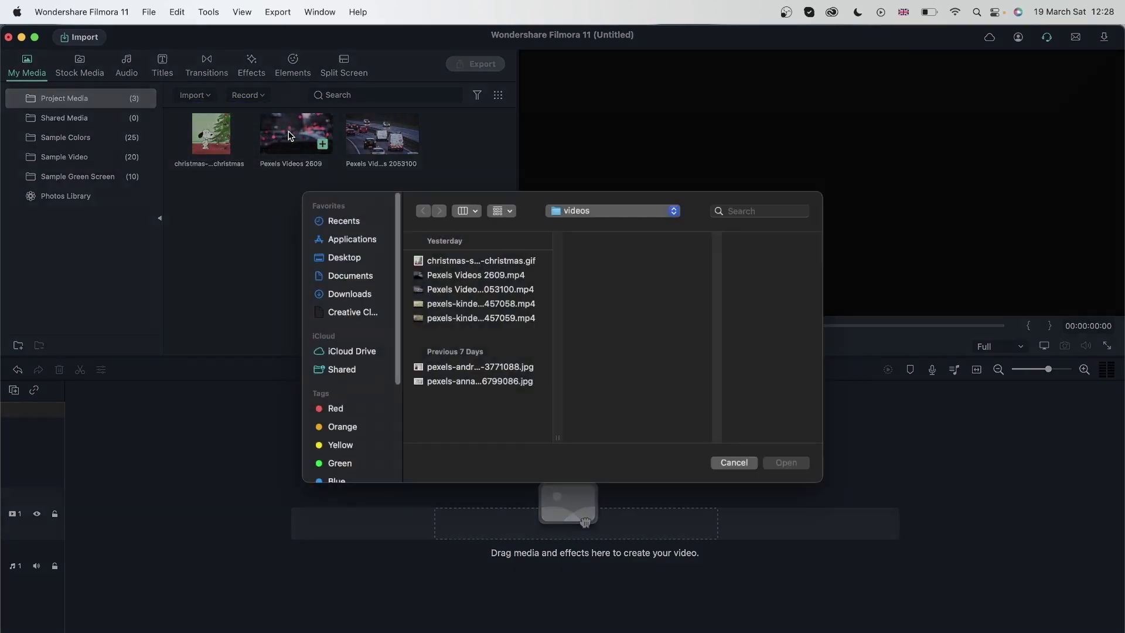
click(499, 317)
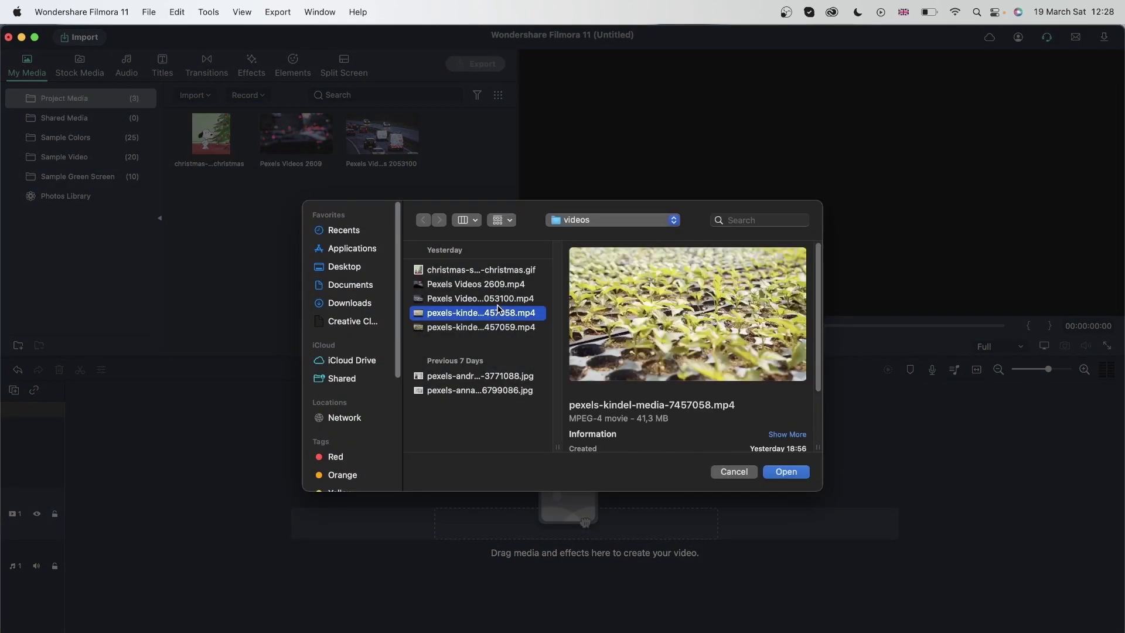
click(794, 471)
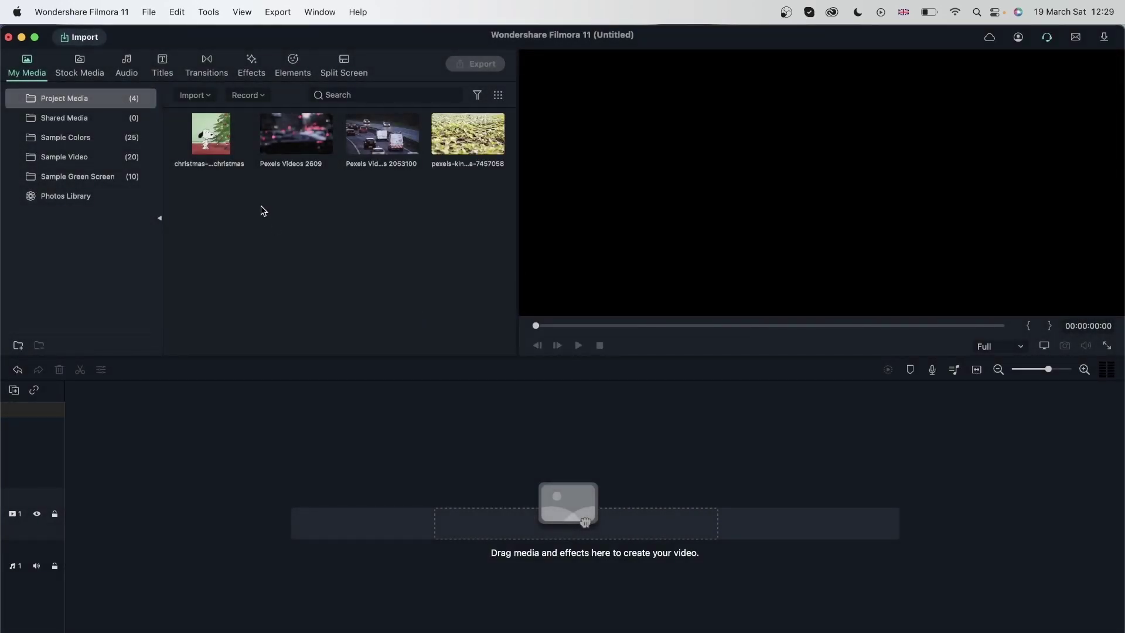
Import the media file pexels-kindel-media-7457059.mp4 into the project media.
right_click(310, 217)
click(336, 225)
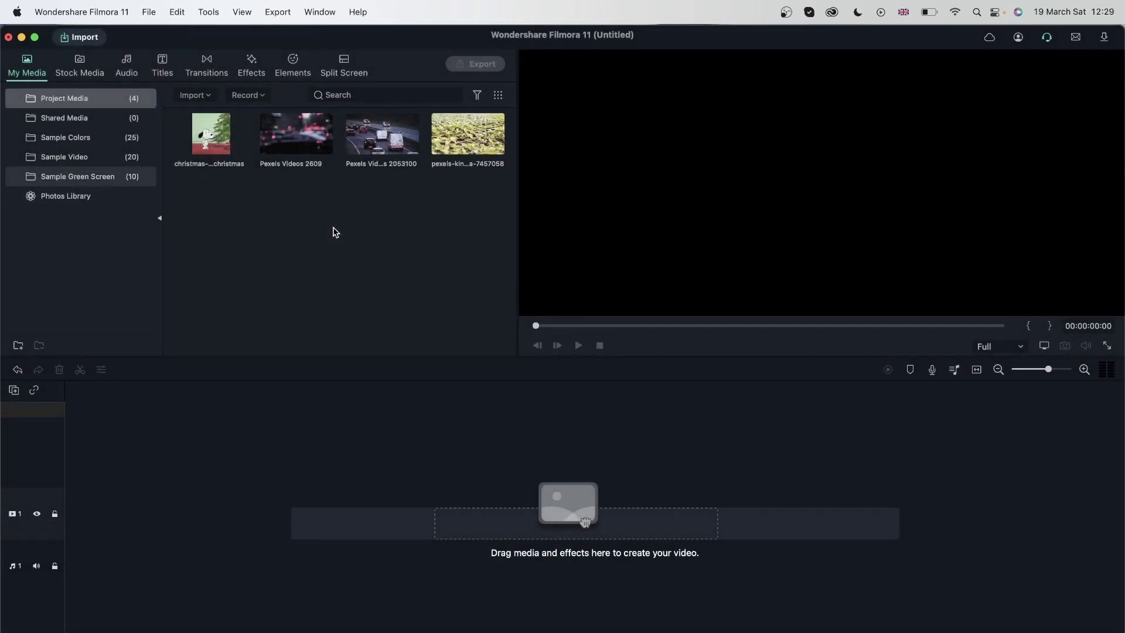
click(477, 330)
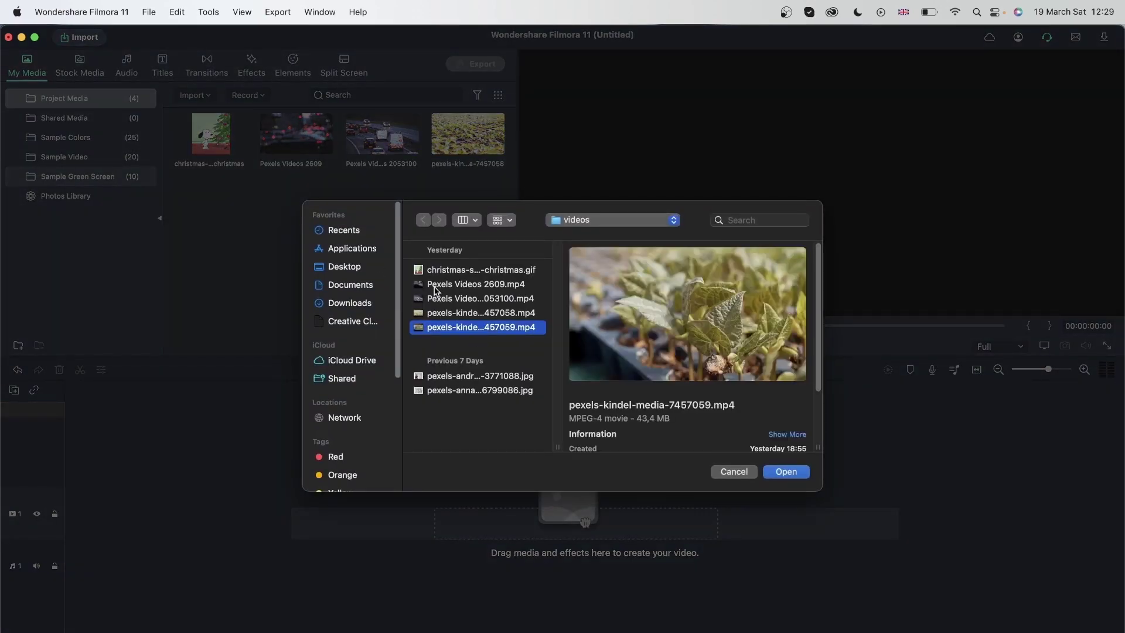
click(786, 475)
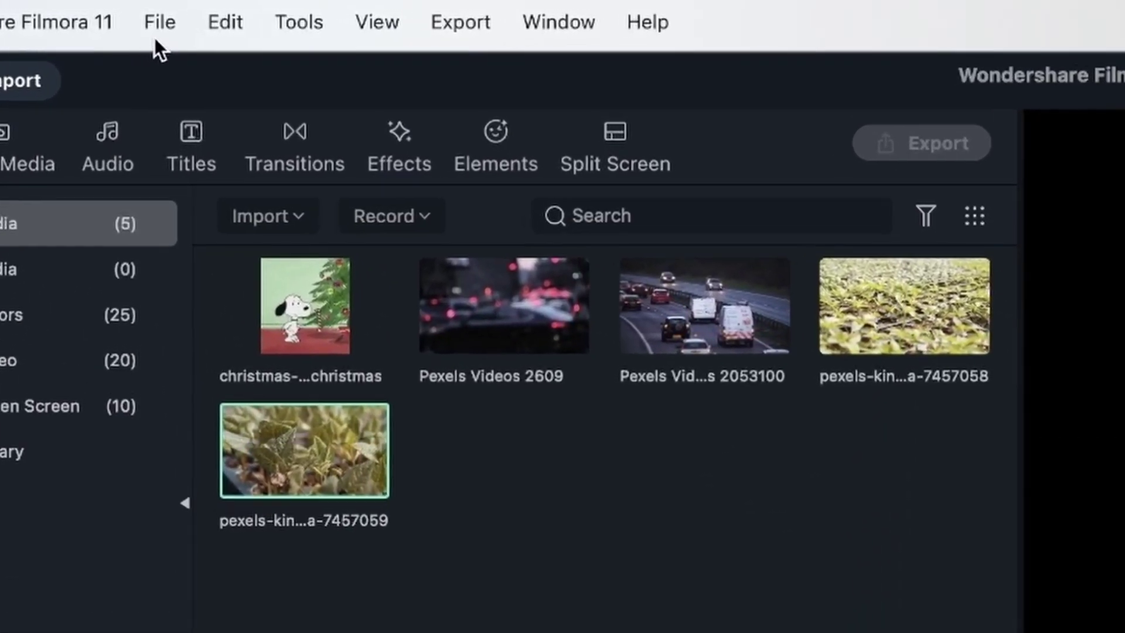
Import the two JPG images ending in 3771088 and 6799086 together from the videos folder into the project media.
click(148, 13)
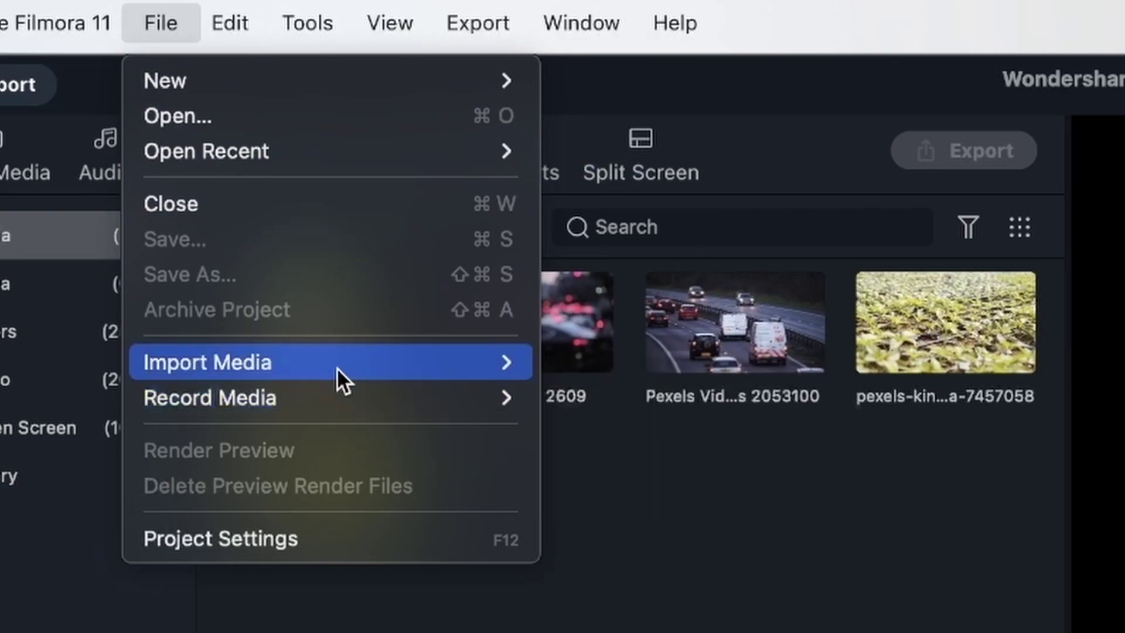
mouse_move(336, 367)
click(632, 360)
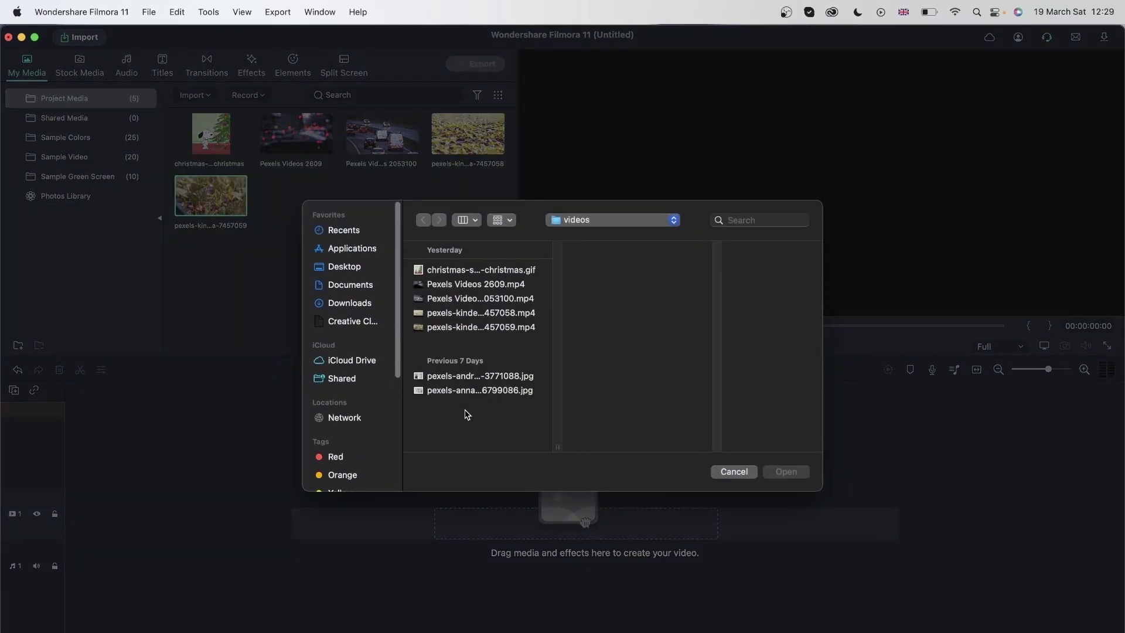
click(471, 390)
click(472, 377)
click(463, 389)
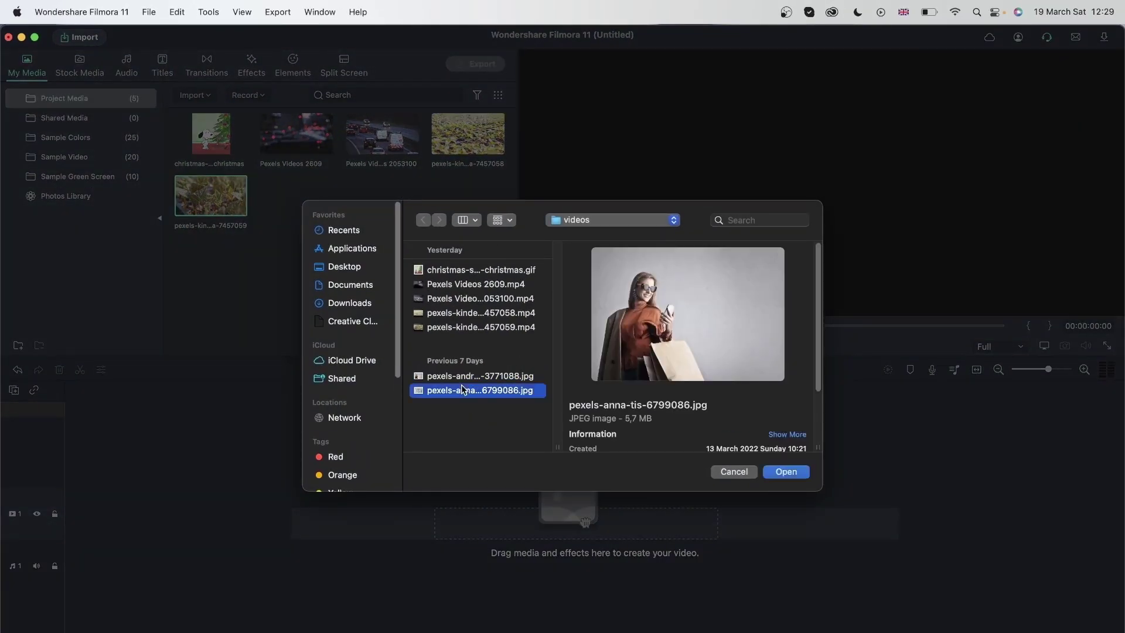
shift+click(454, 373)
click(786, 473)
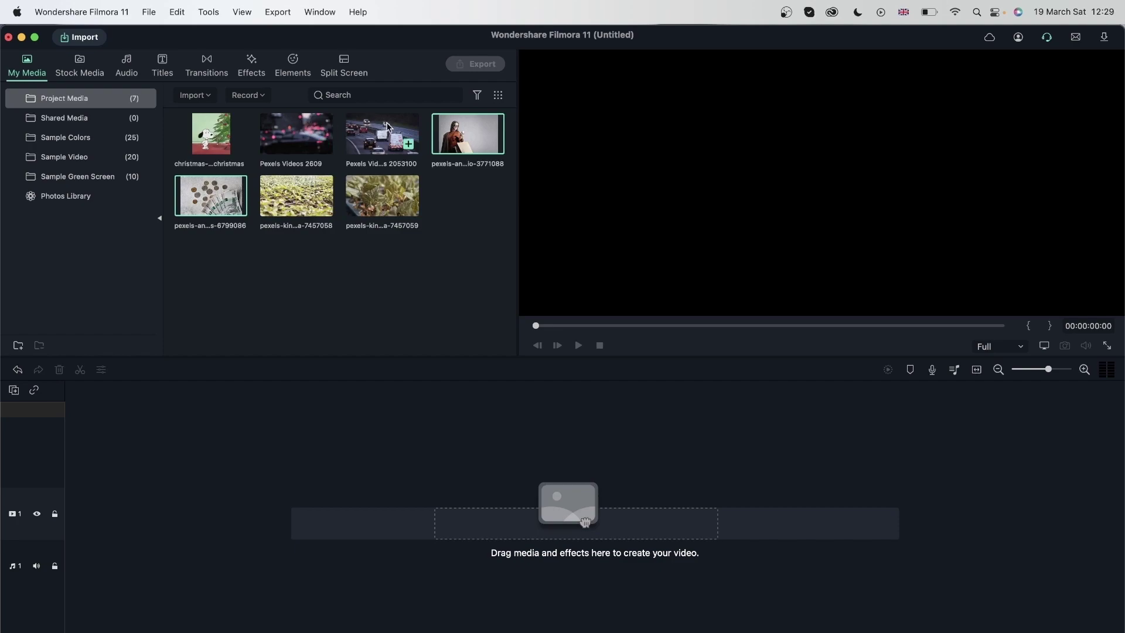
click(228, 298)
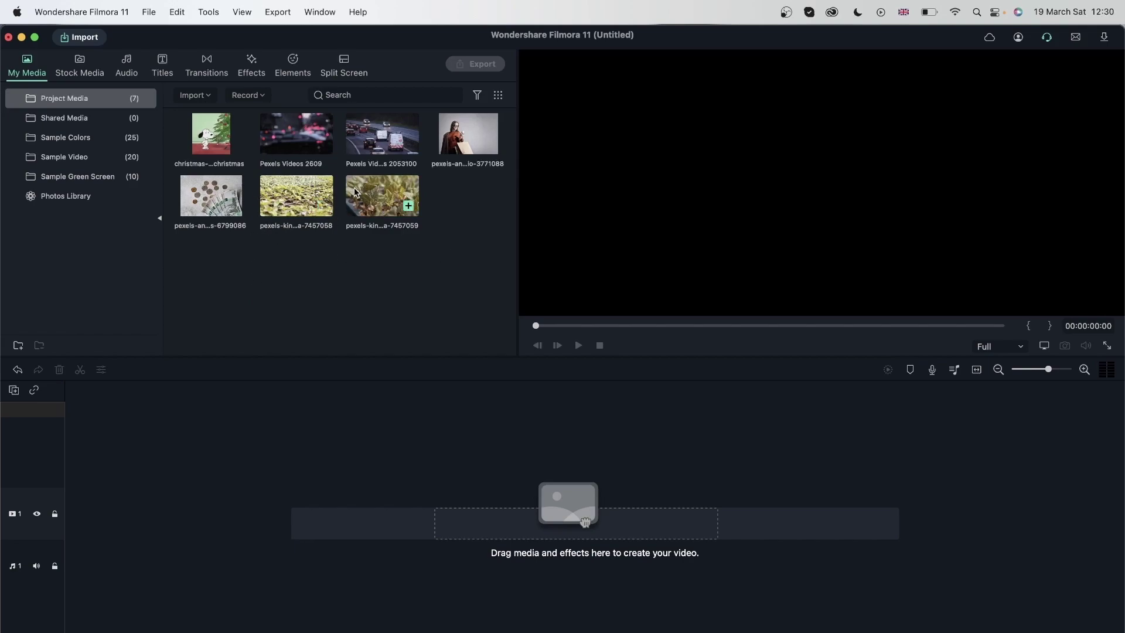
Select all the imported clips and images in the project media and delete them.
drag(482, 256, 215, 155)
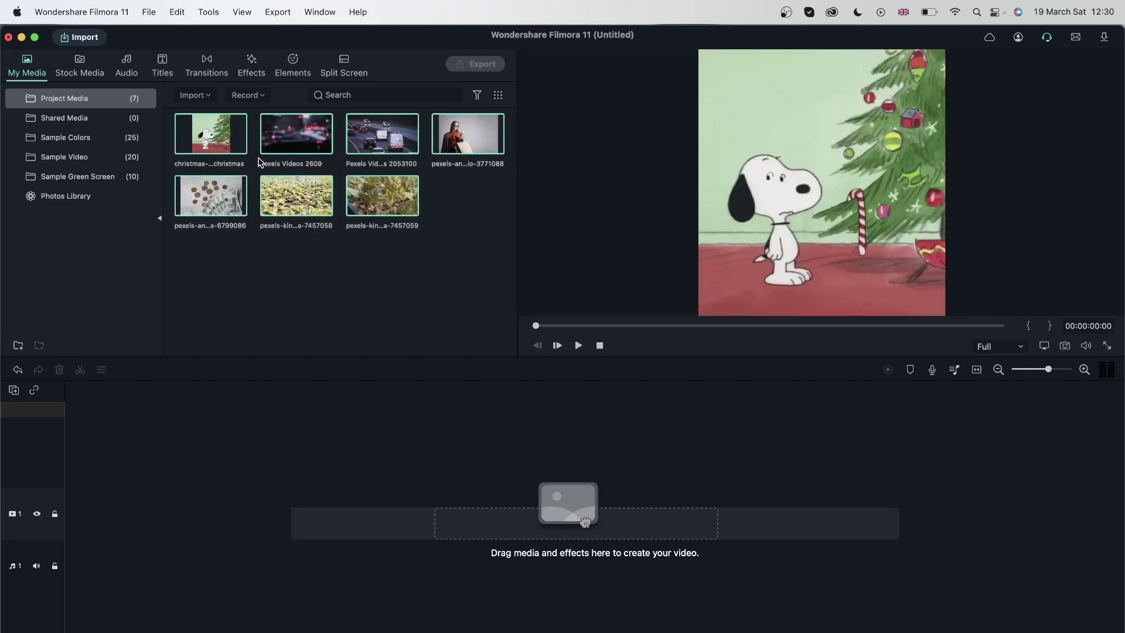
right_click(202, 139)
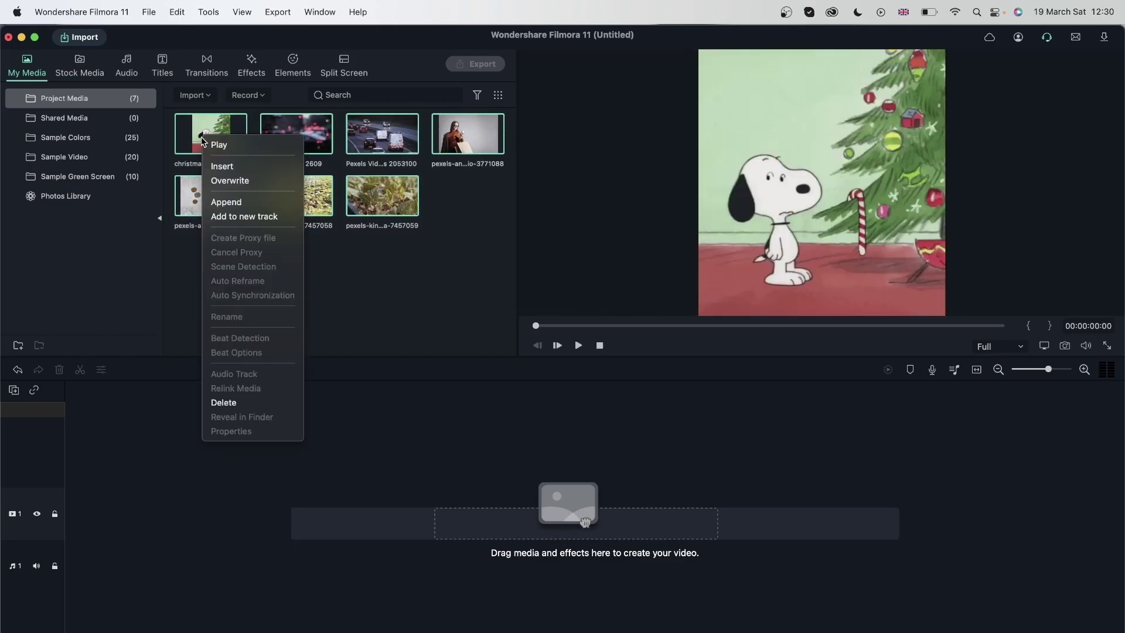
click(248, 407)
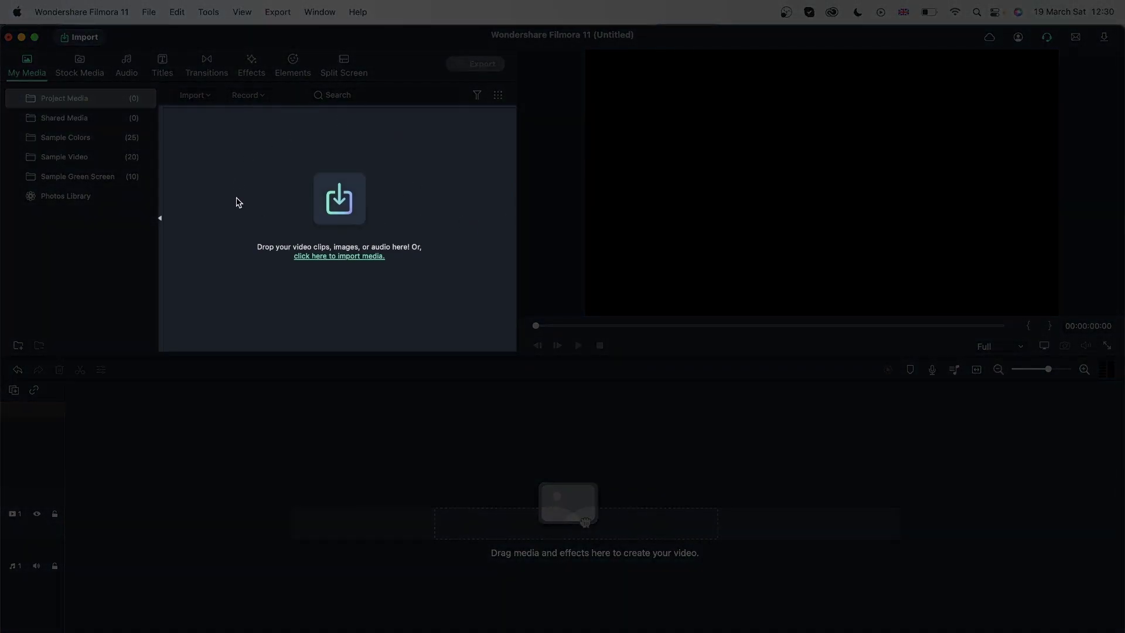
click(387, 171)
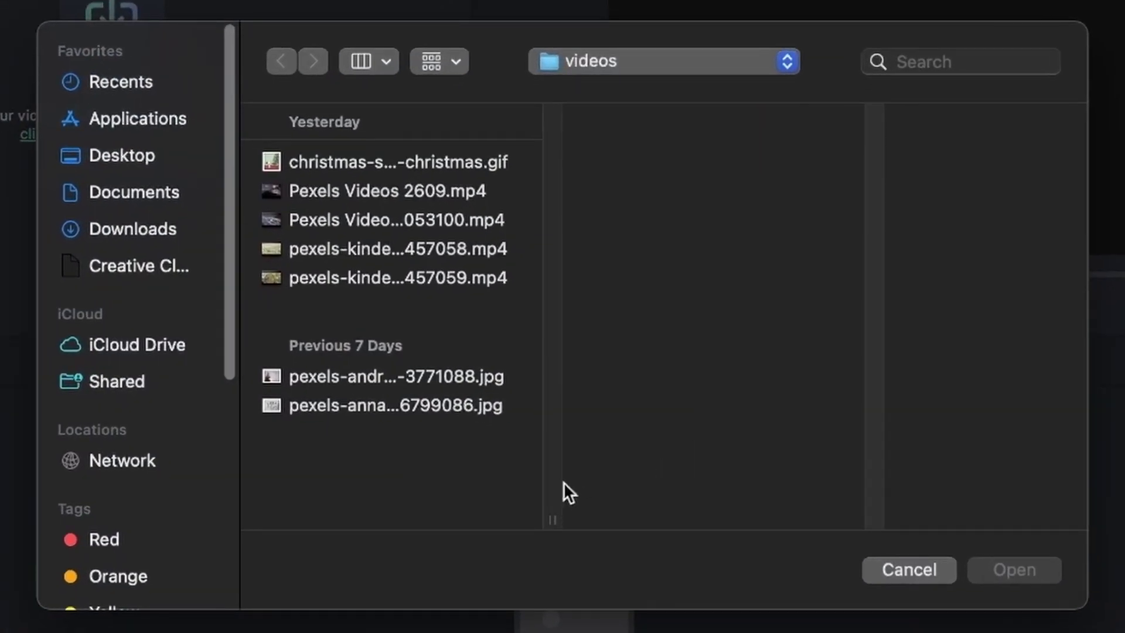
click(121, 156)
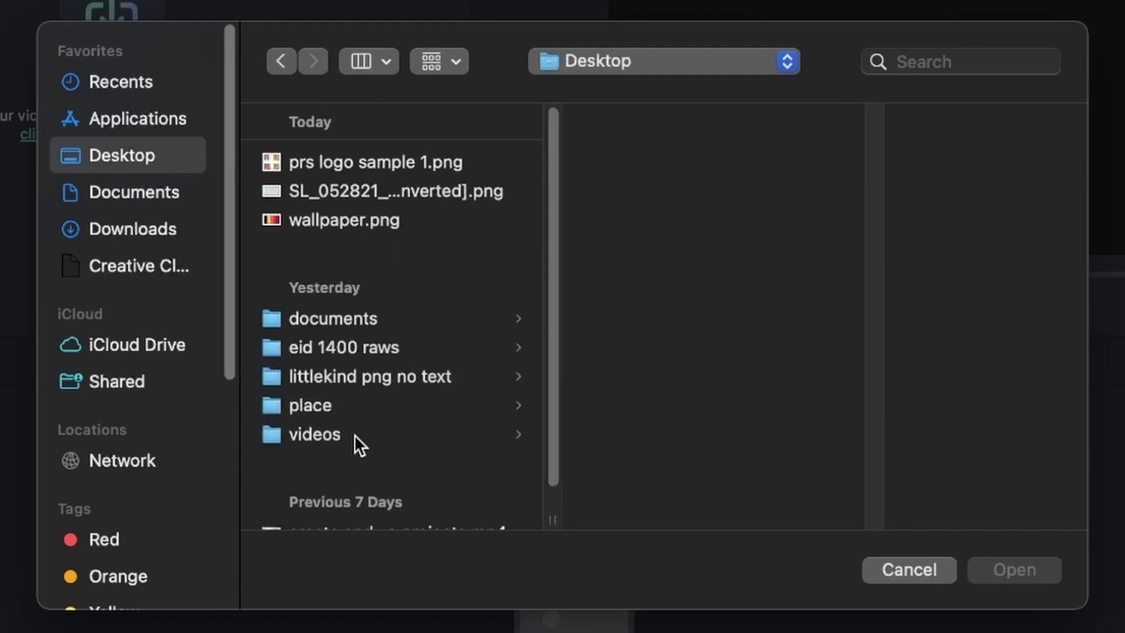
click(353, 434)
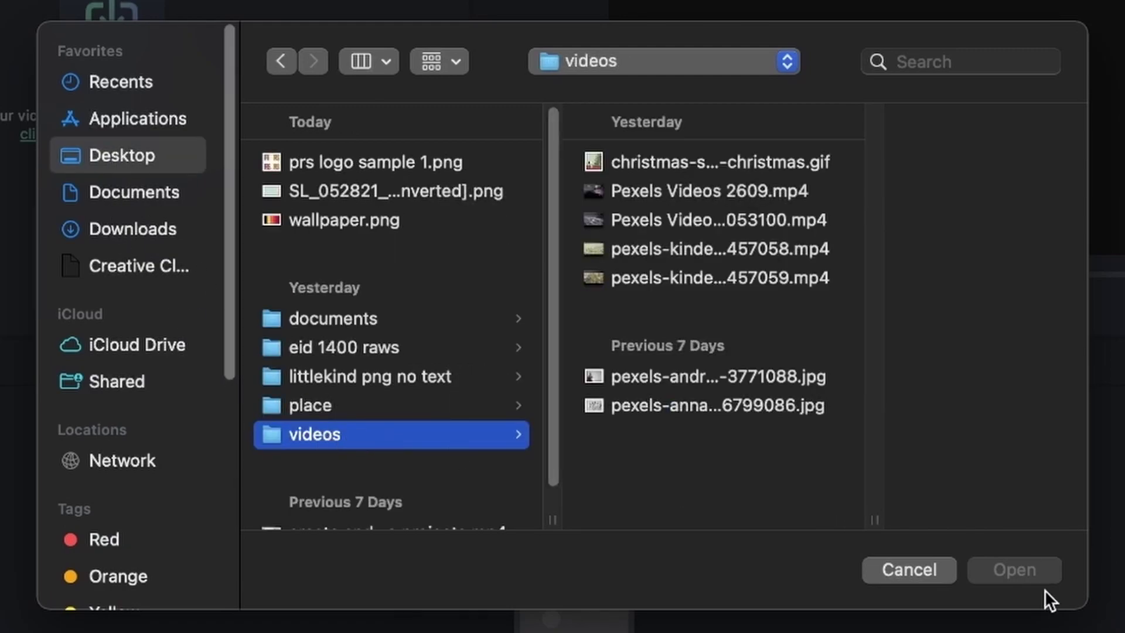
click(597, 169)
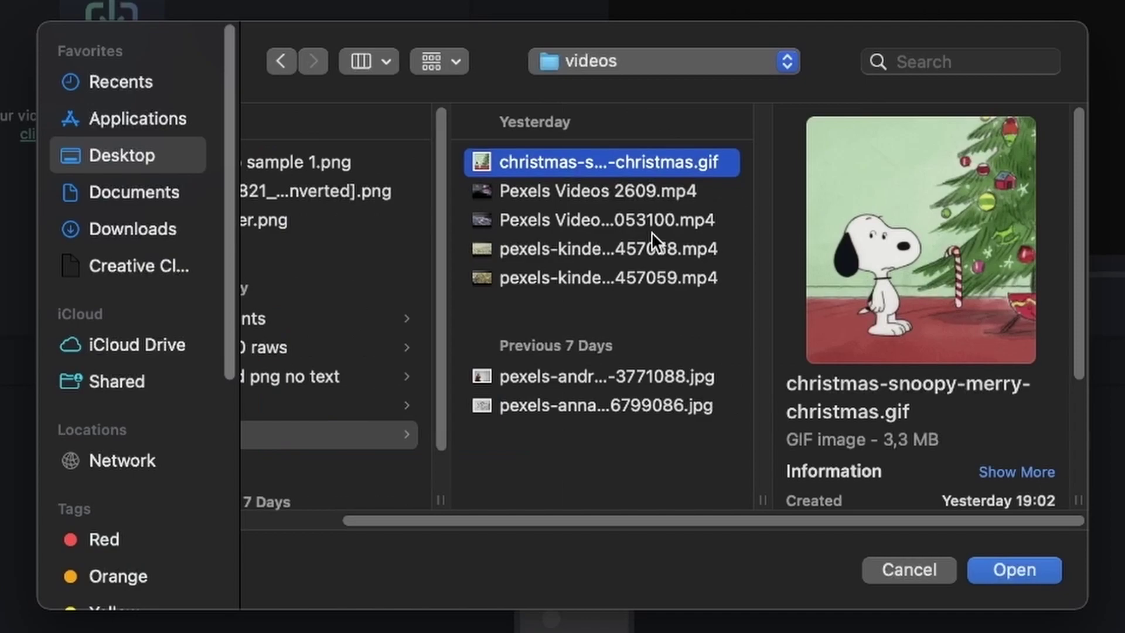
click(652, 247)
click(698, 479)
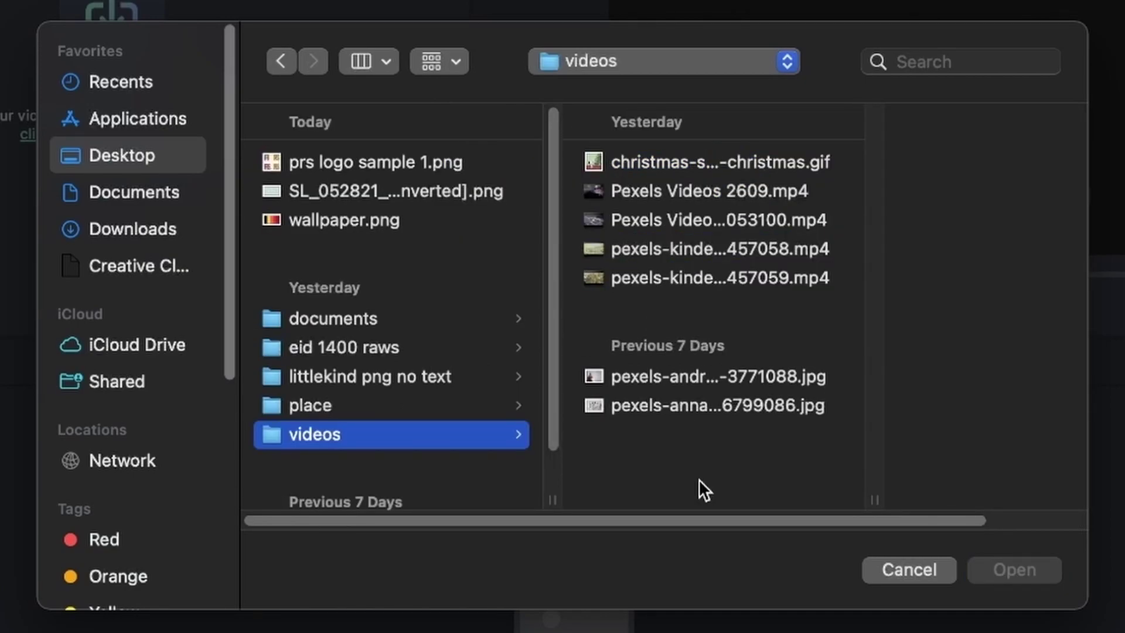
drag(752, 472, 680, 357)
super+click(645, 167)
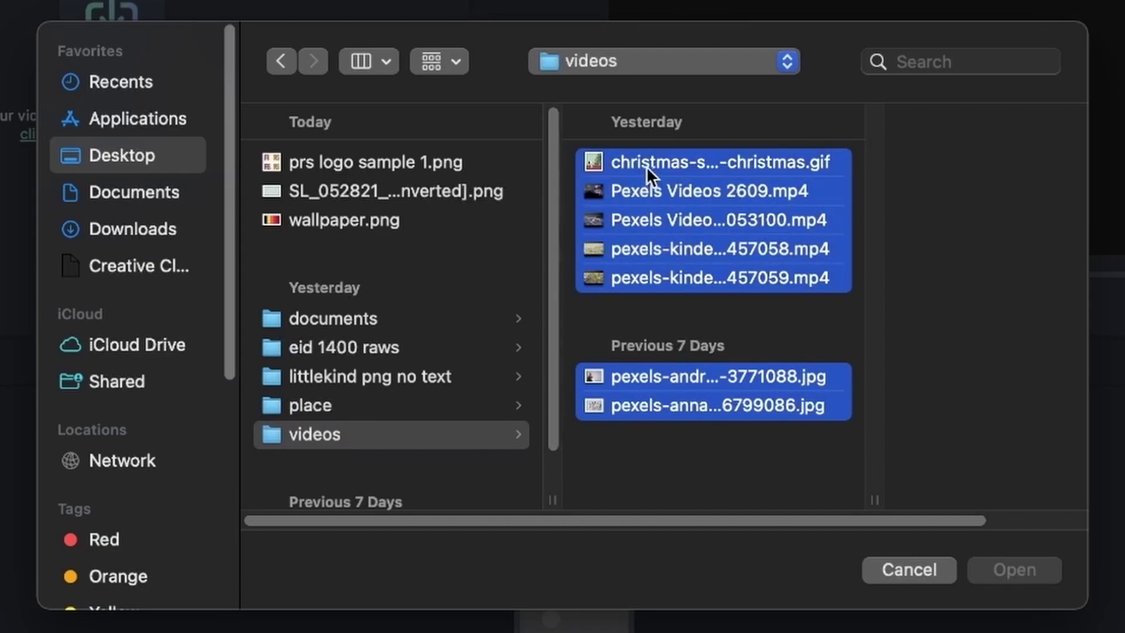
click(658, 469)
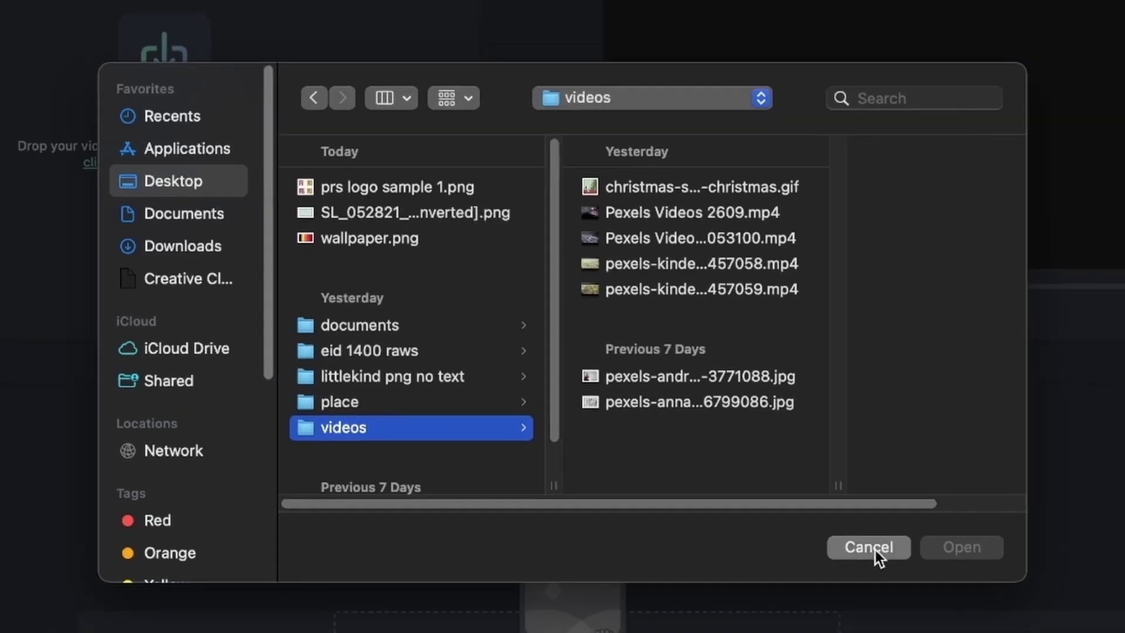
click(909, 569)
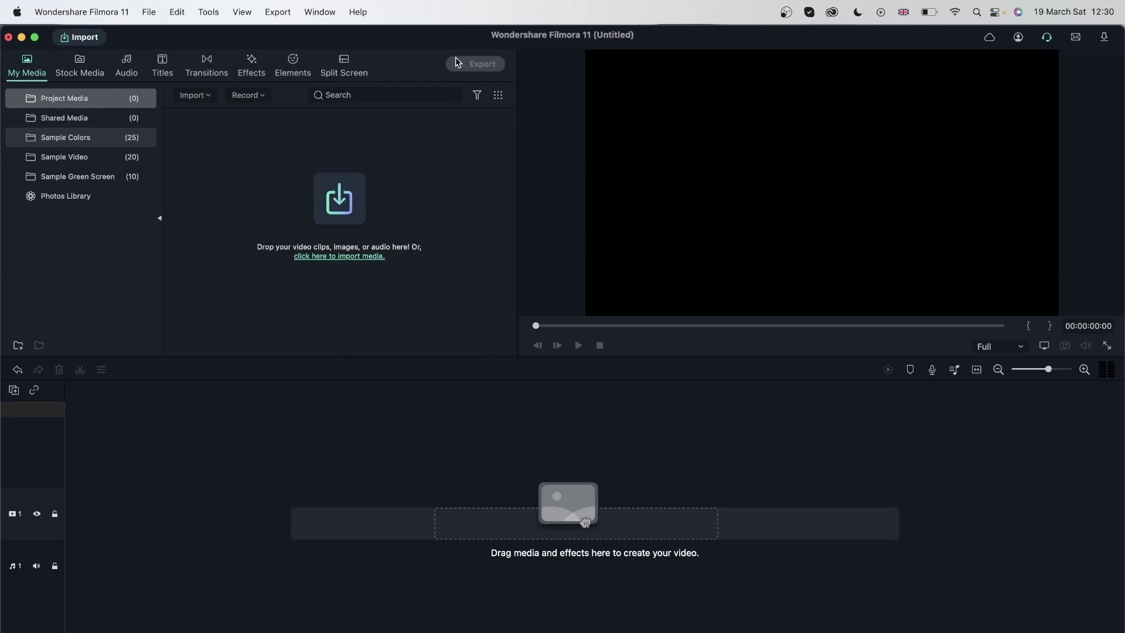
Import the whole videos folder from the Desktop into the project media with Import Media Folder.
click(147, 11)
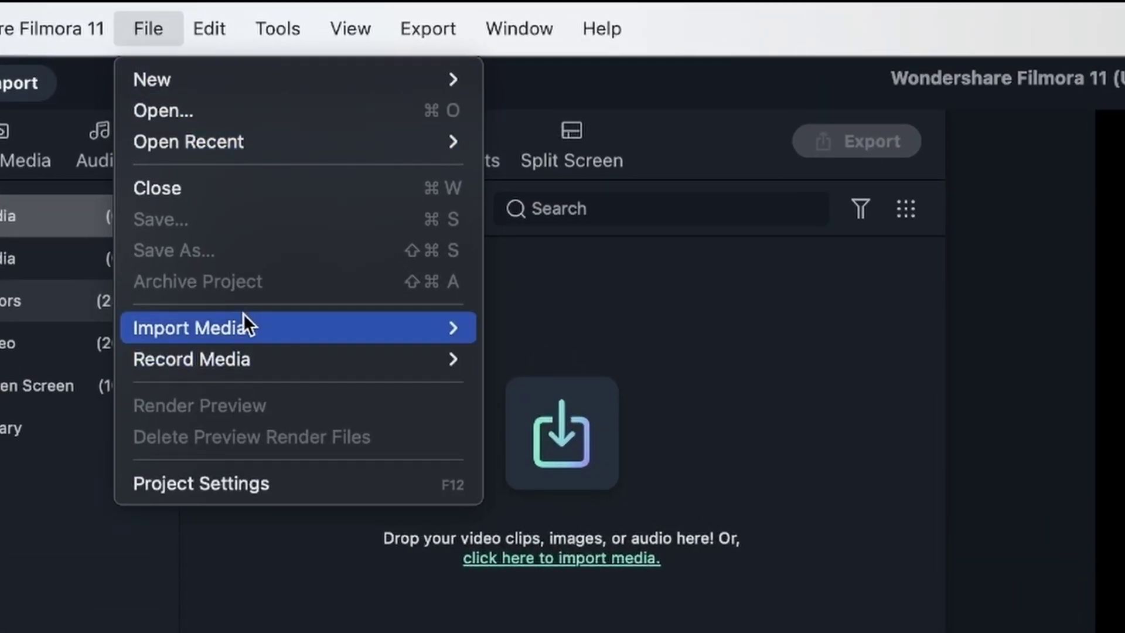
mouse_move(352, 328)
click(614, 365)
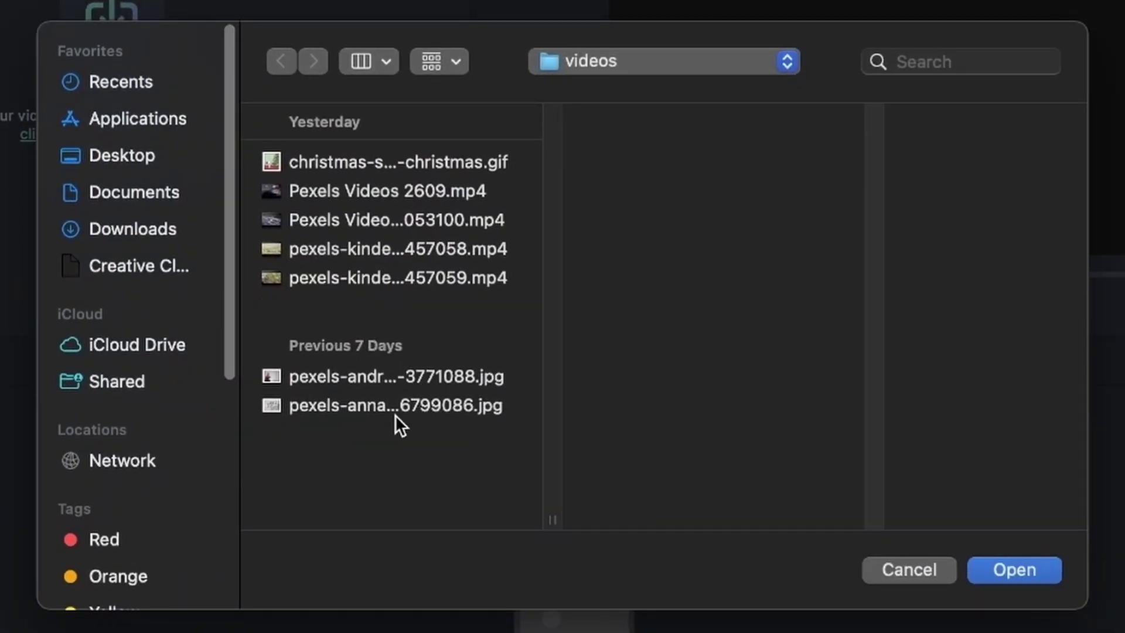
click(136, 165)
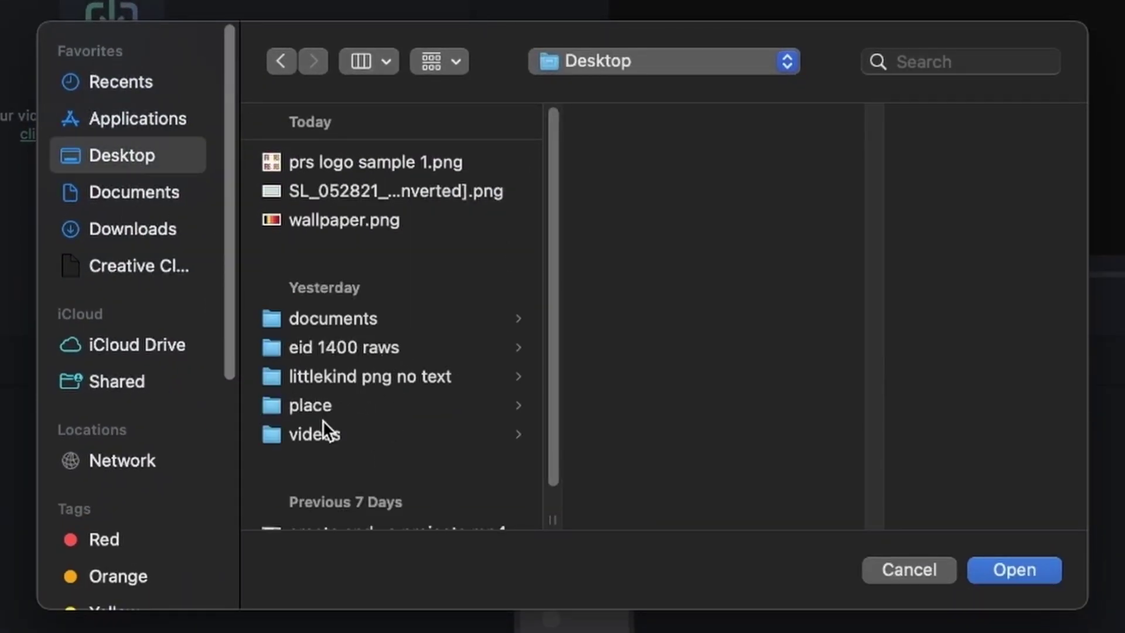
click(351, 436)
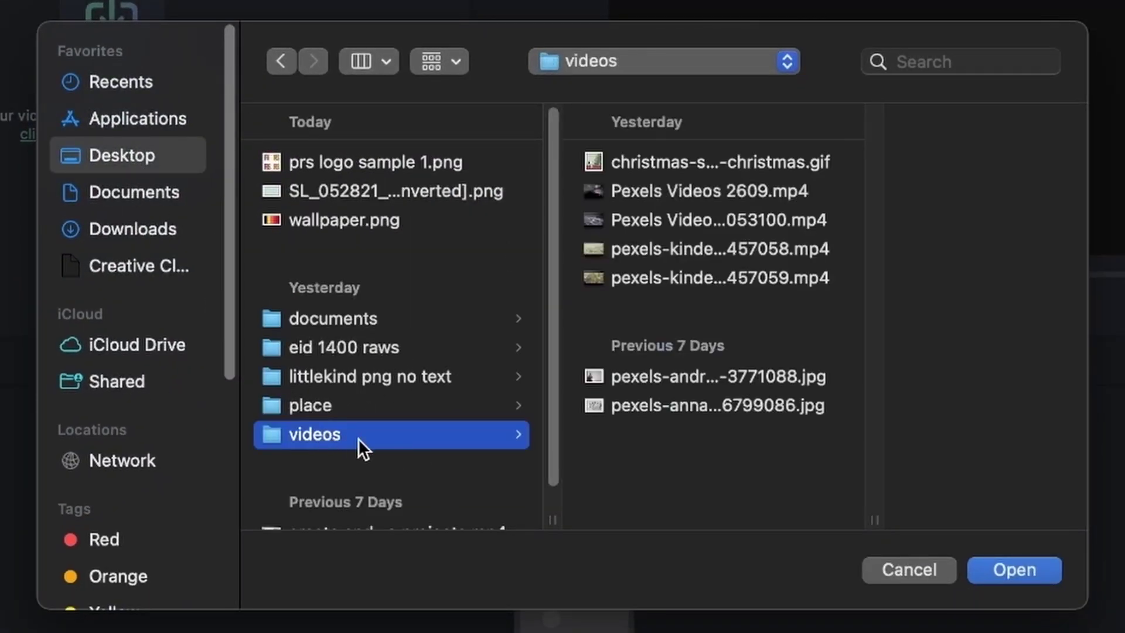
click(1031, 565)
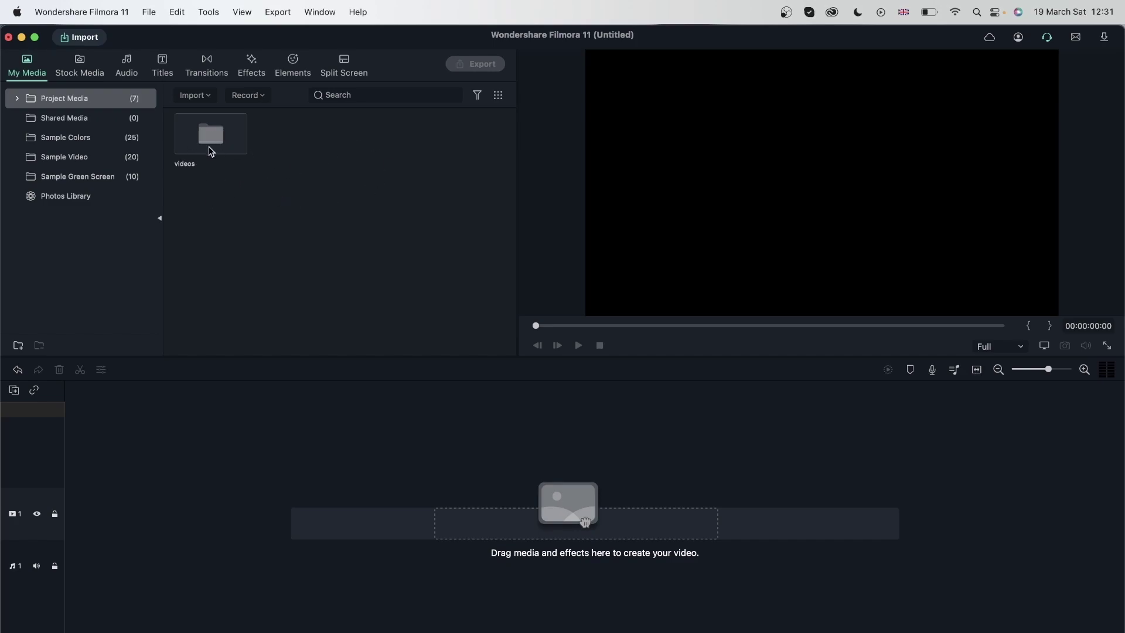
Import the image pexels-anna-tis-6799086.jpg as a single file next to the videos folder in the project media.
right_click(345, 210)
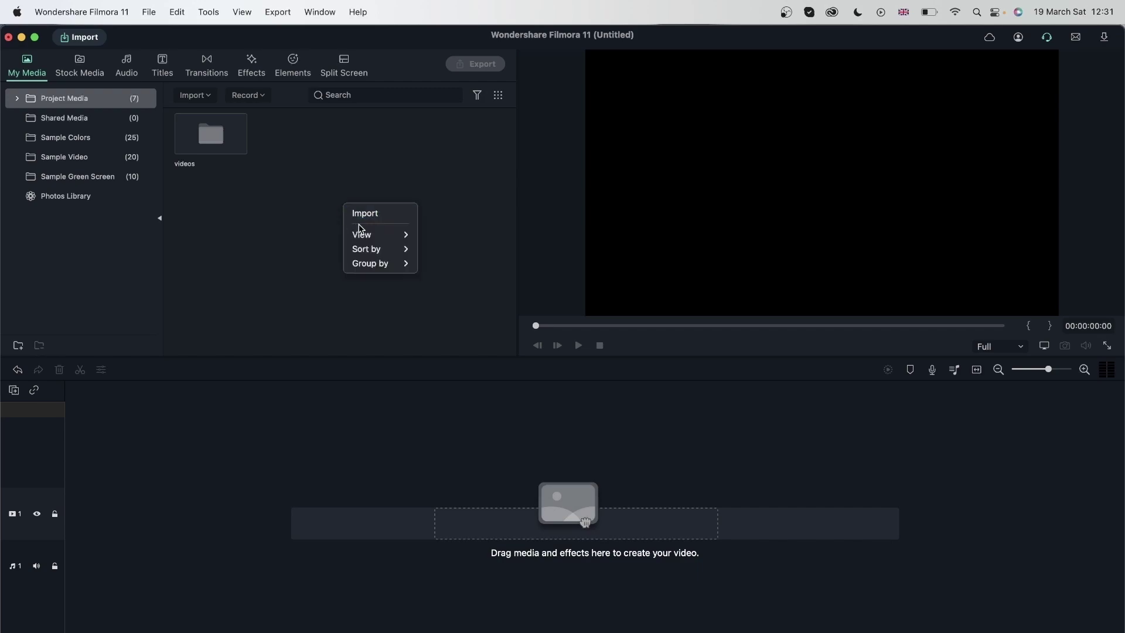
click(375, 215)
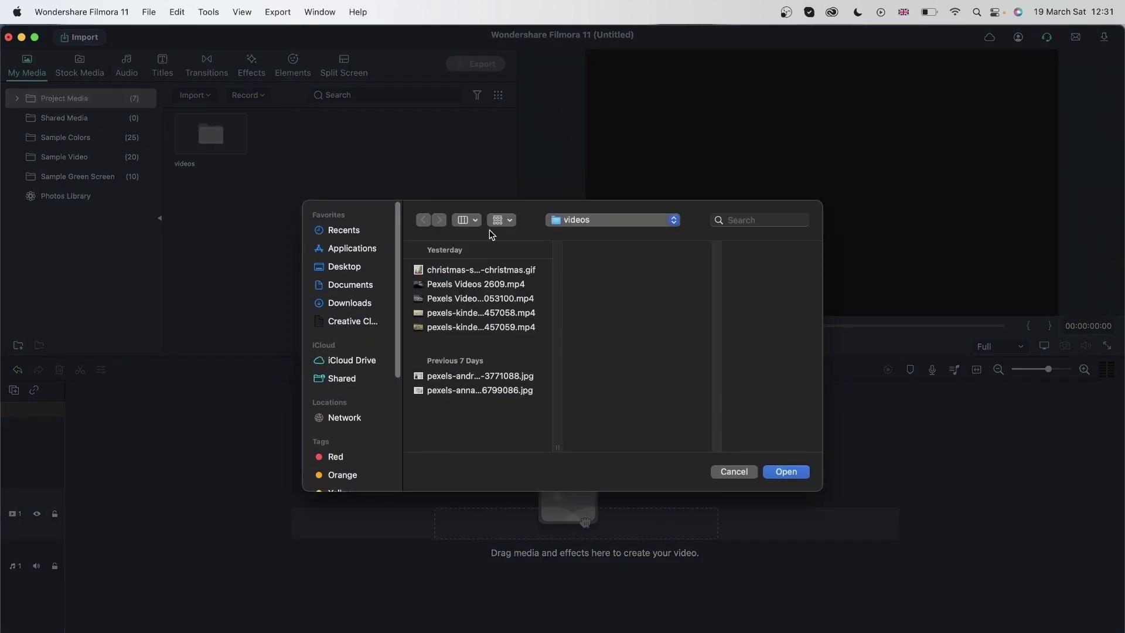
click(492, 391)
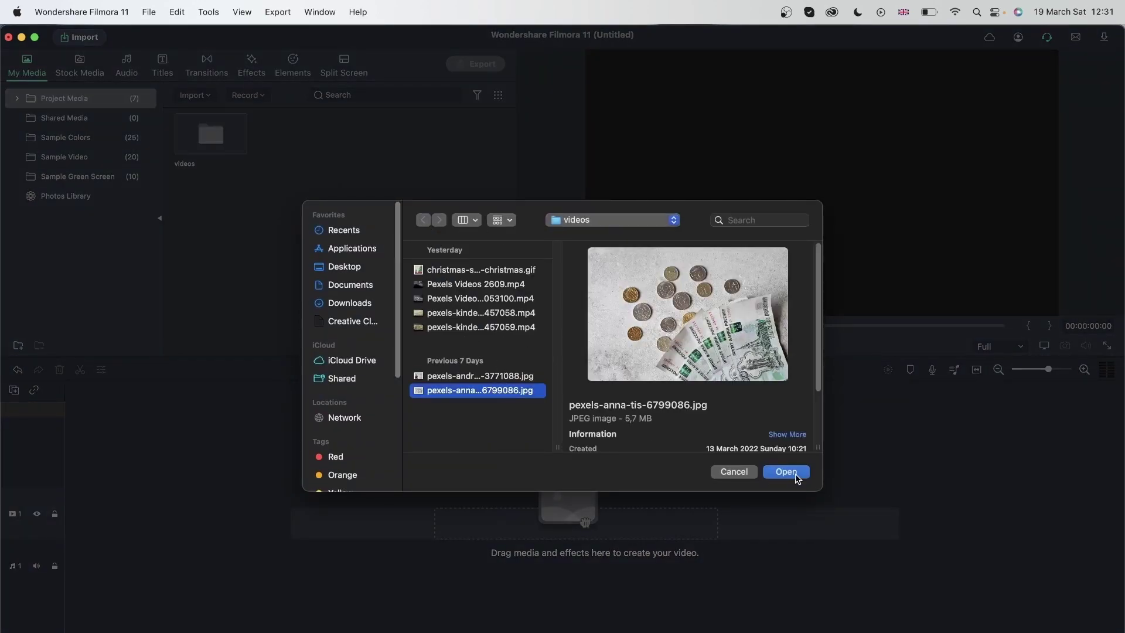
click(797, 473)
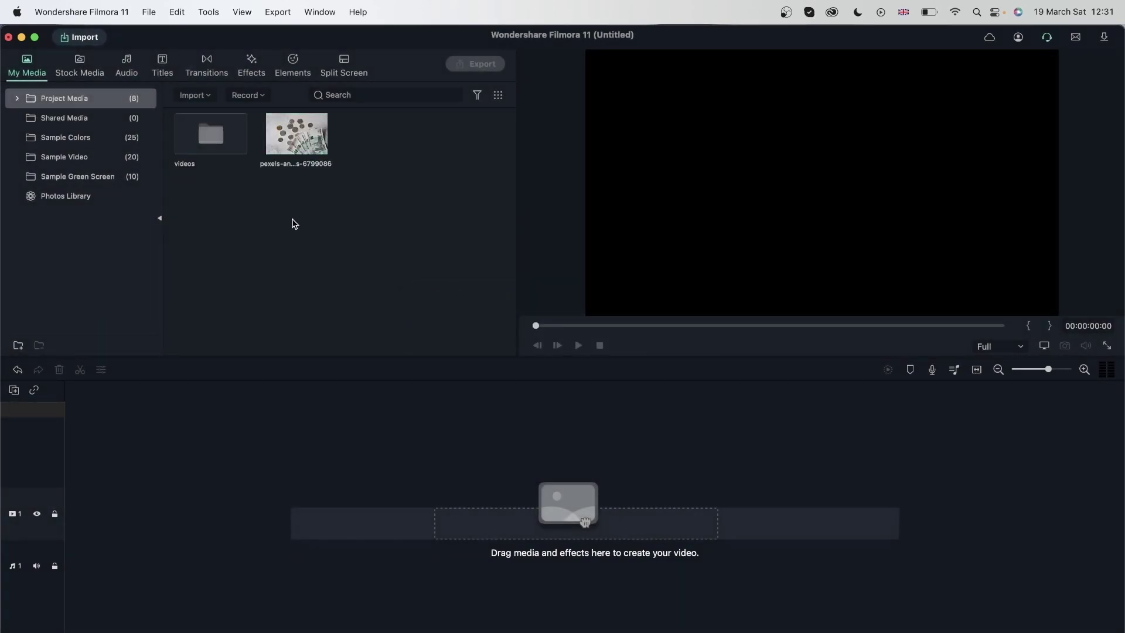
View the contents of the imported videos folder and return to the top level of the project media.
double_click(209, 136)
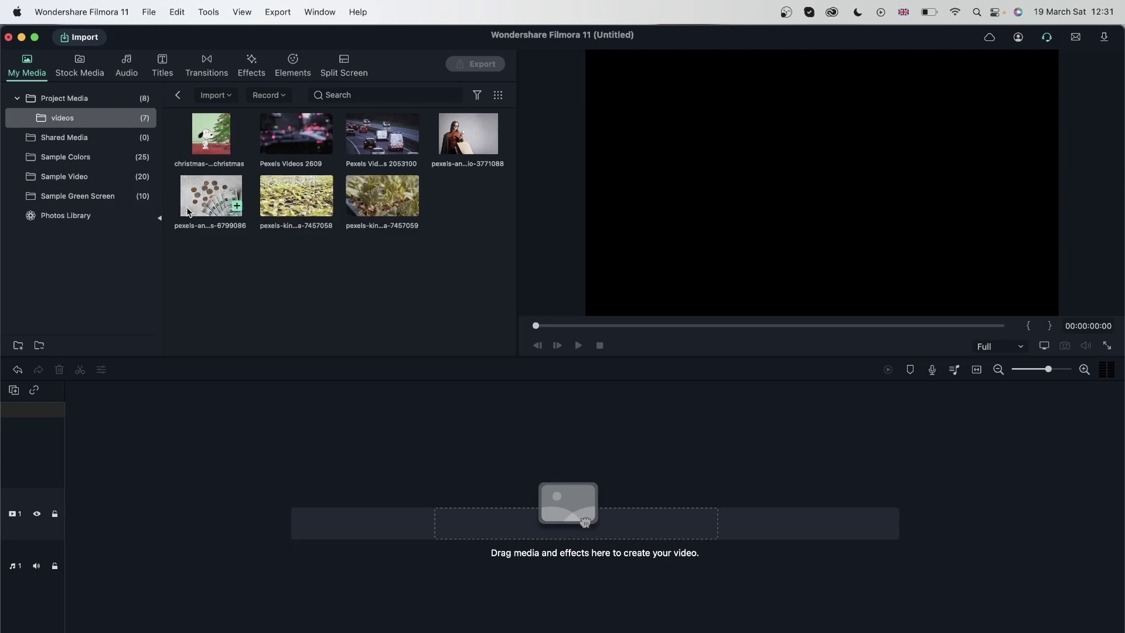
click(237, 208)
click(177, 95)
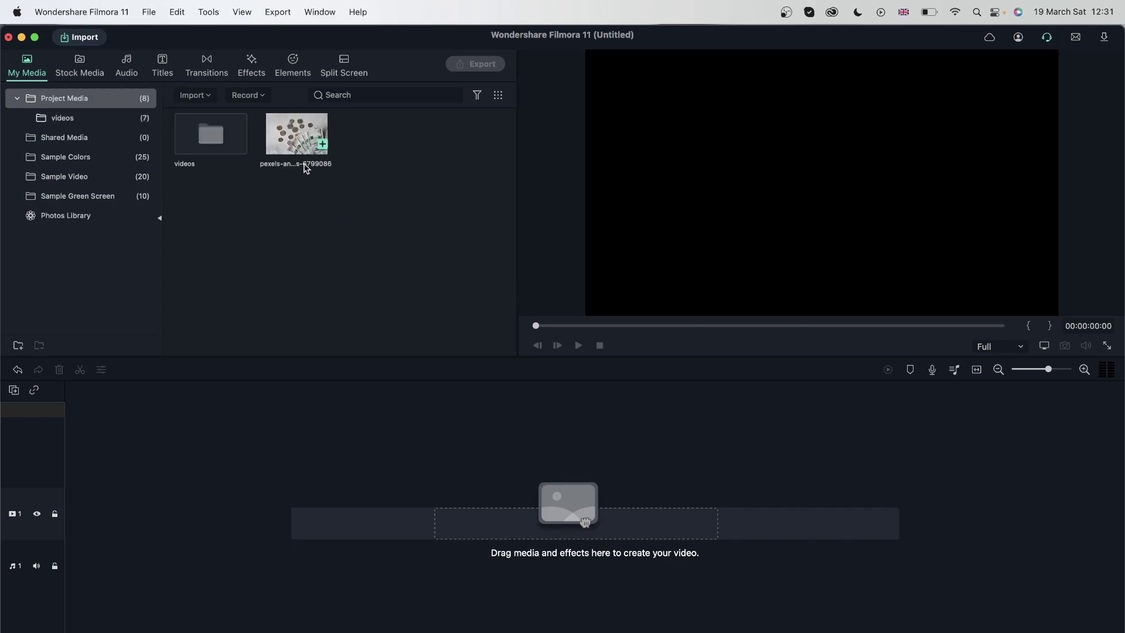
click(306, 146)
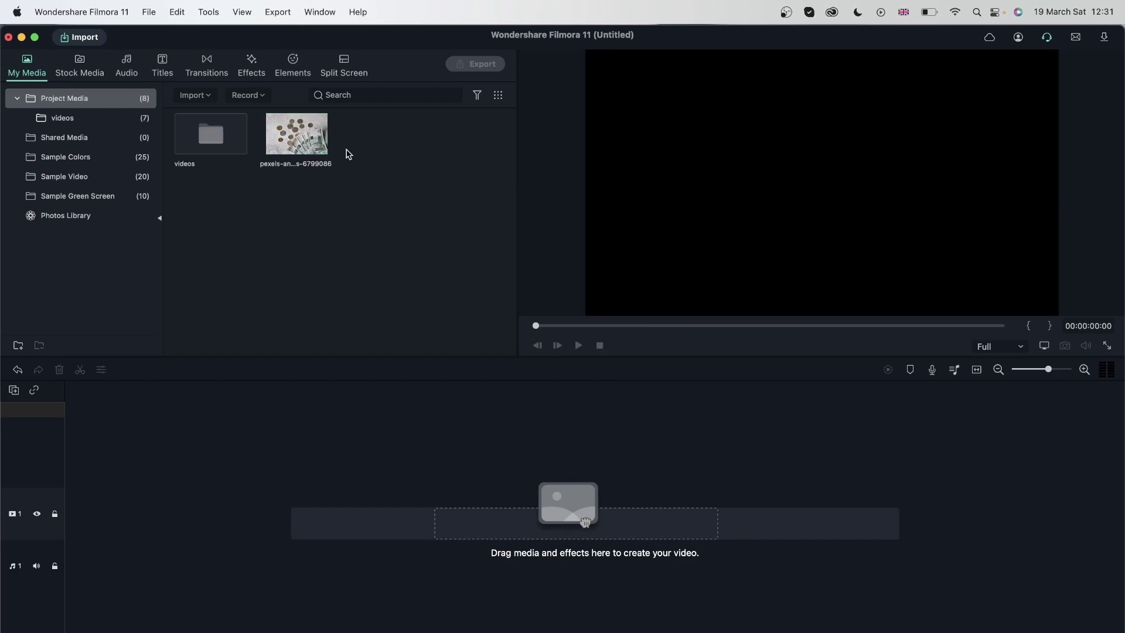
Open Import from External Device and examine its source device, save location, Check All and file type options.
click(151, 11)
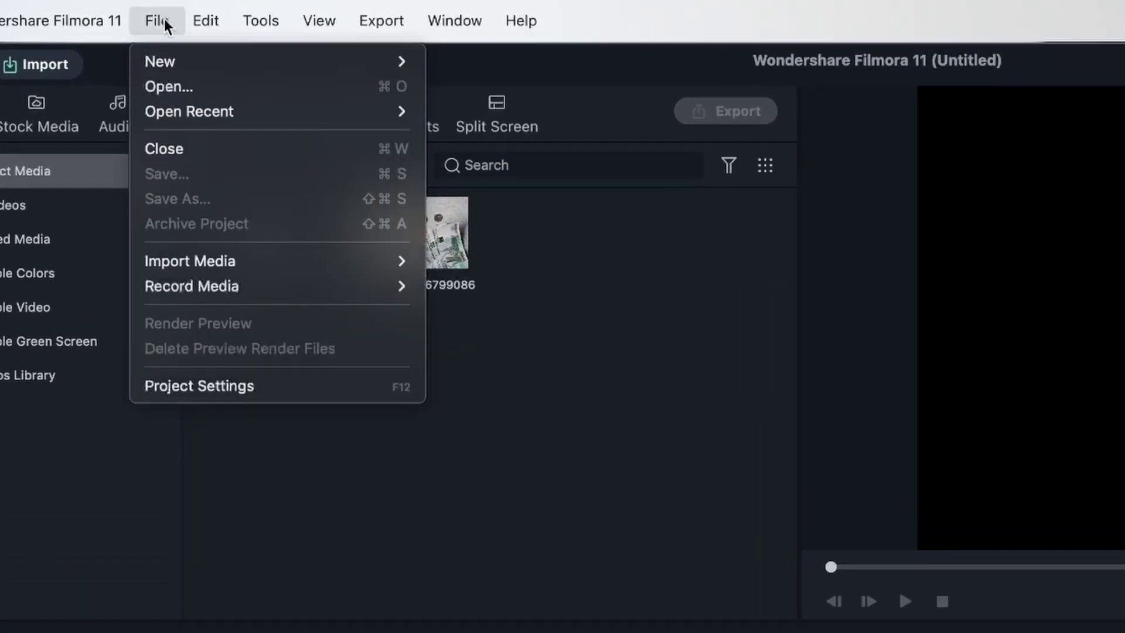
mouse_move(223, 258)
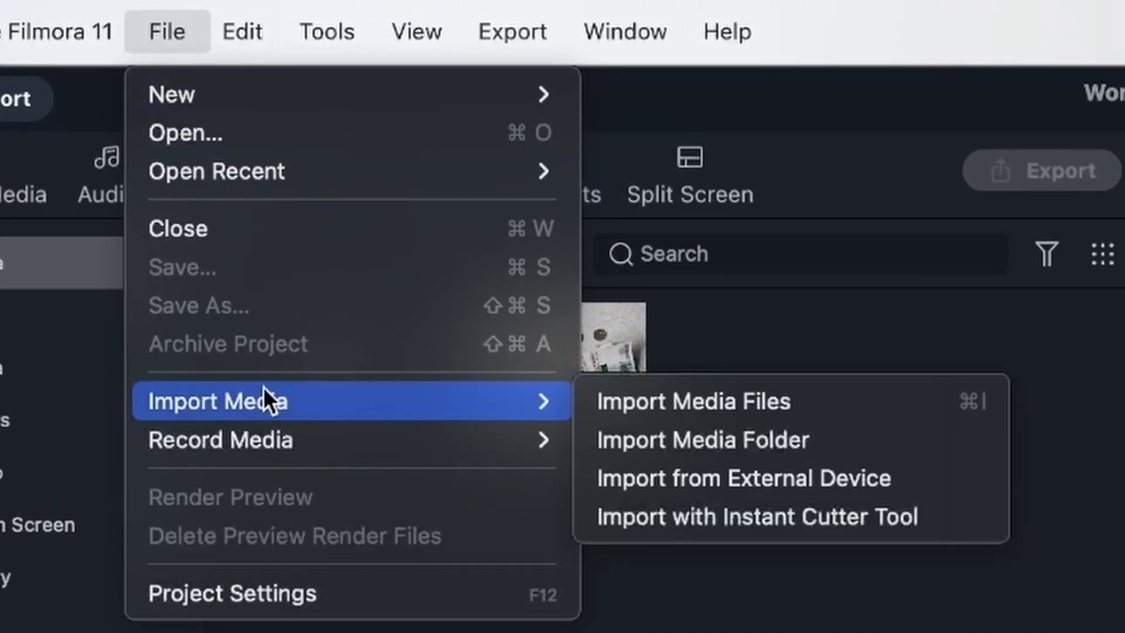
click(845, 484)
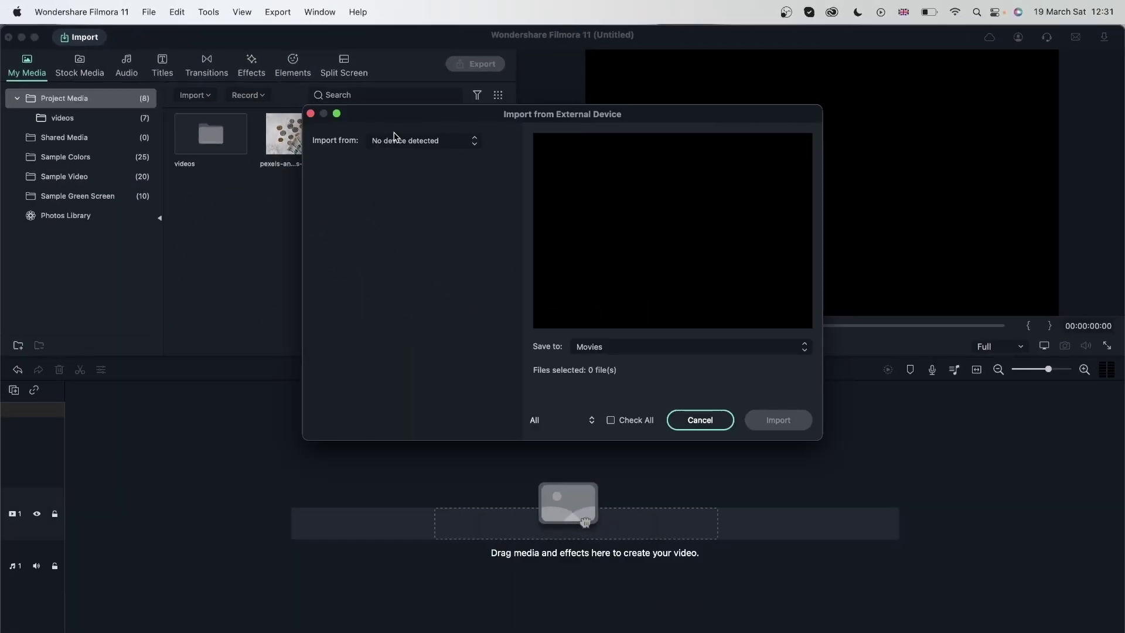
click(466, 142)
click(463, 141)
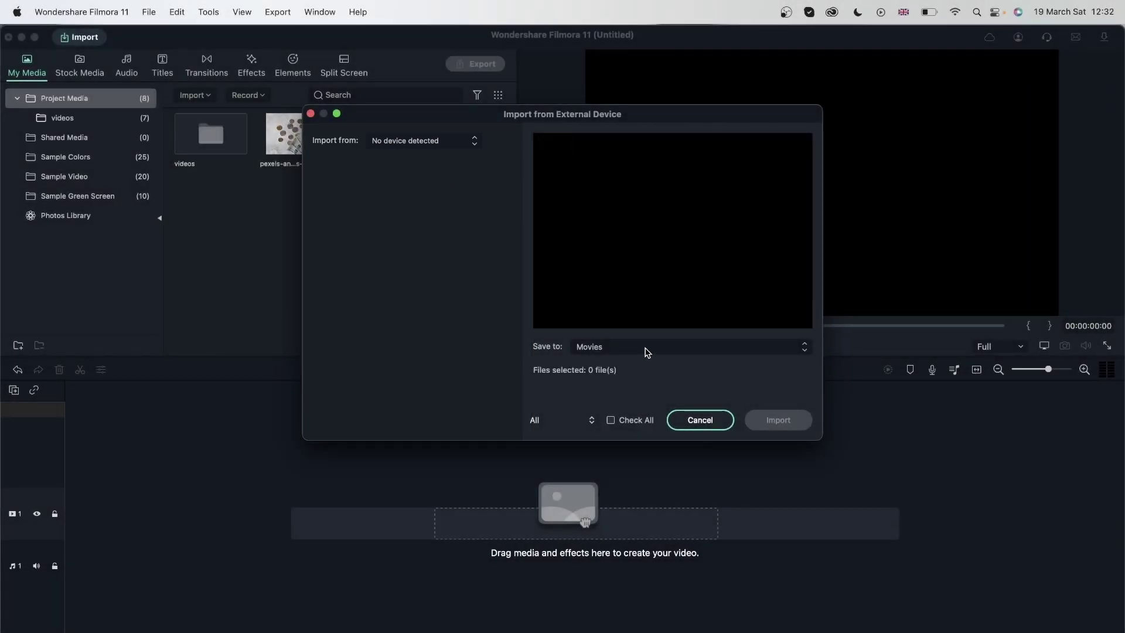
click(647, 352)
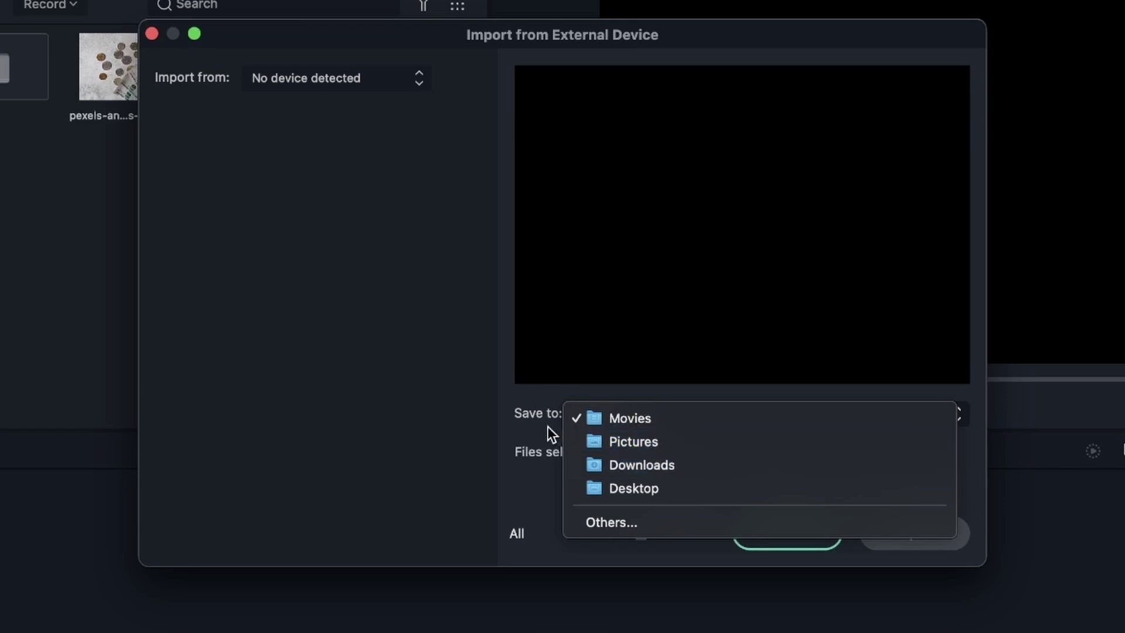
click(527, 487)
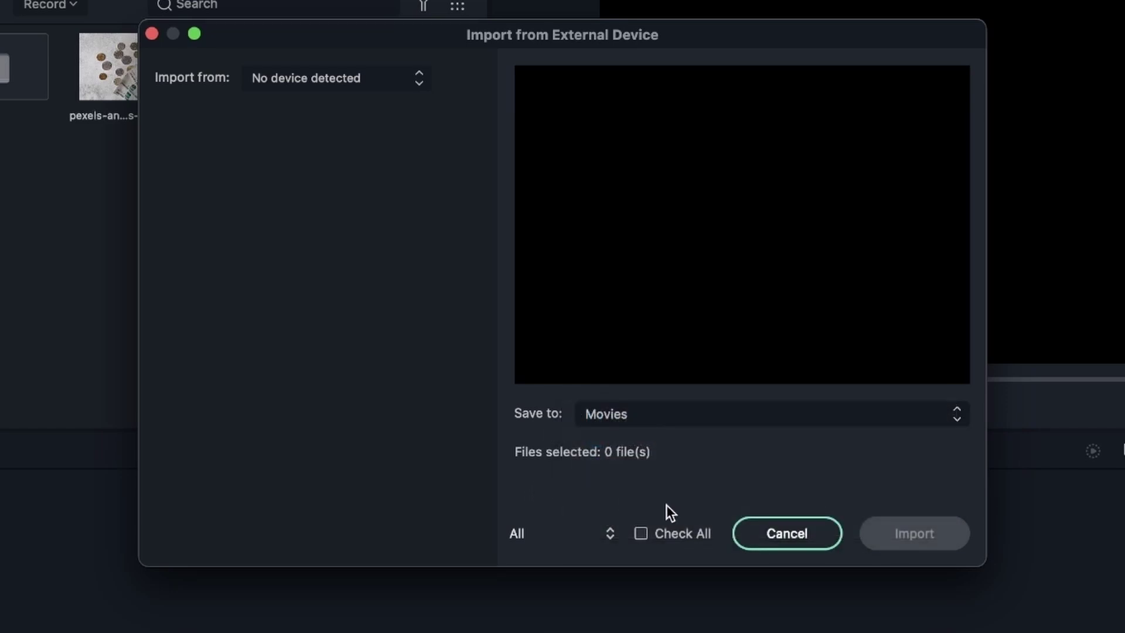
click(640, 535)
click(609, 534)
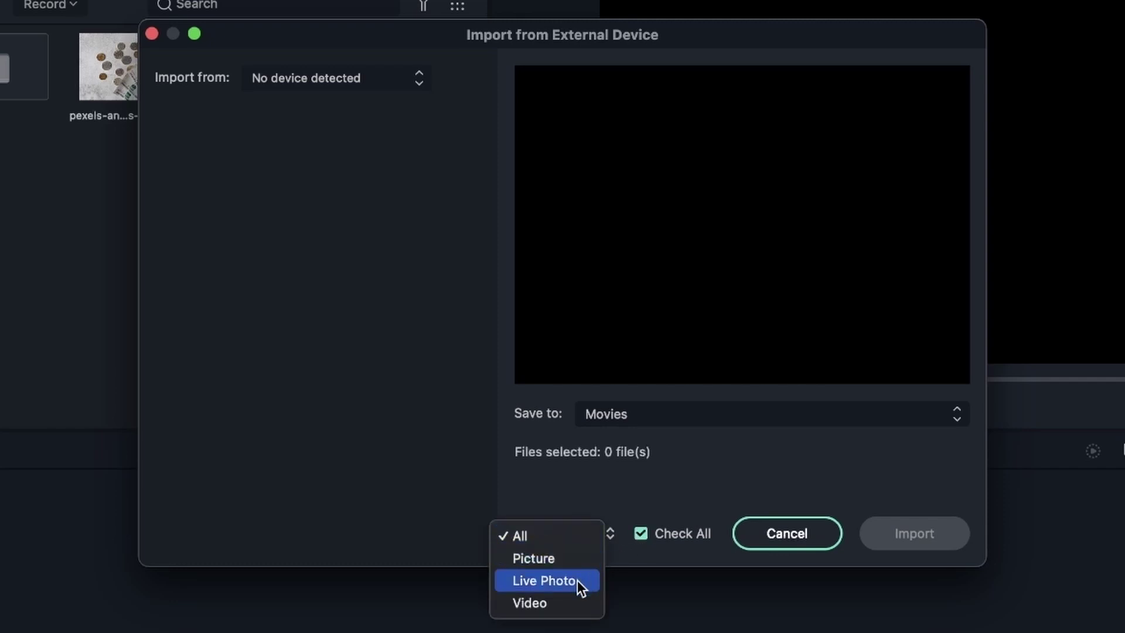
click(664, 477)
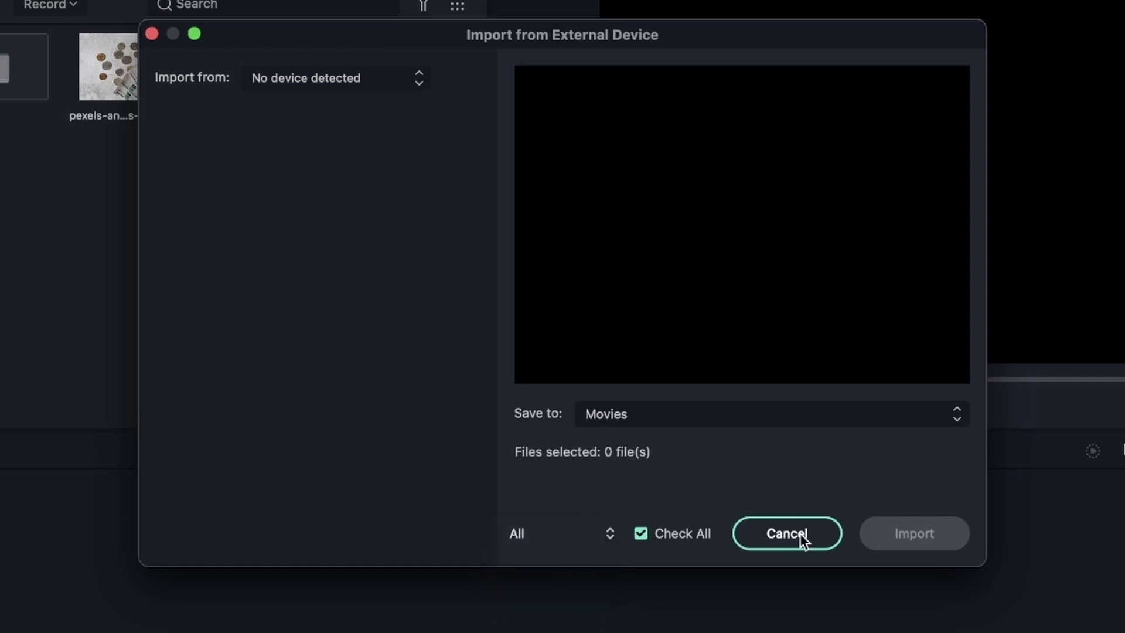
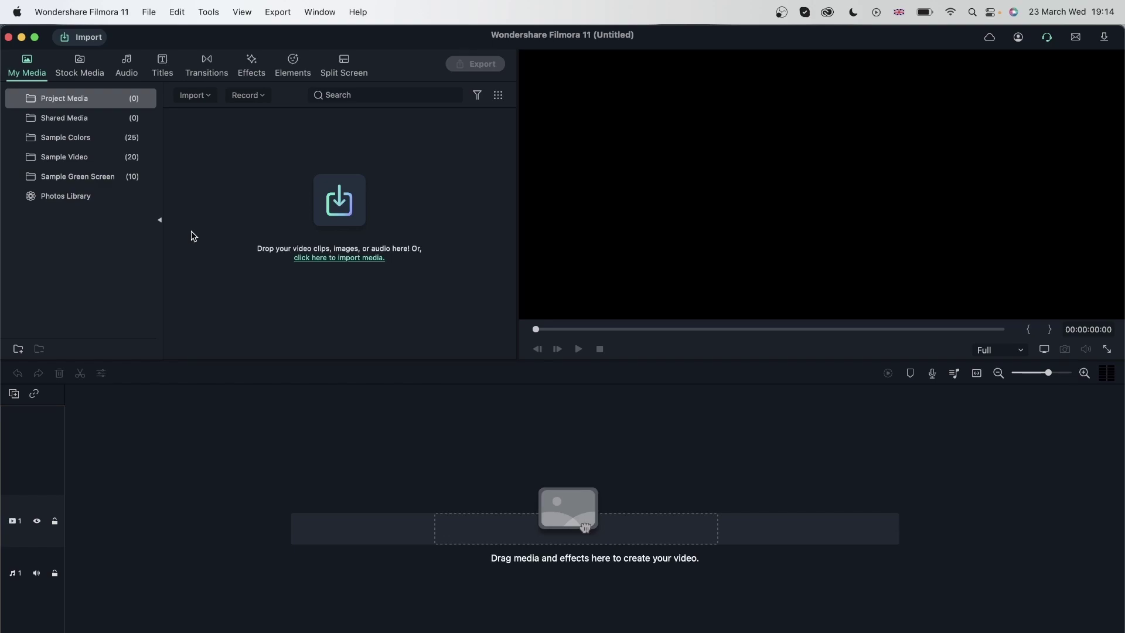
Open the Instant Cutter Tool for importing and load Pexels Videos 2609.mp4 from the videos folder for trimming.
click(149, 11)
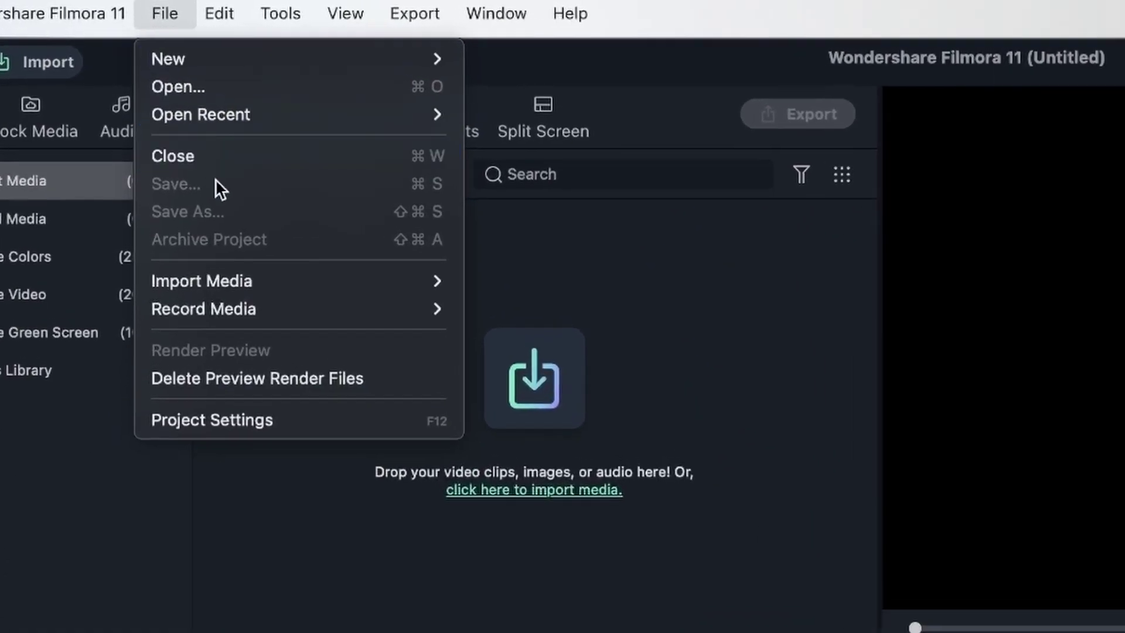
mouse_move(263, 276)
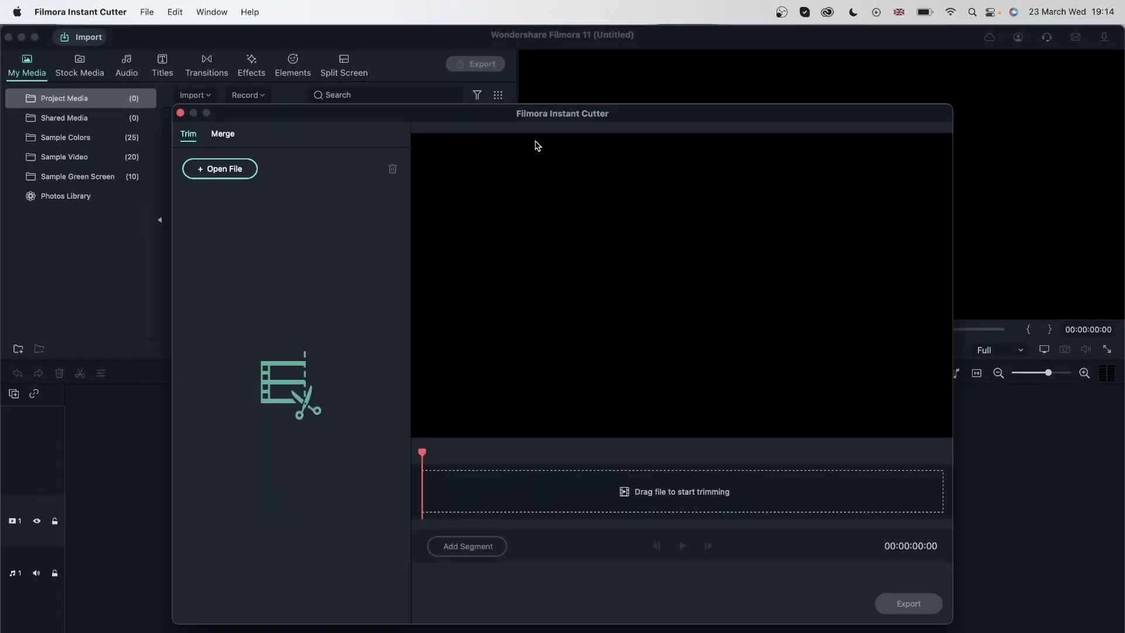
drag(522, 116, 473, 77)
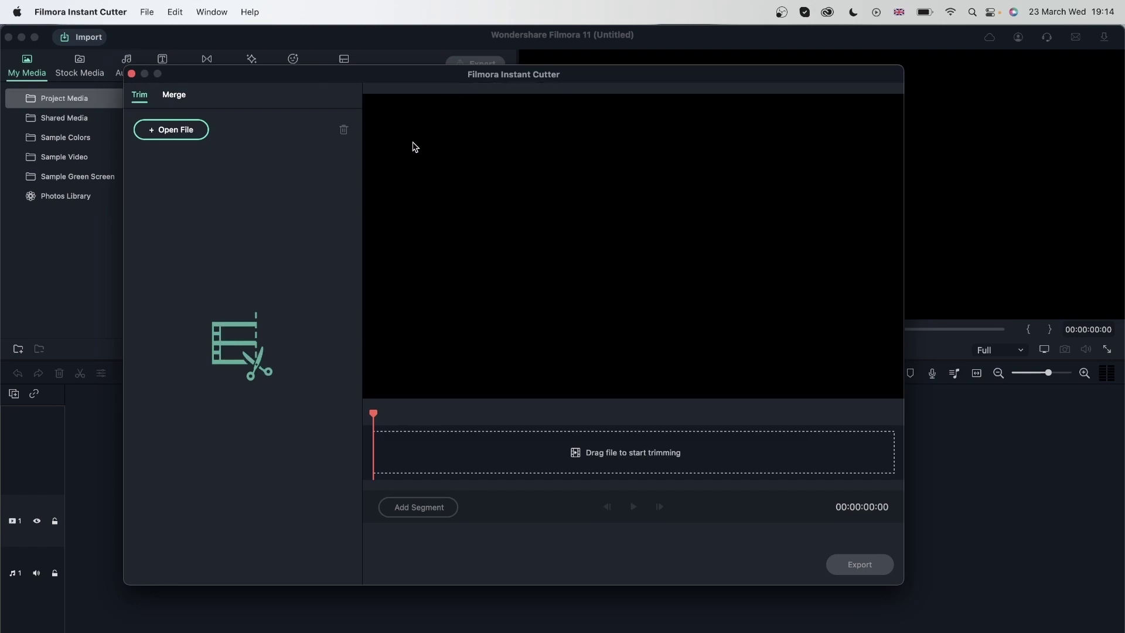
click(185, 130)
click(392, 312)
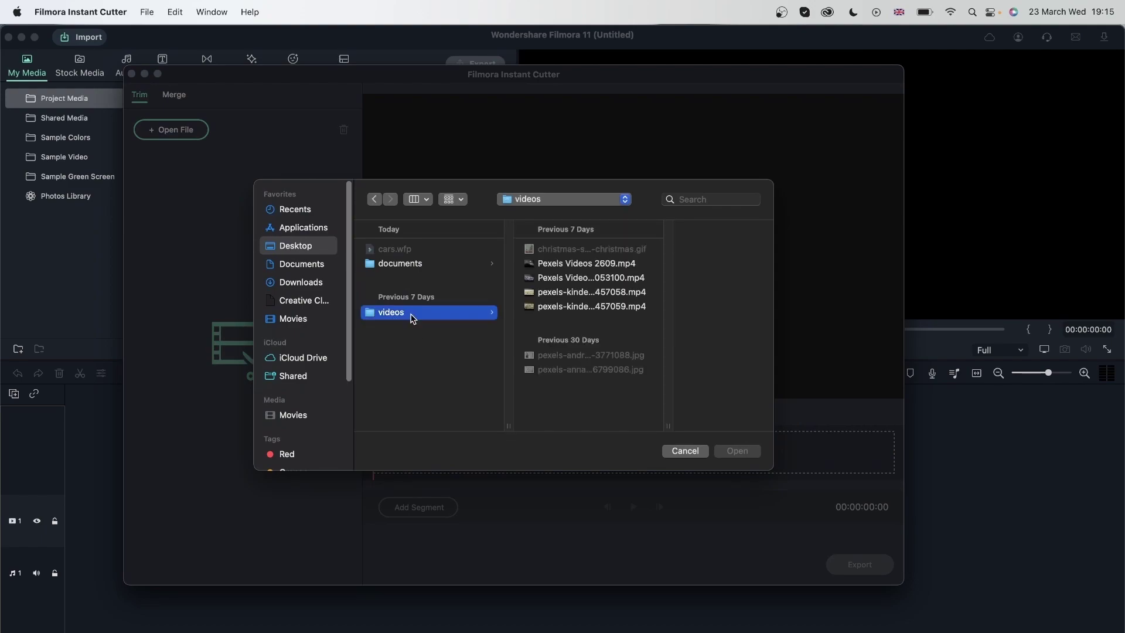
click(562, 267)
click(737, 451)
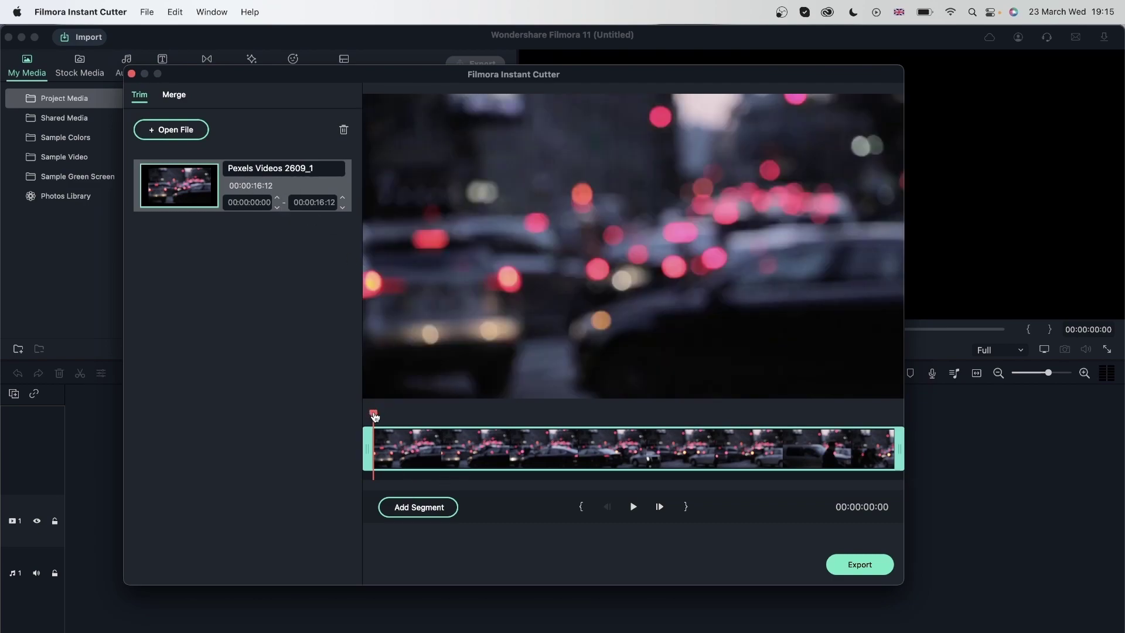
Trim the end of the Pexels Videos 2609 segment to about 00:00:06:20.
drag(376, 418, 580, 469)
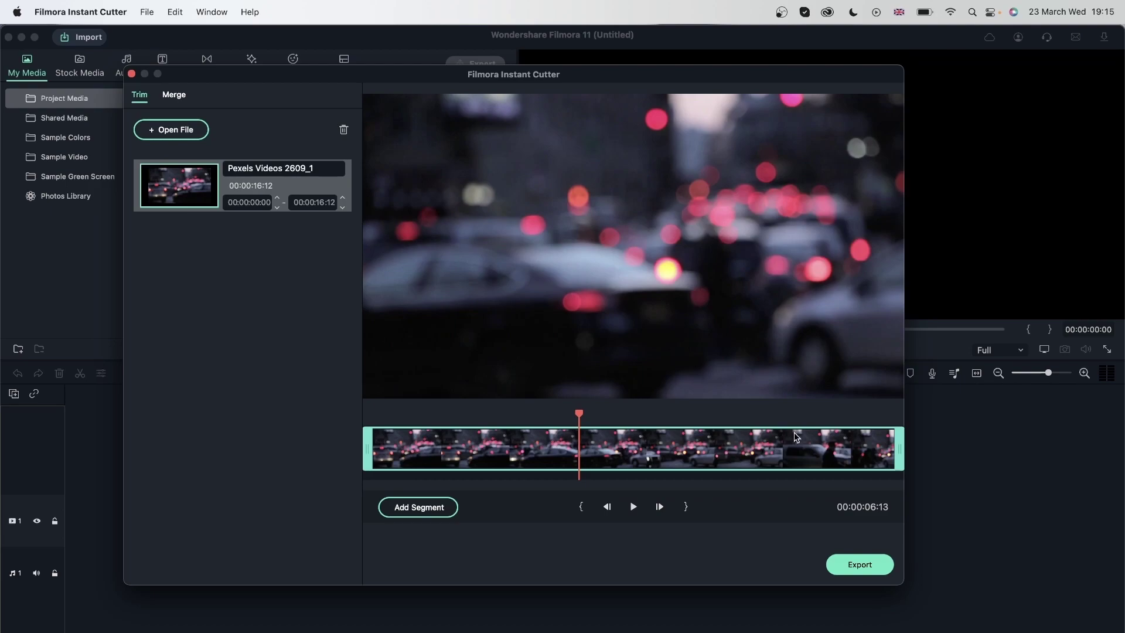
drag(898, 449, 589, 453)
mouse_move(589, 410)
mouse_down()
mouse_move(369, 414)
mouse_move(573, 413)
mouse_move(369, 434)
mouse_move(583, 414)
mouse_up()
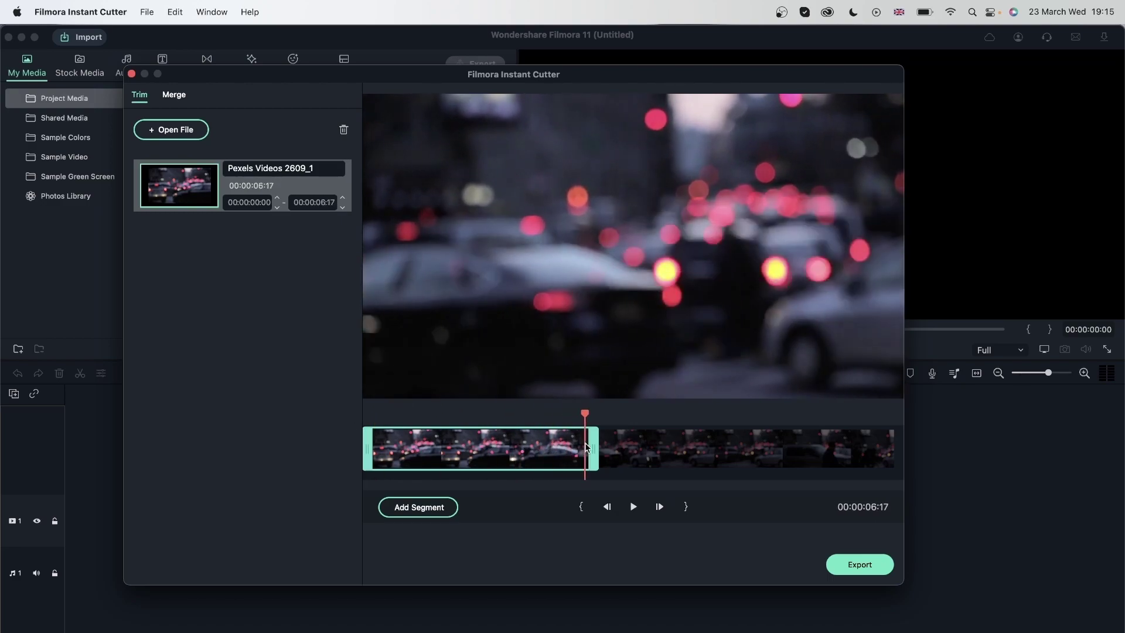
Export the trimmed segment to Filmora Output with the Upload to Filmora option.
click(860, 564)
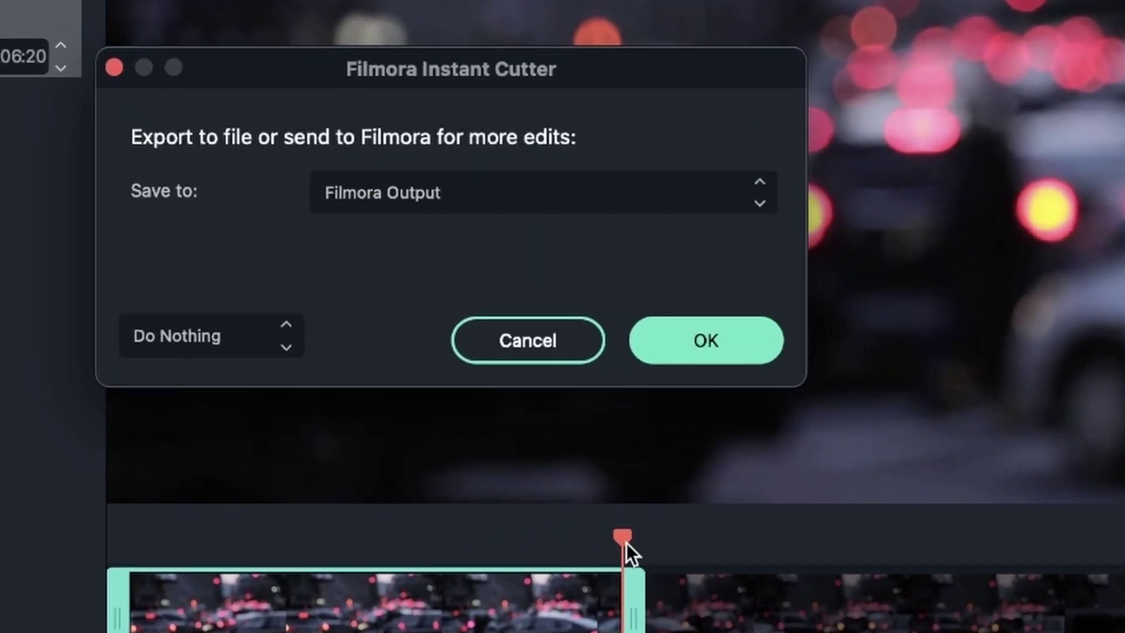
click(353, 208)
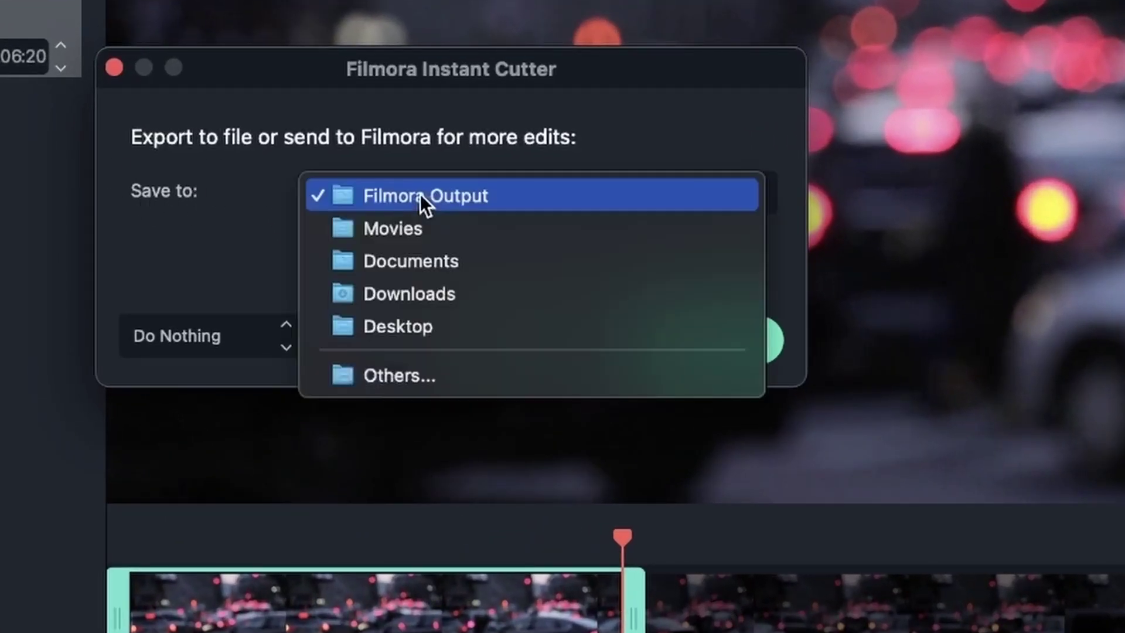
click(207, 214)
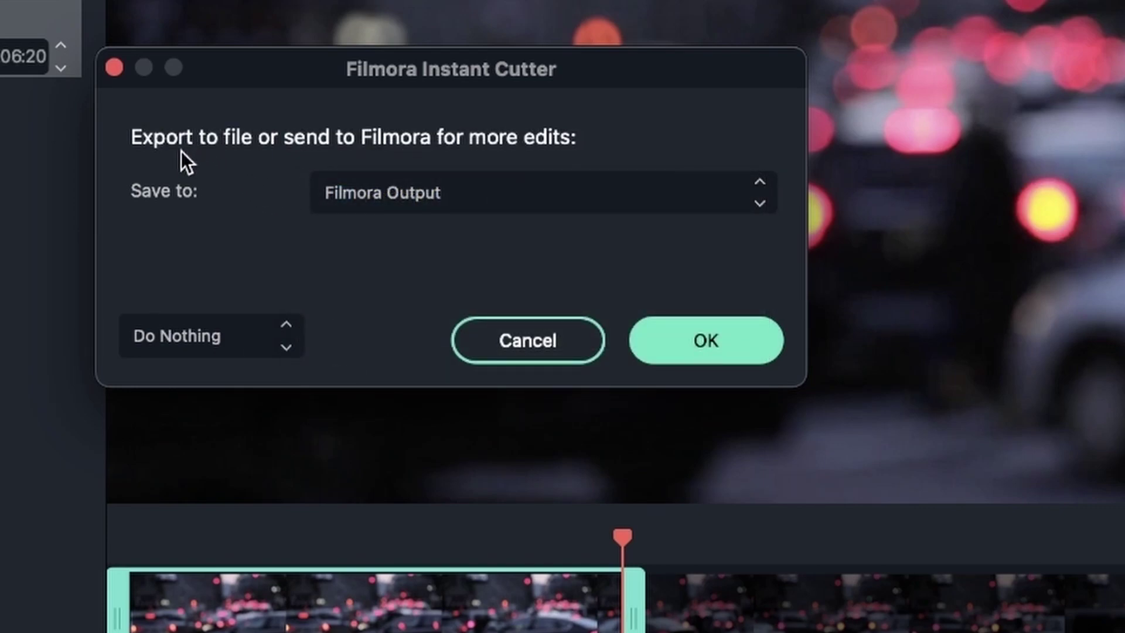
click(228, 349)
click(220, 370)
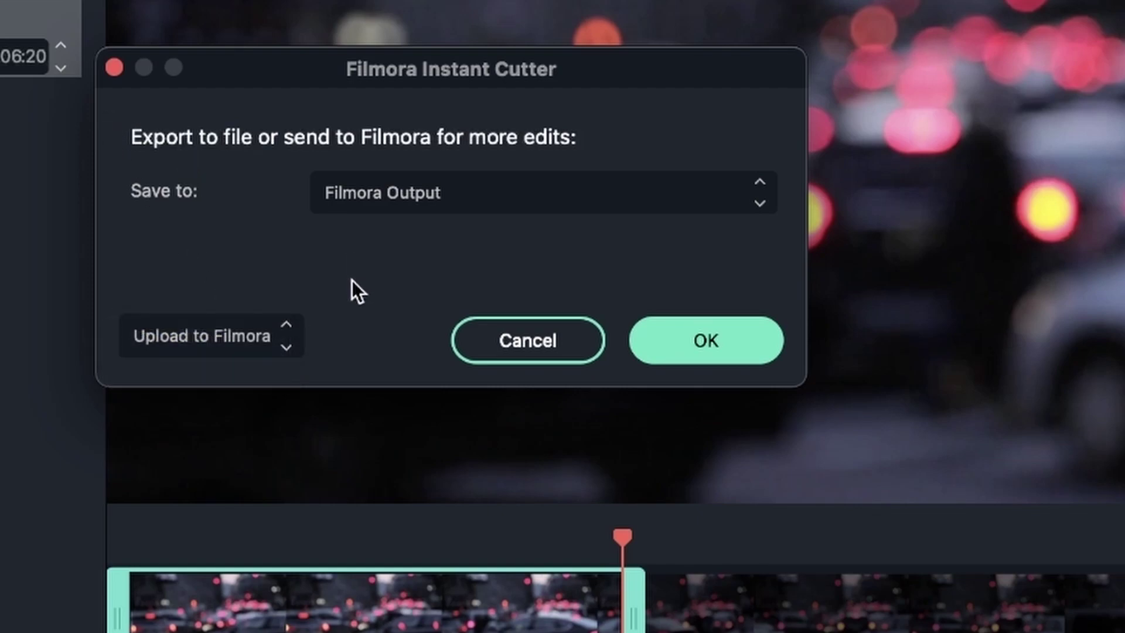
click(736, 335)
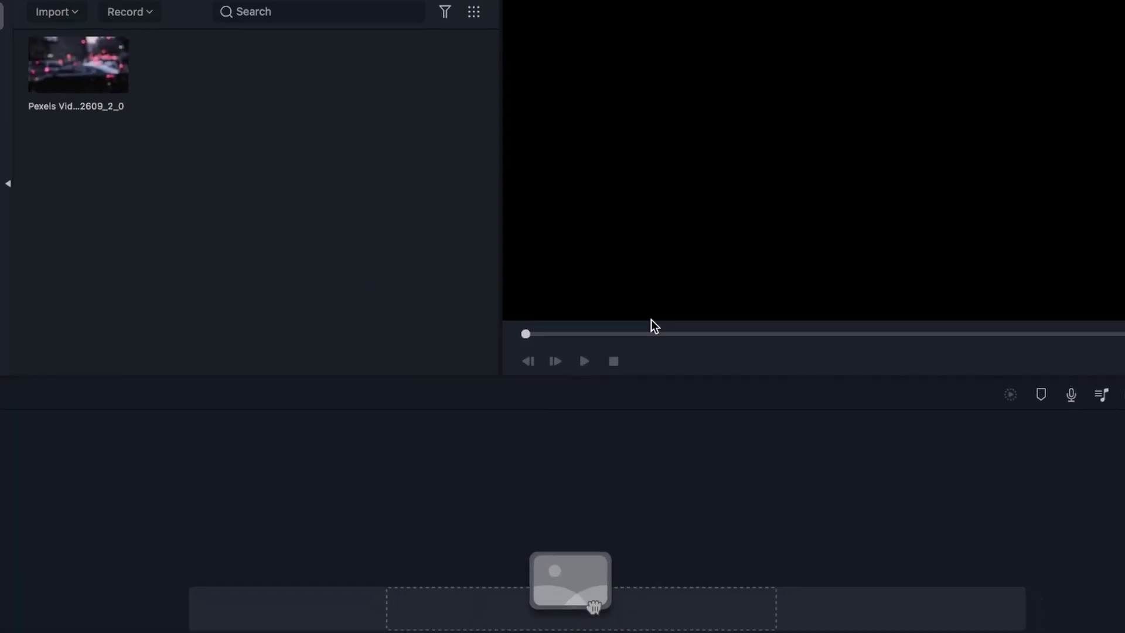
Place the trimmed clip on video track 1 and the full Pexels Videos 2609 clip on track 2, and scrub through to compare them.
click(216, 150)
drag(209, 139, 69, 520)
drag(75, 395, 125, 395)
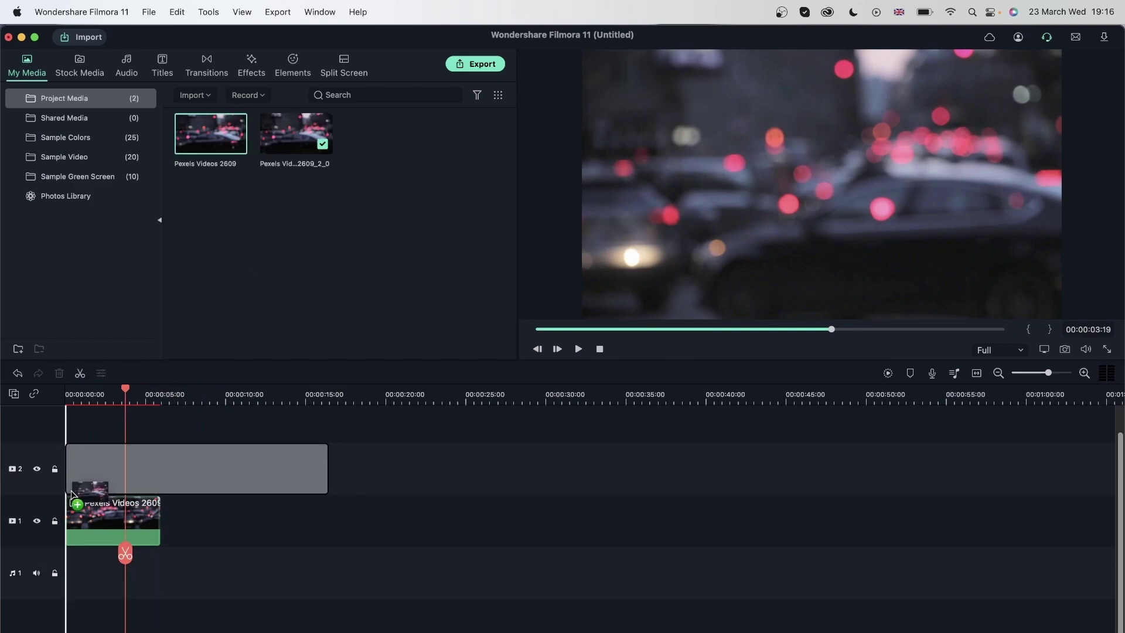
click(152, 536)
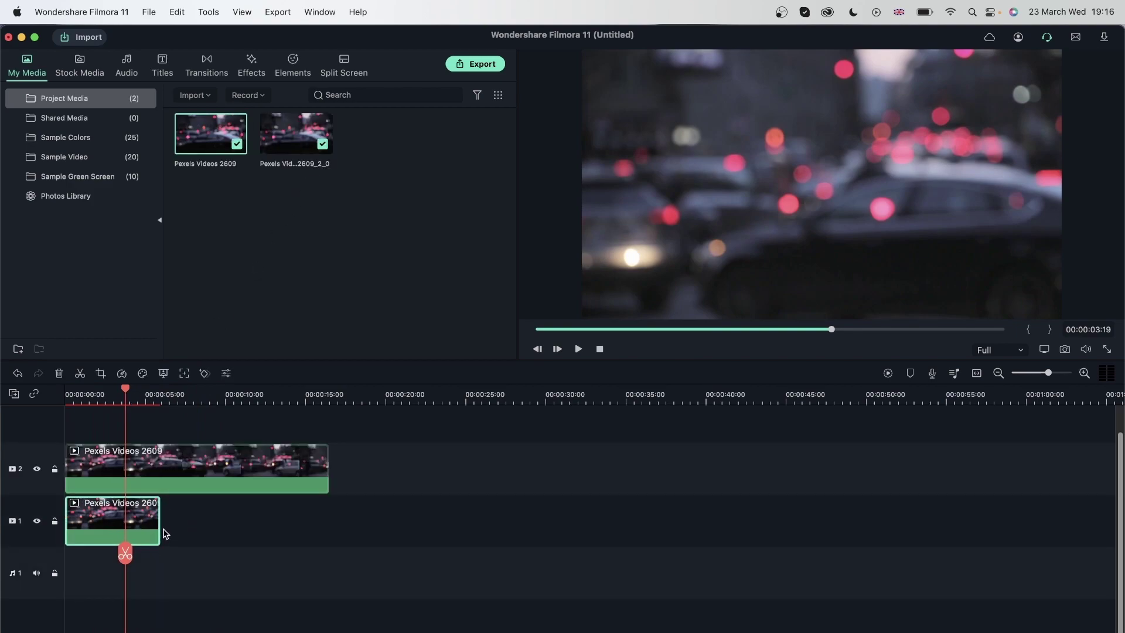
click(246, 457)
drag(126, 391, 273, 417)
Reopen the Instant Cutter Tool and load Pexels Videos 2053100.mp4 from the videos folder.
click(148, 11)
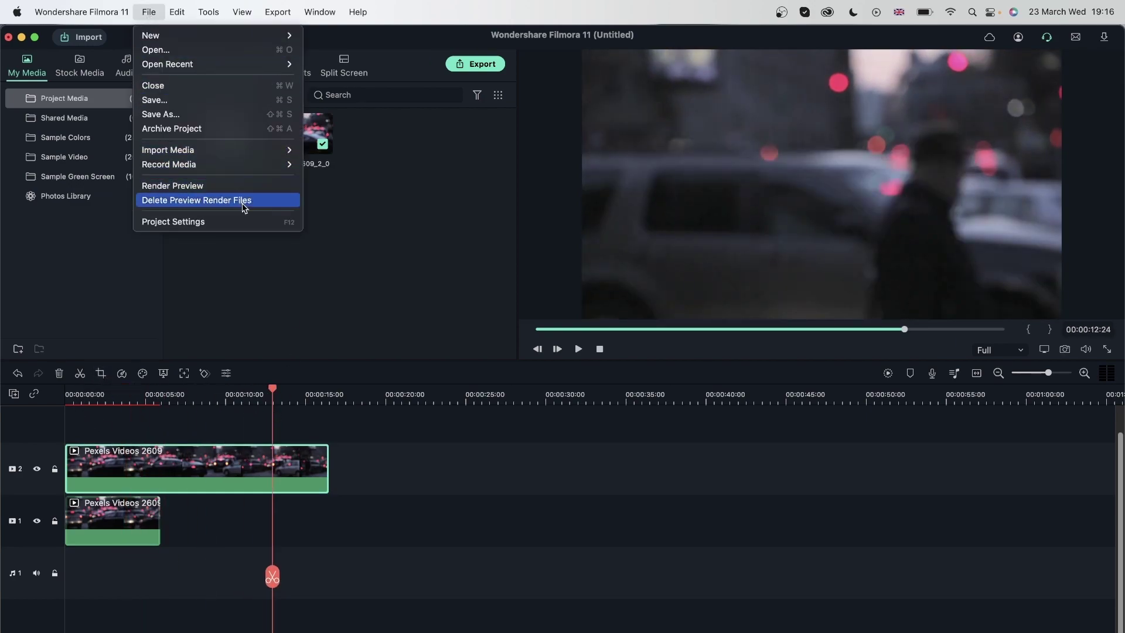
mouse_move(234, 152)
click(359, 195)
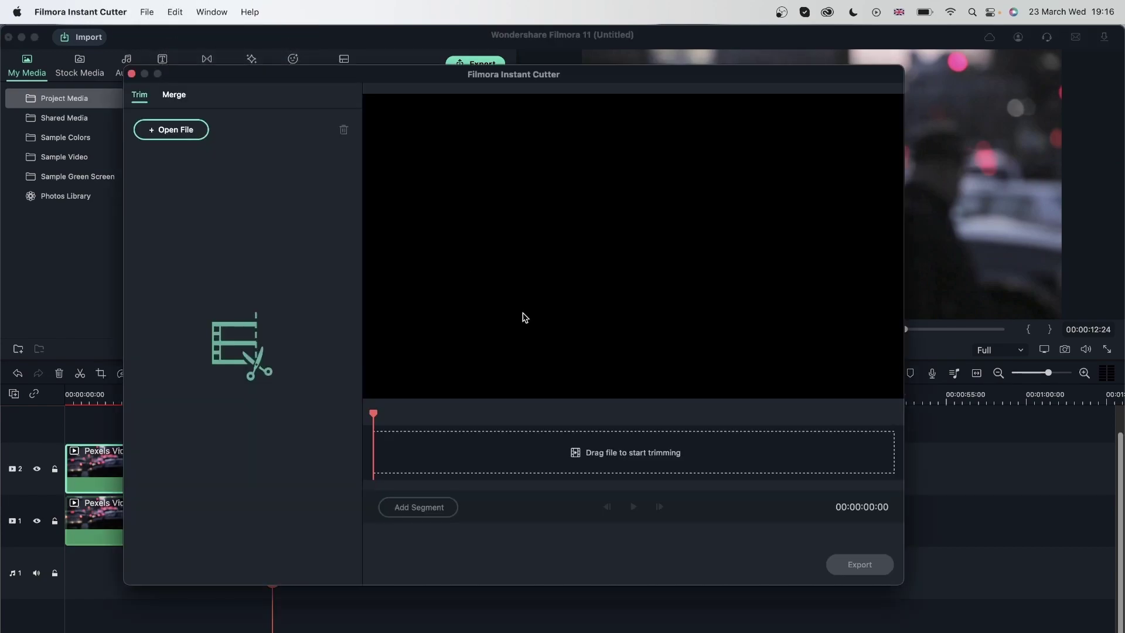
click(170, 128)
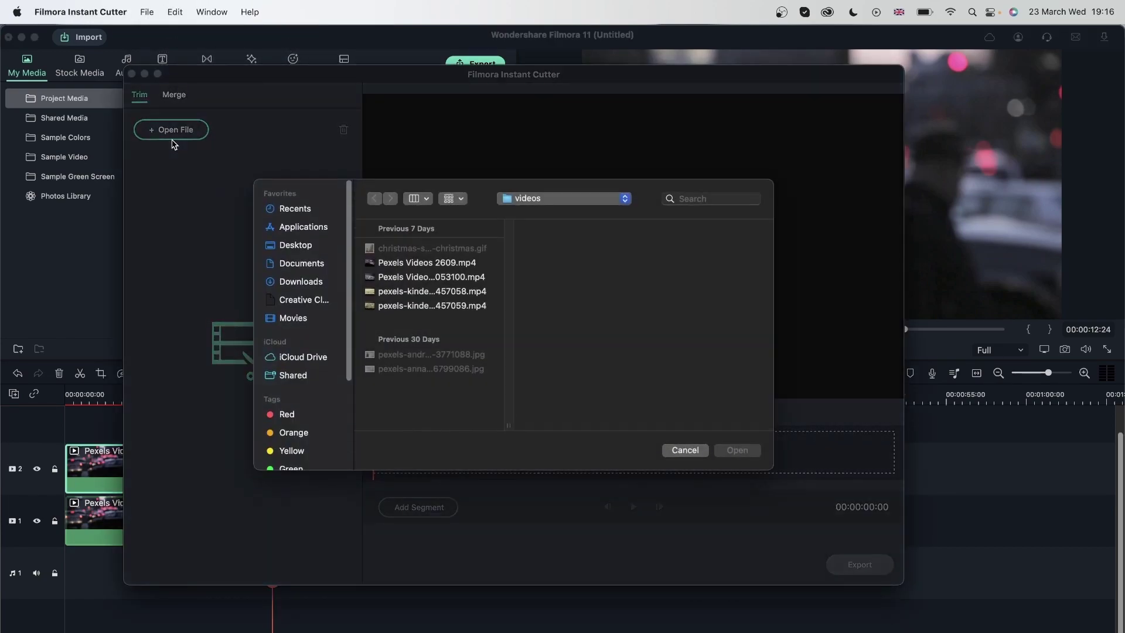
click(421, 280)
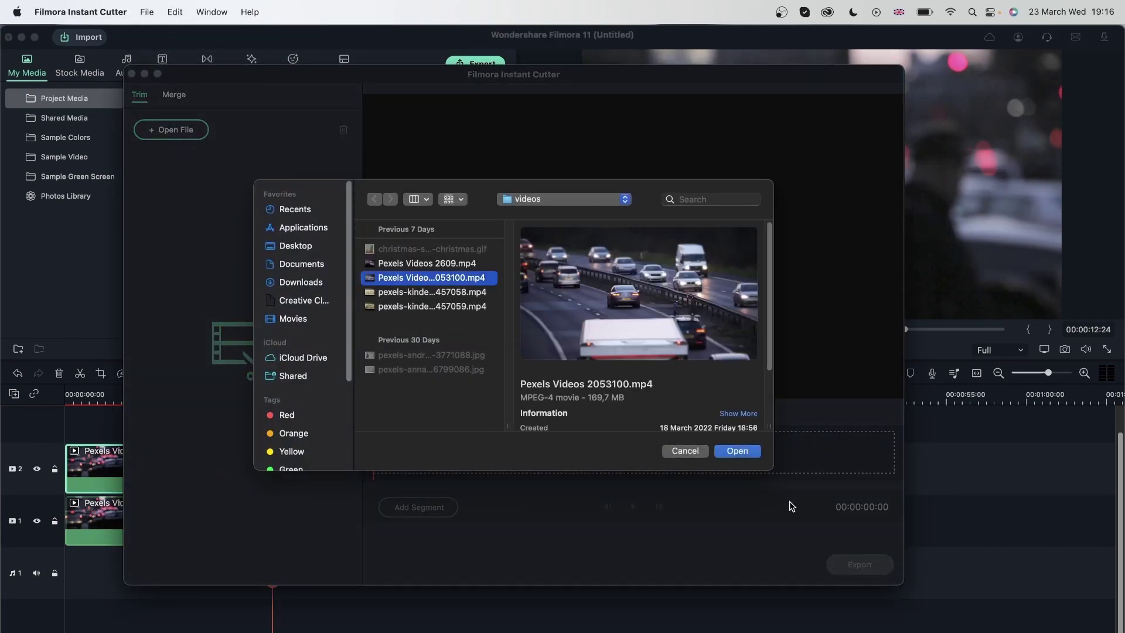
click(736, 452)
End the first segment at about 00:00:13:11 and add a second segment named part 1 that ends at about 00:00:36:02.
drag(375, 418, 626, 454)
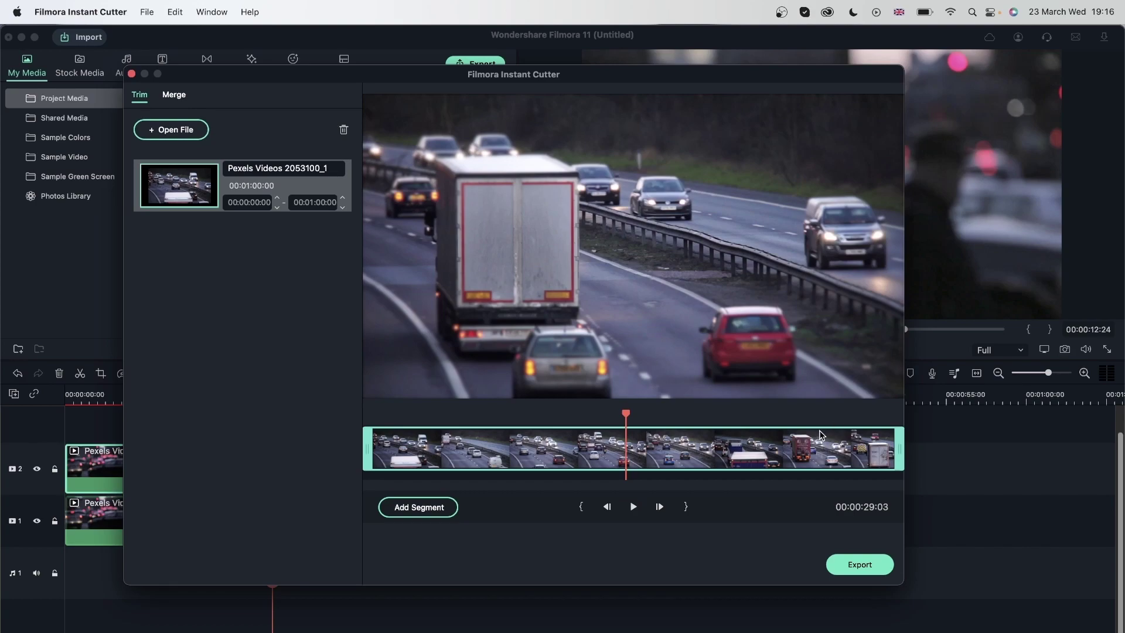
drag(899, 448, 497, 448)
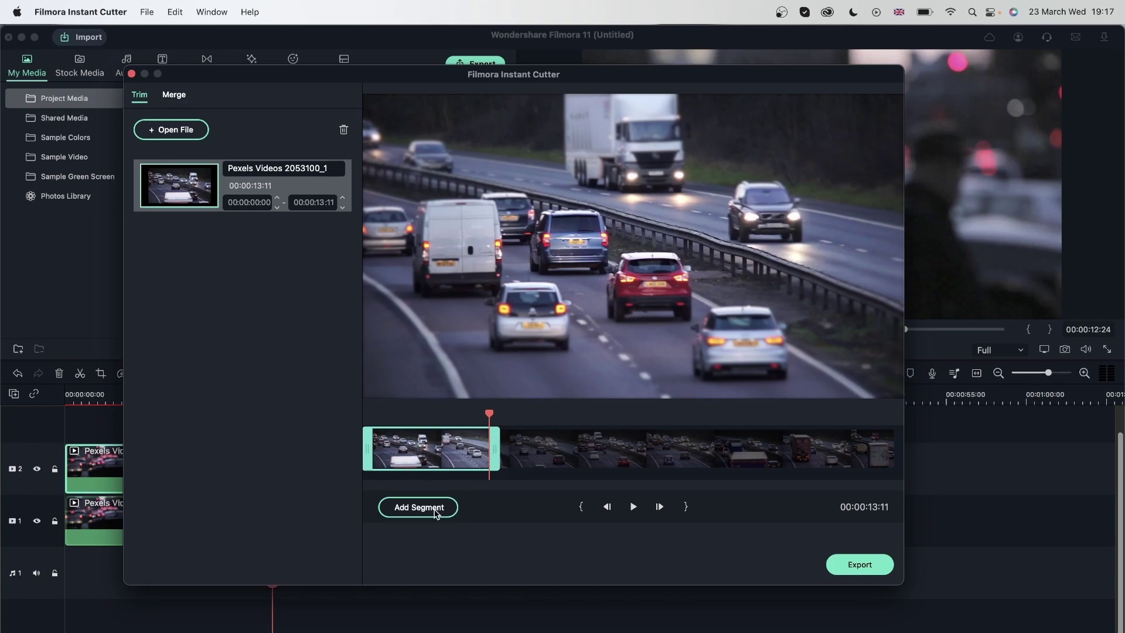
click(399, 509)
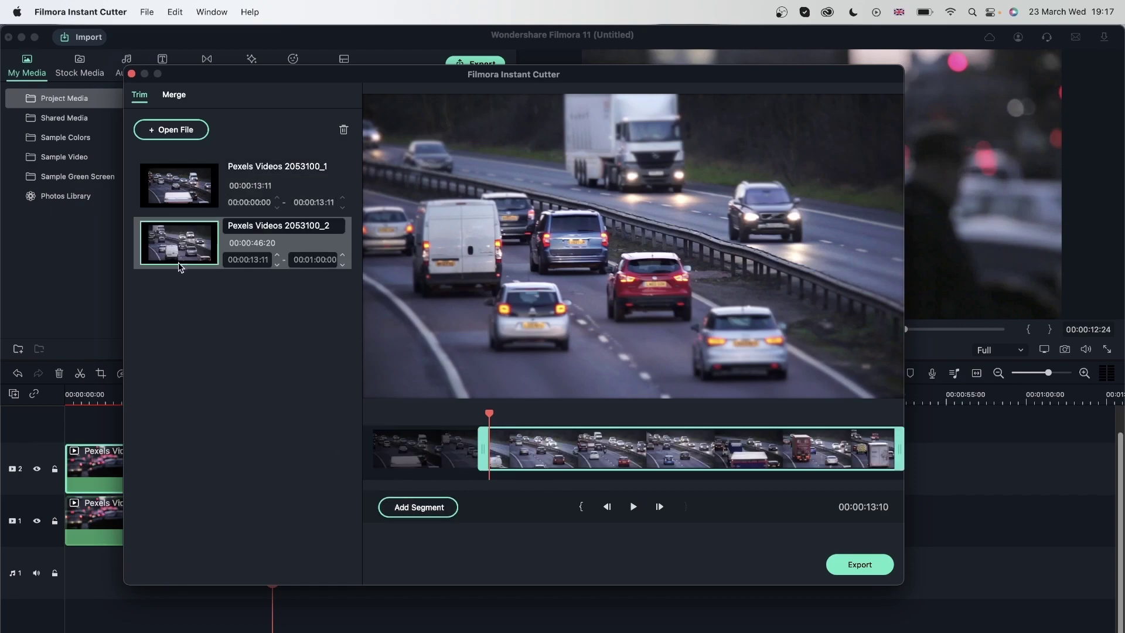
click(283, 228)
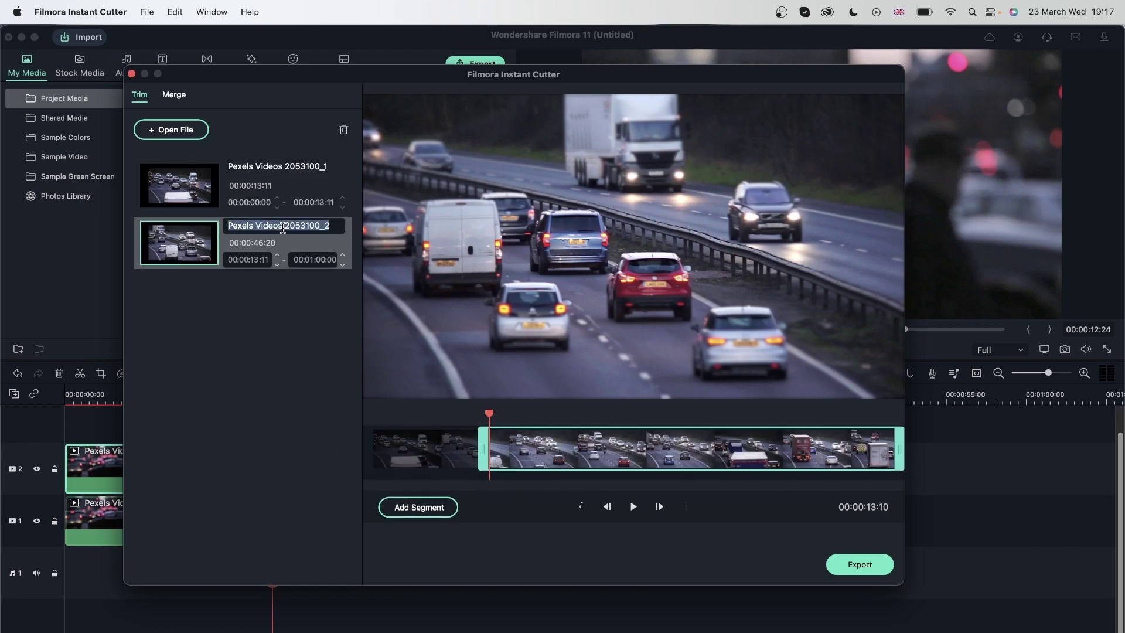
text(part 1)
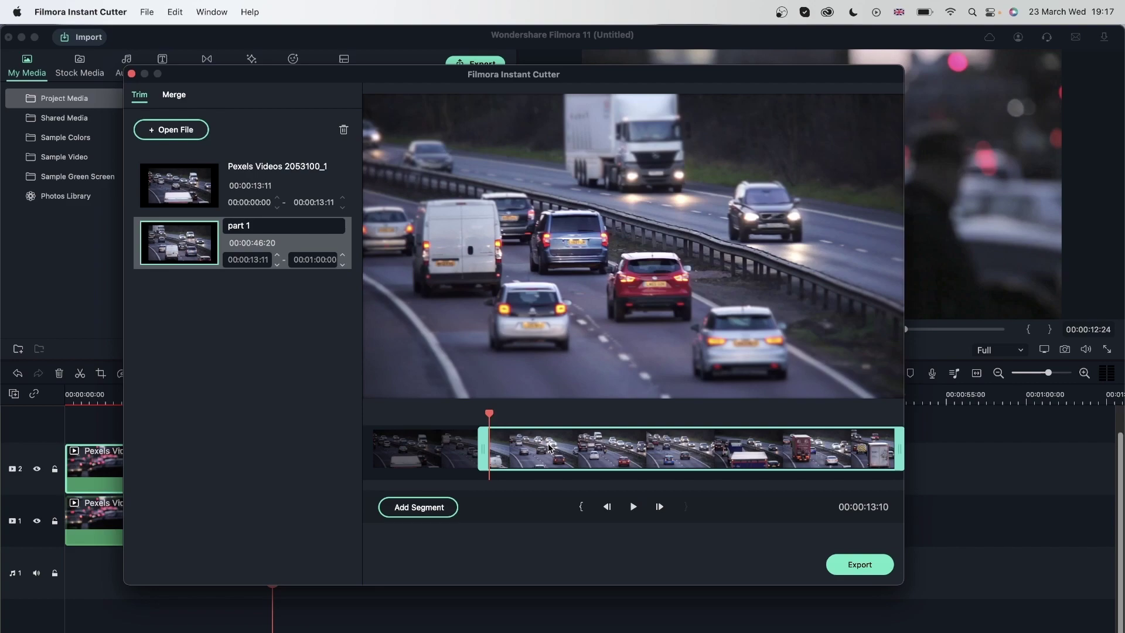
drag(897, 455, 689, 466)
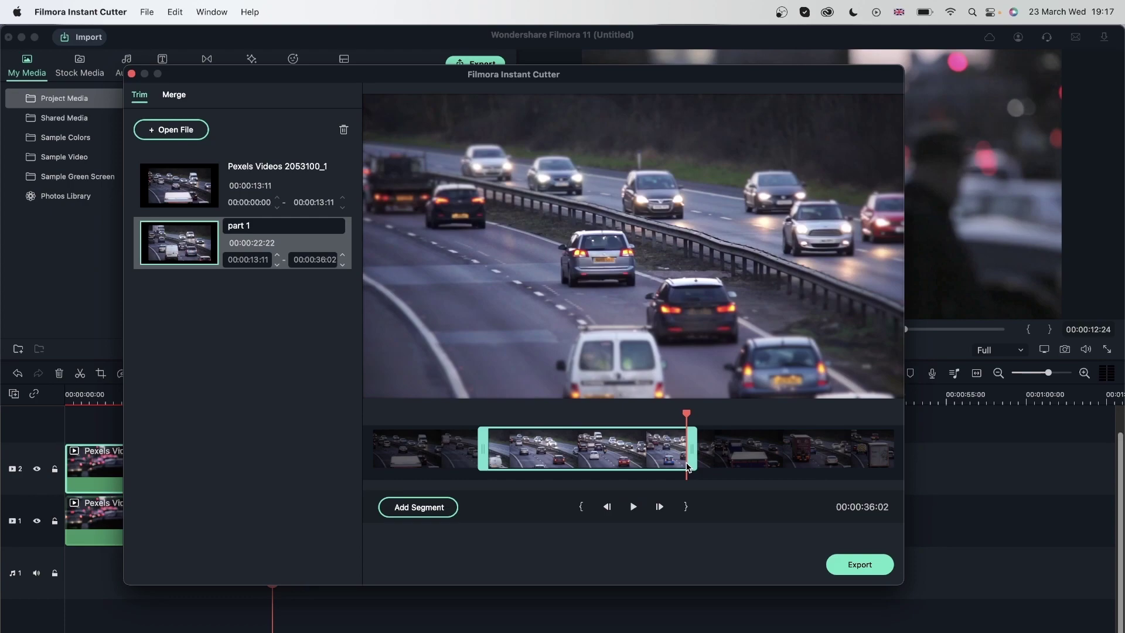
Add a third segment for the remainder of the video and name it part 2.
click(403, 508)
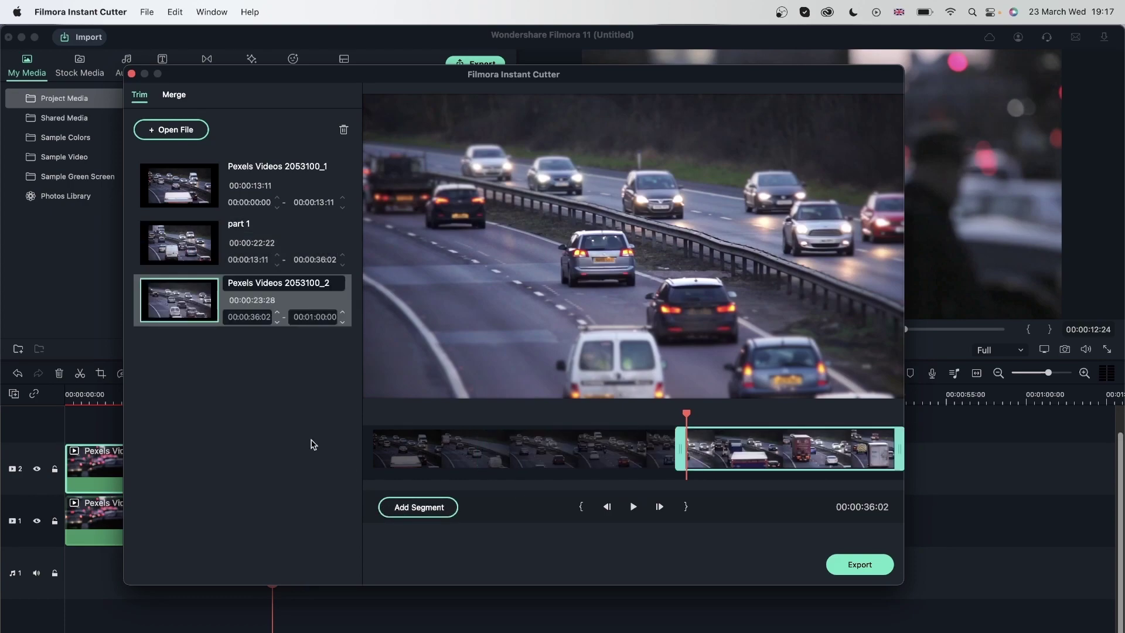
double_click(255, 280)
text(part 2)
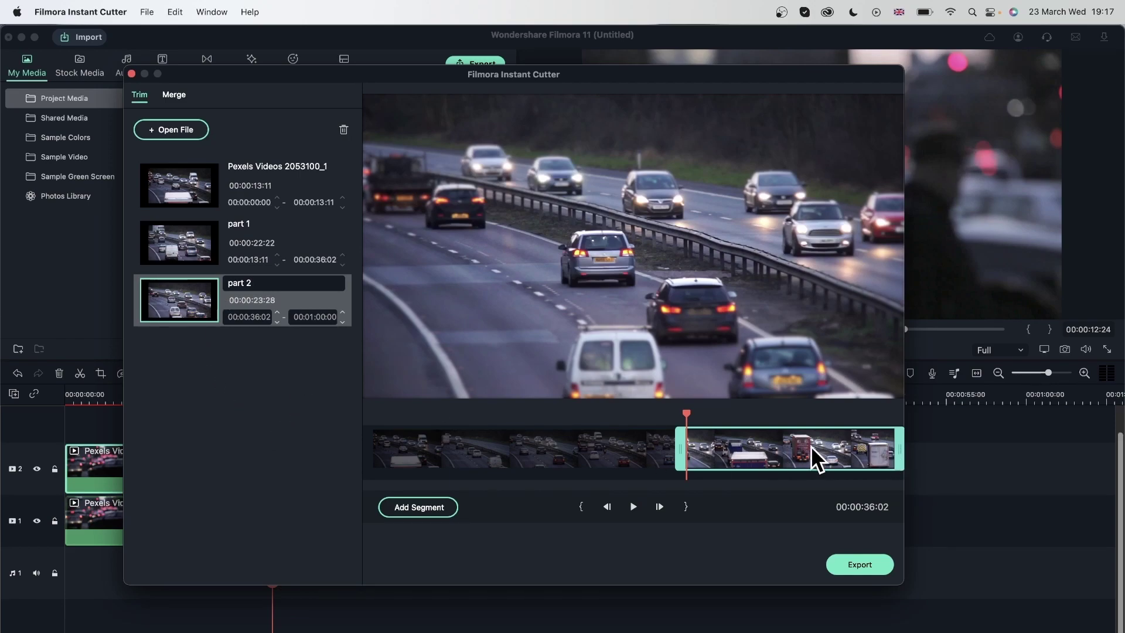
Add a fourth segment and name it part 3.
click(431, 507)
double_click(293, 341)
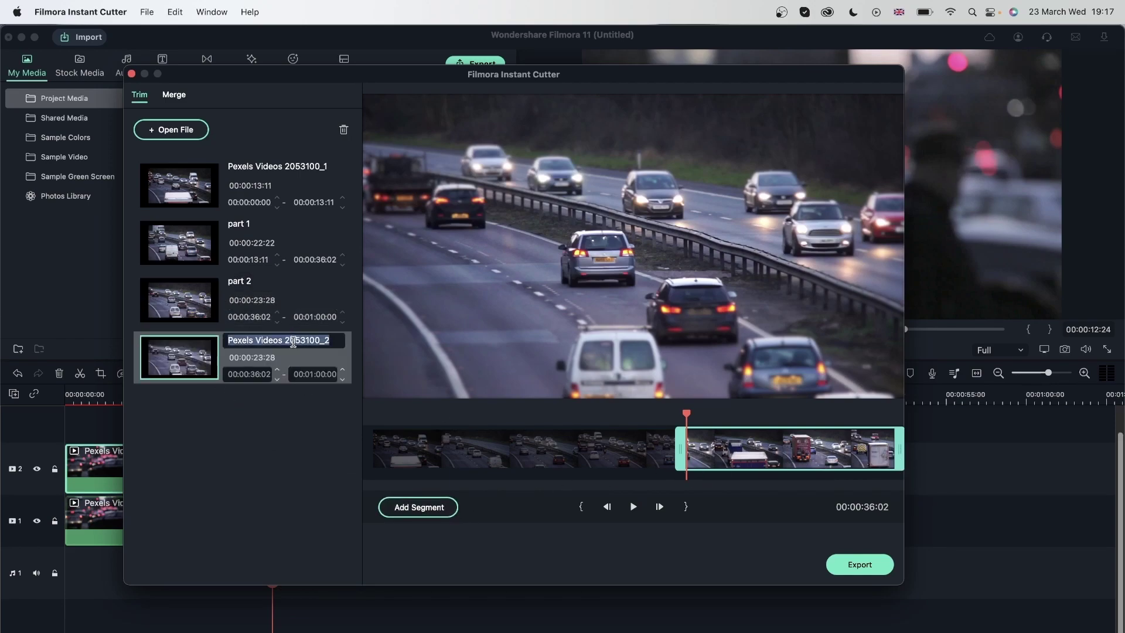
text(part 3)
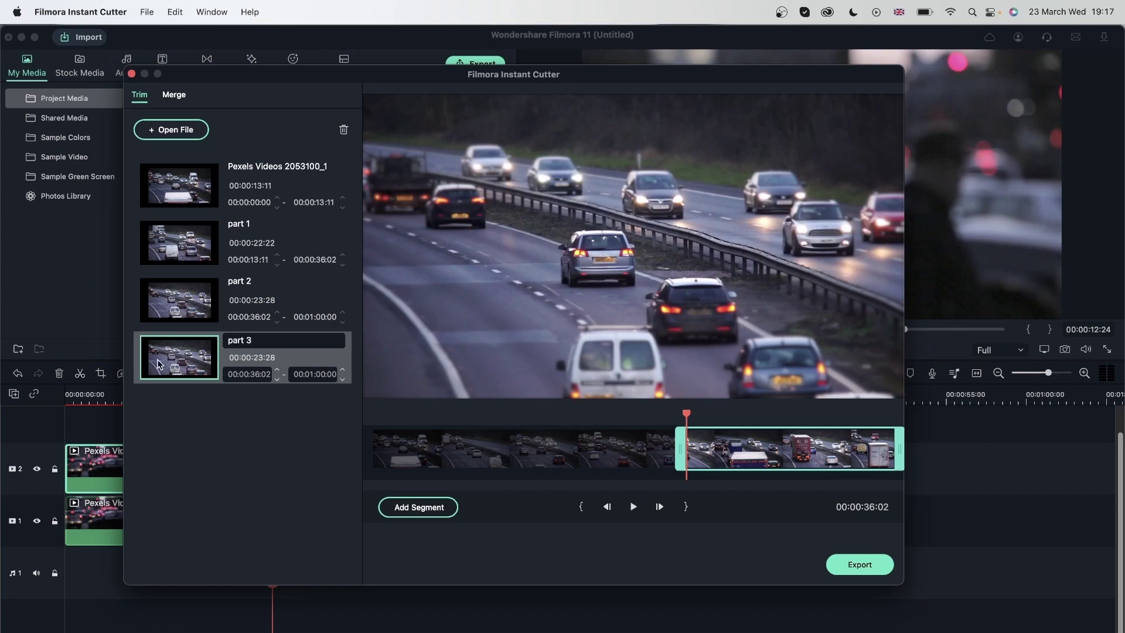
Switch between the original segment, part 1, part 2 and part 3 to review each one's range.
click(186, 243)
click(187, 197)
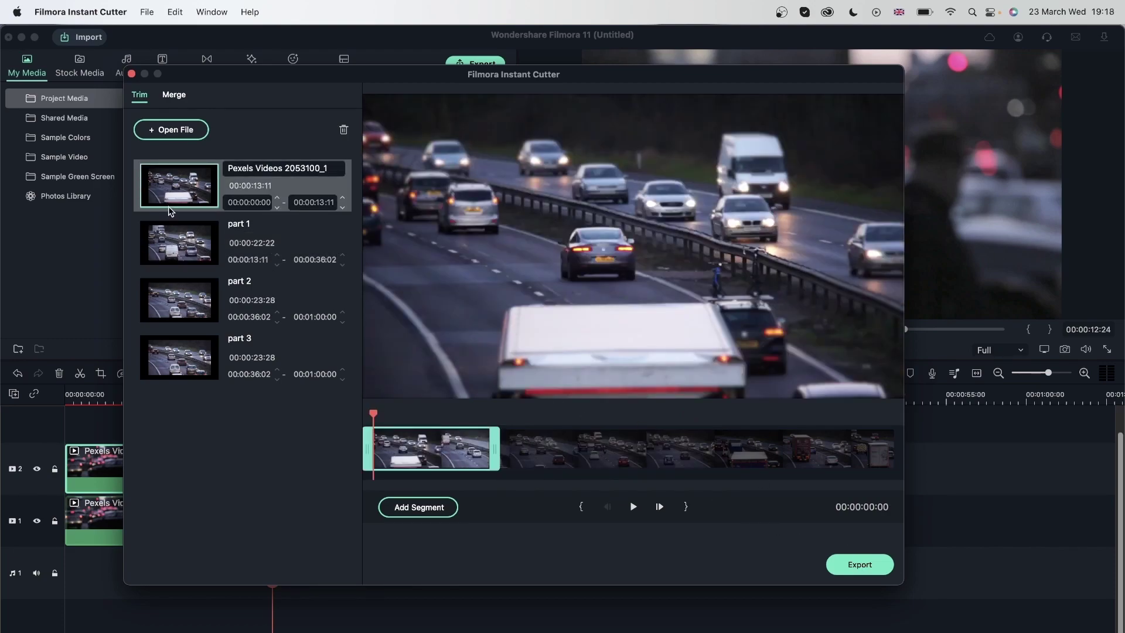
click(181, 369)
click(177, 202)
click(175, 309)
click(186, 202)
click(197, 369)
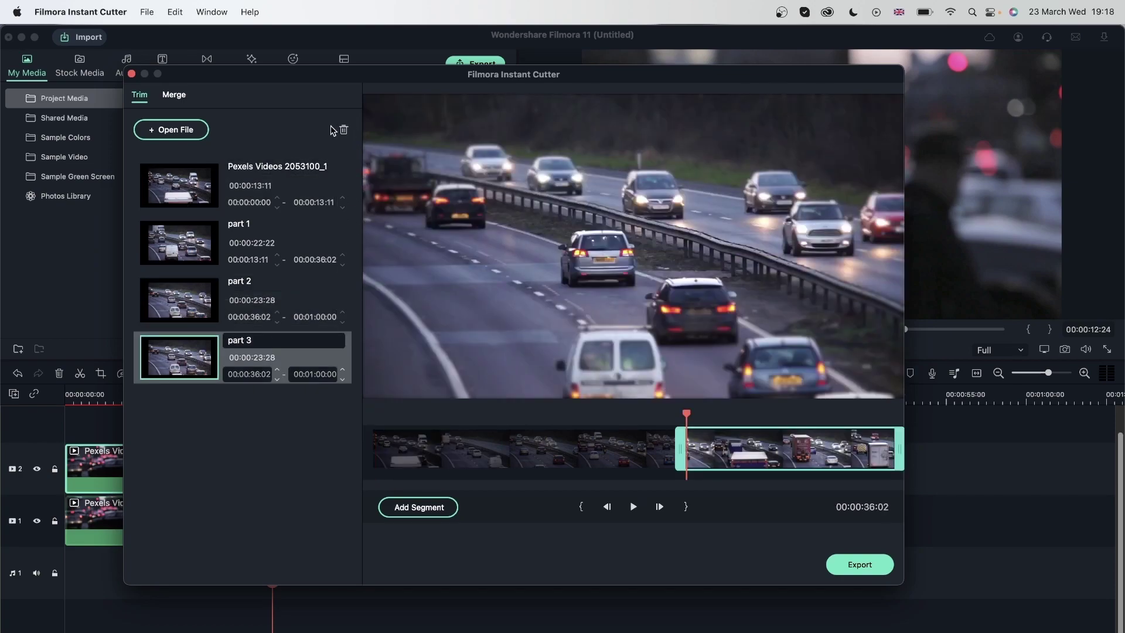
click(180, 187)
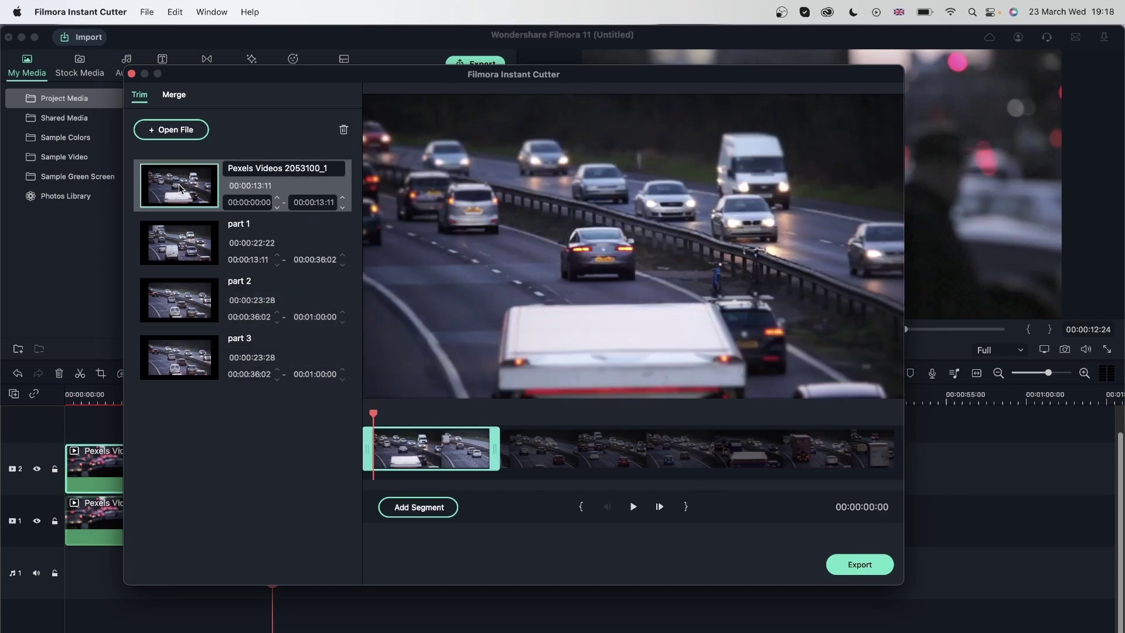
click(162, 245)
click(172, 304)
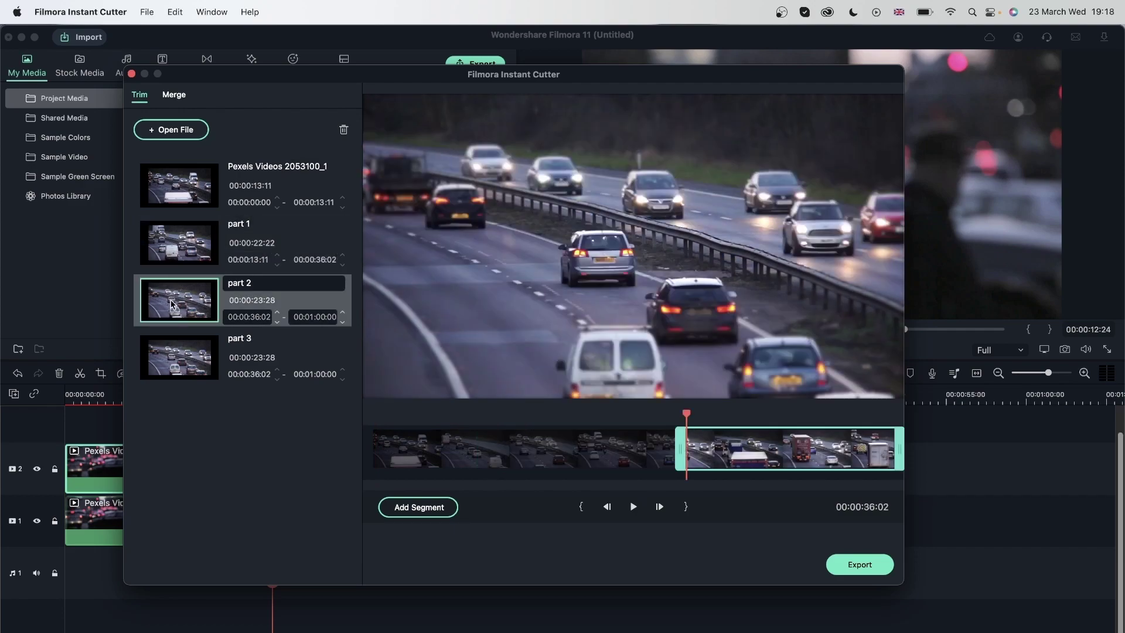
Delete the part 3 segment from the segment list.
click(203, 356)
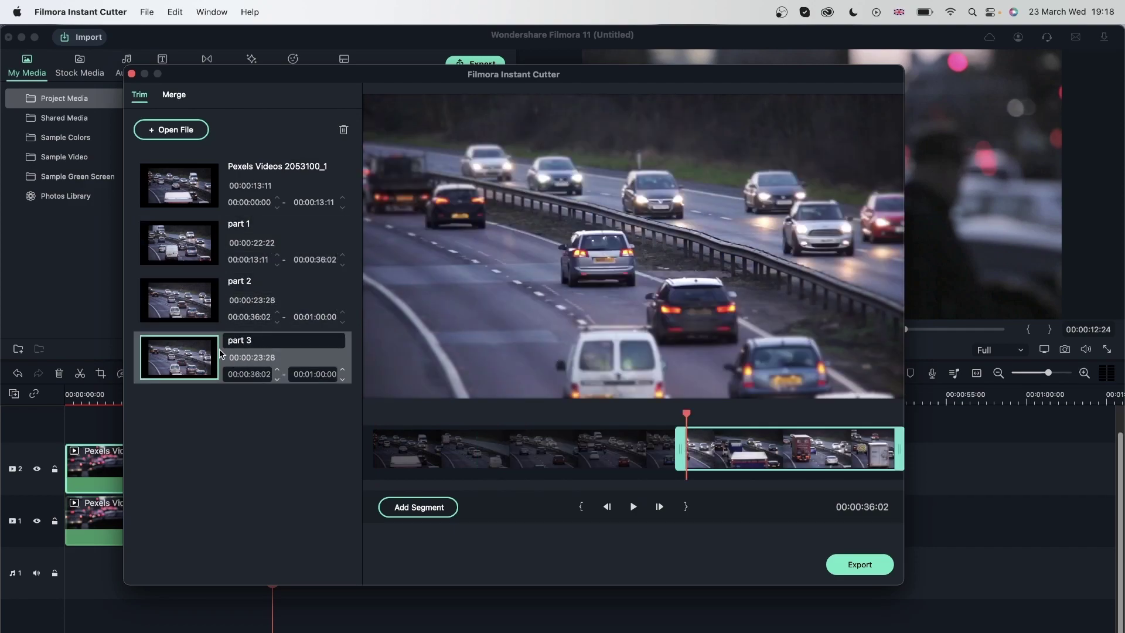
click(344, 130)
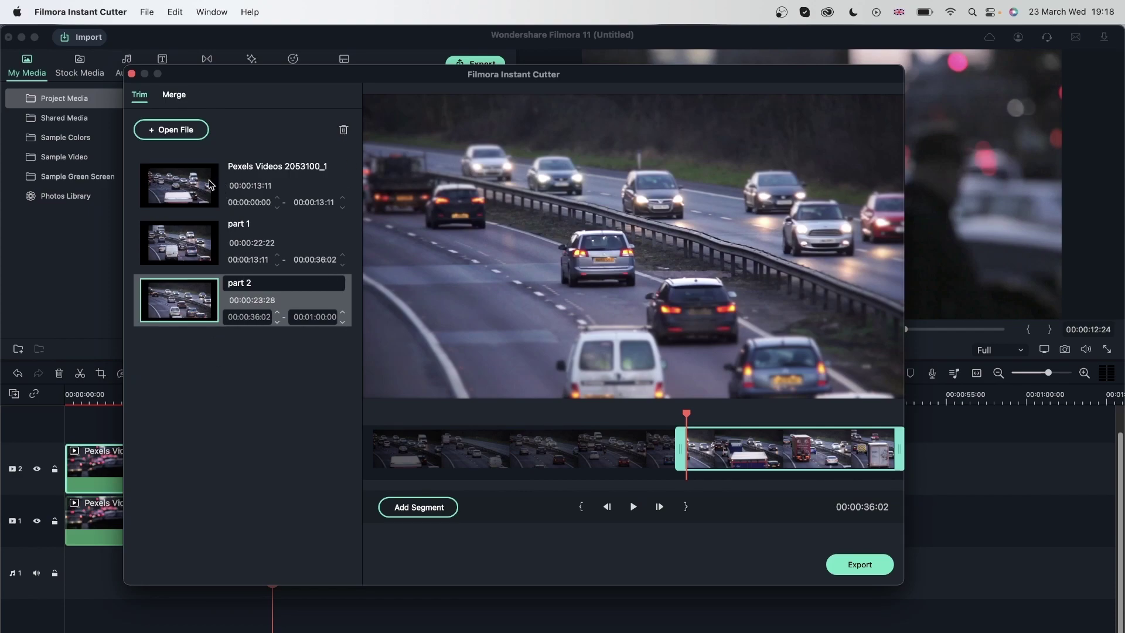
Export the three segments to file with Do Nothing as the follow-up action, and check the exported clips in the Desktop folder.
click(868, 571)
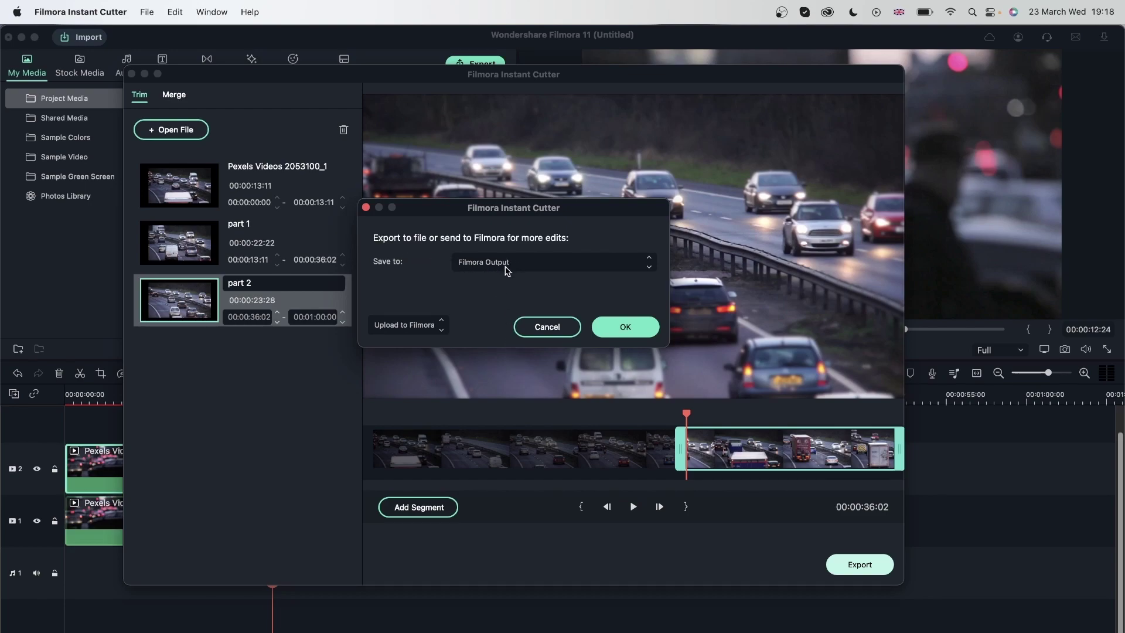
click(433, 326)
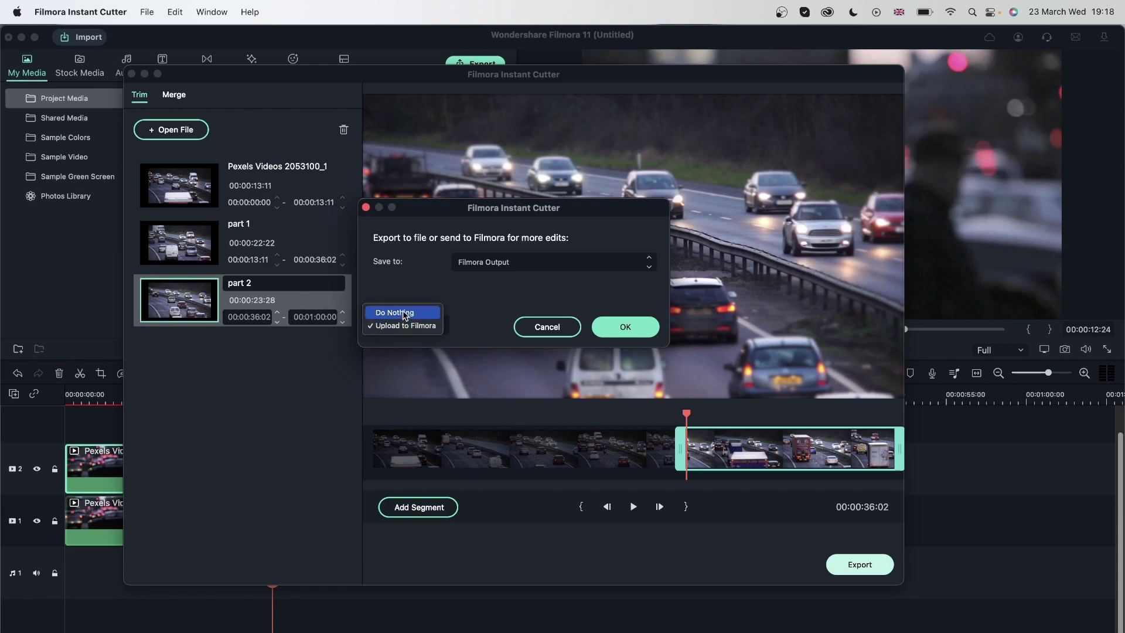
click(404, 313)
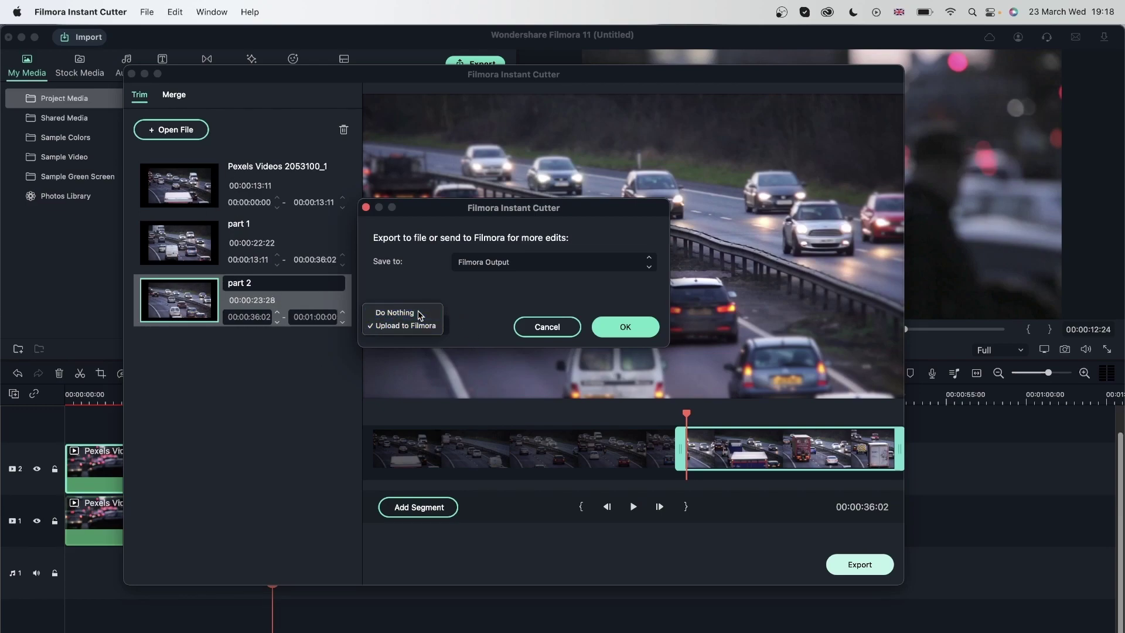
click(661, 329)
click(615, 334)
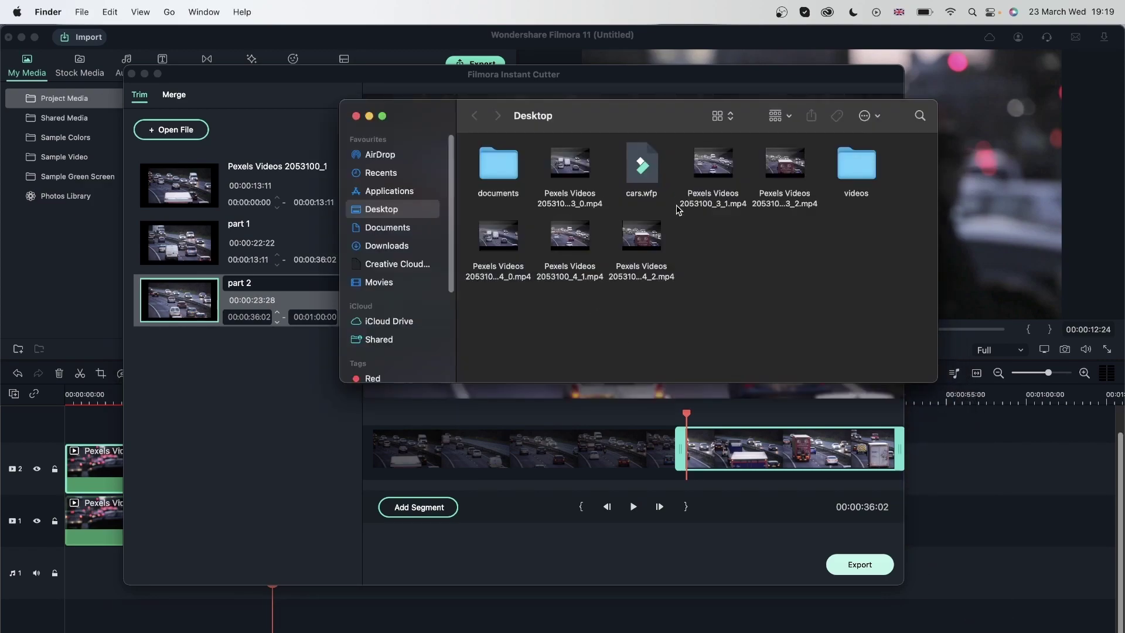
drag(697, 299, 463, 214)
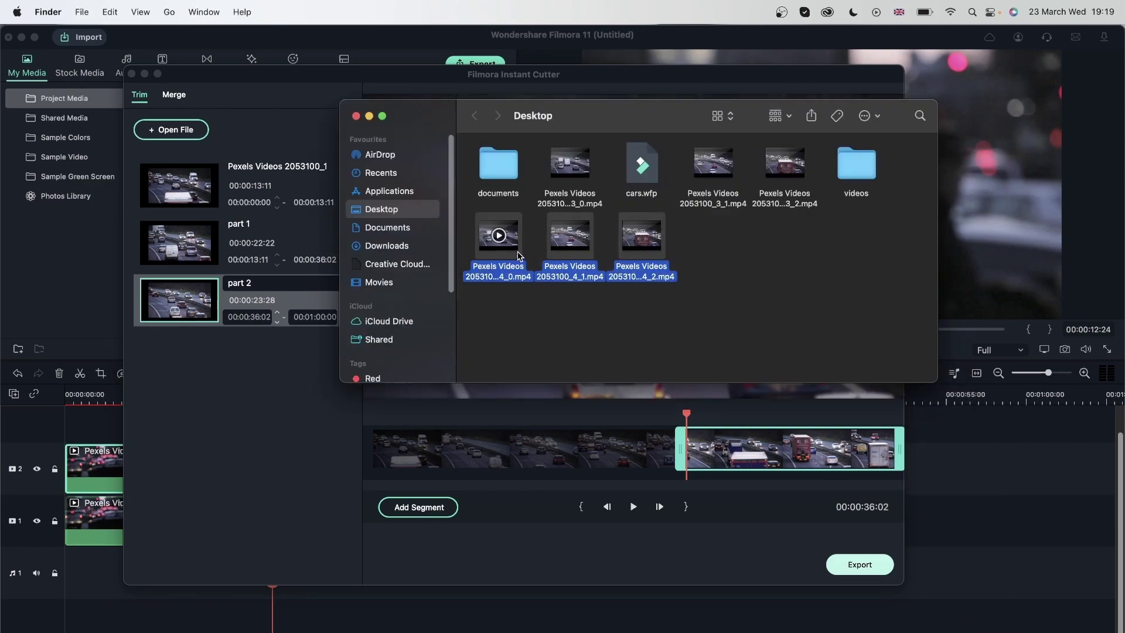
click(356, 116)
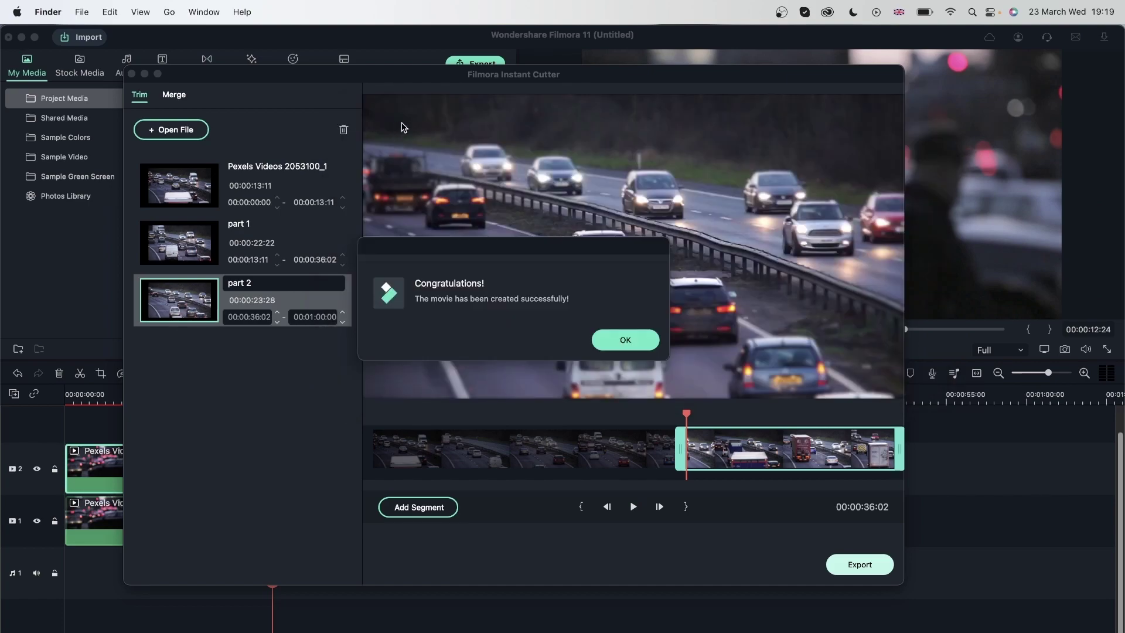
Export the three trimmed segments to Desktop again, with Upload to Filmora as the follow-up action.
click(625, 342)
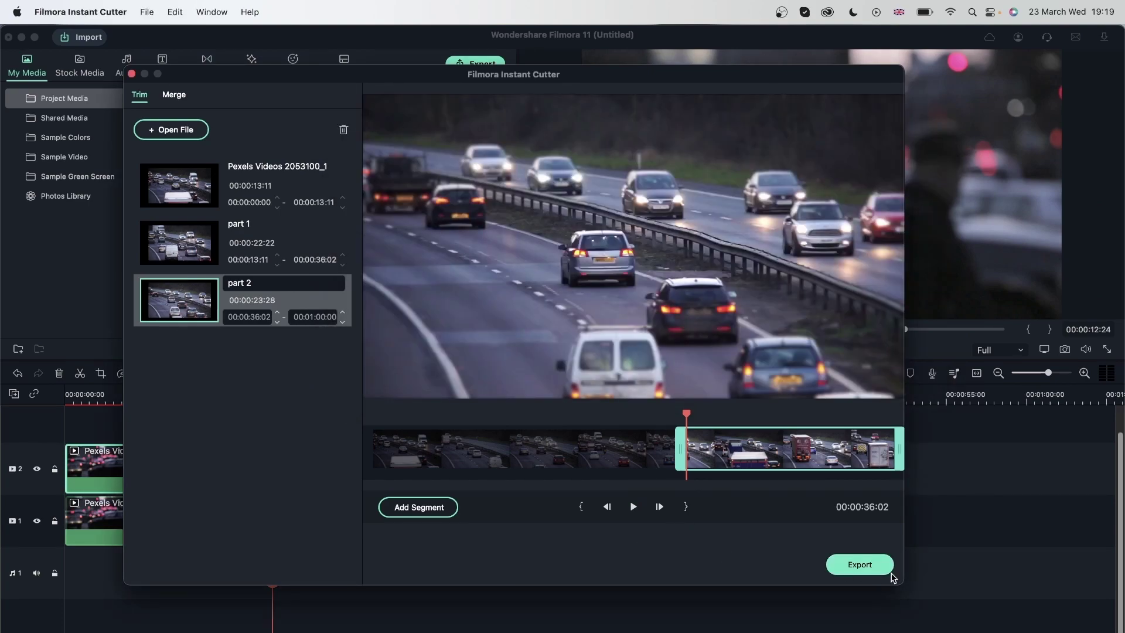
click(860, 565)
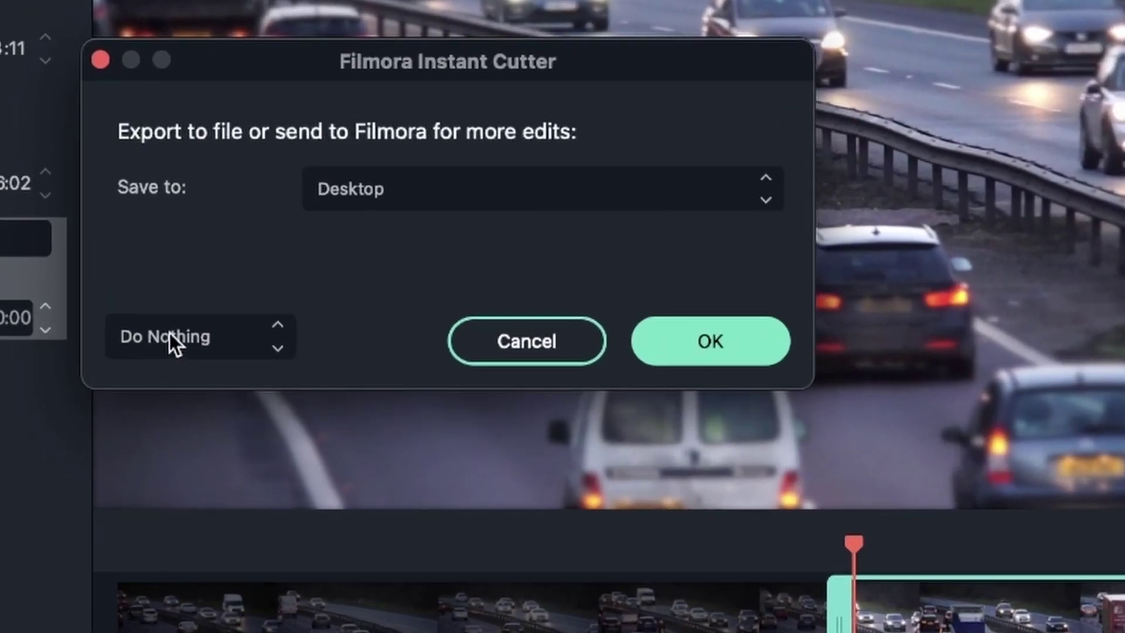
click(170, 335)
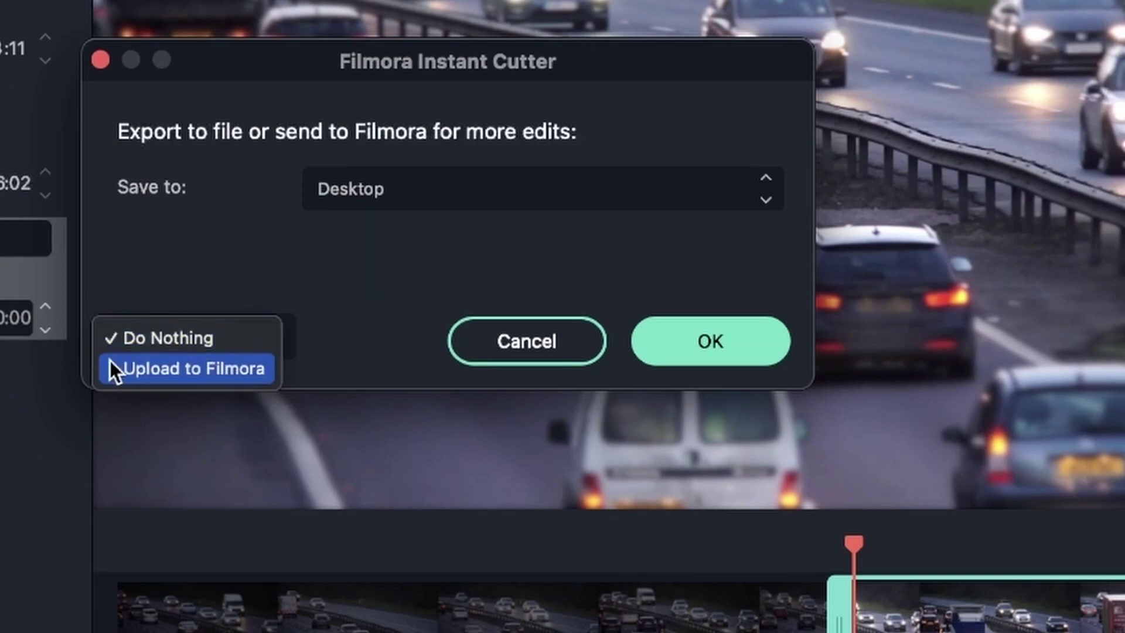
click(179, 368)
click(708, 342)
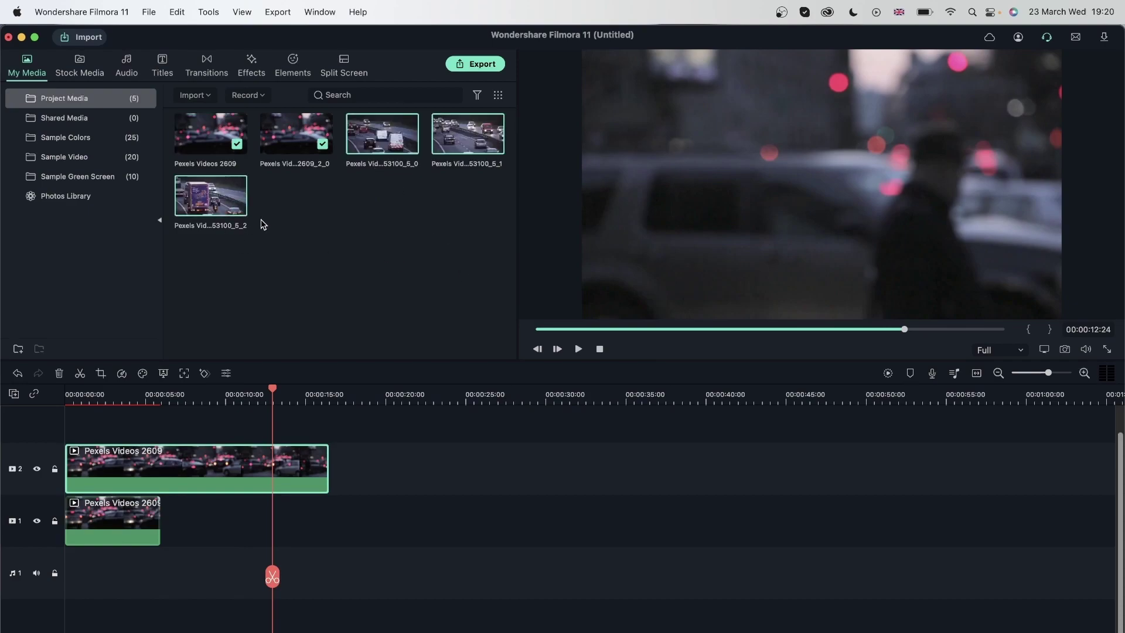
Place the third exported segment on video track 2 after the existing clip, scrub through it and select the timeline clips.
drag(236, 206, 387, 469)
click(389, 389)
drag(390, 389, 512, 434)
click(924, 528)
drag(924, 527, 604, 416)
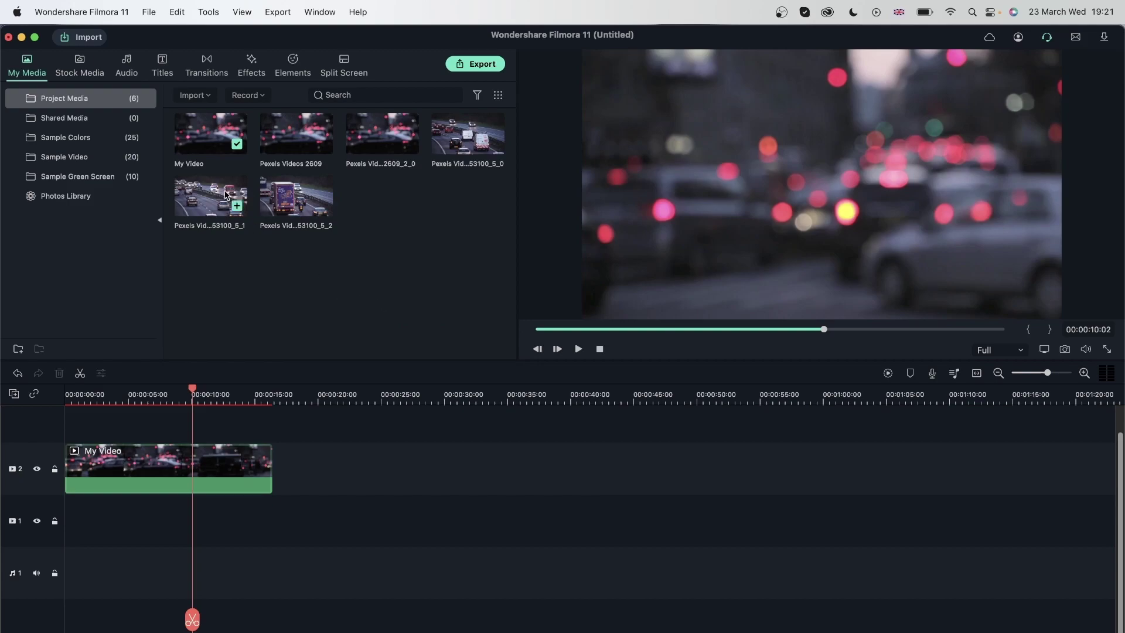
Open the Instant Cutter Tool for importing media and switch it to Merge mode.
click(149, 12)
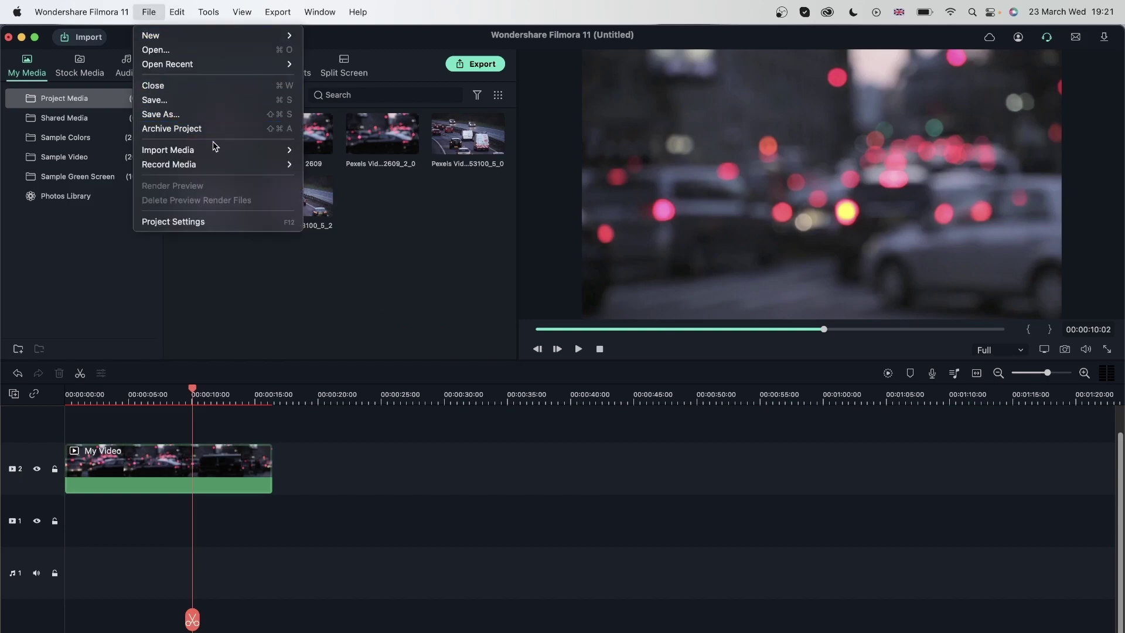
mouse_move(209, 154)
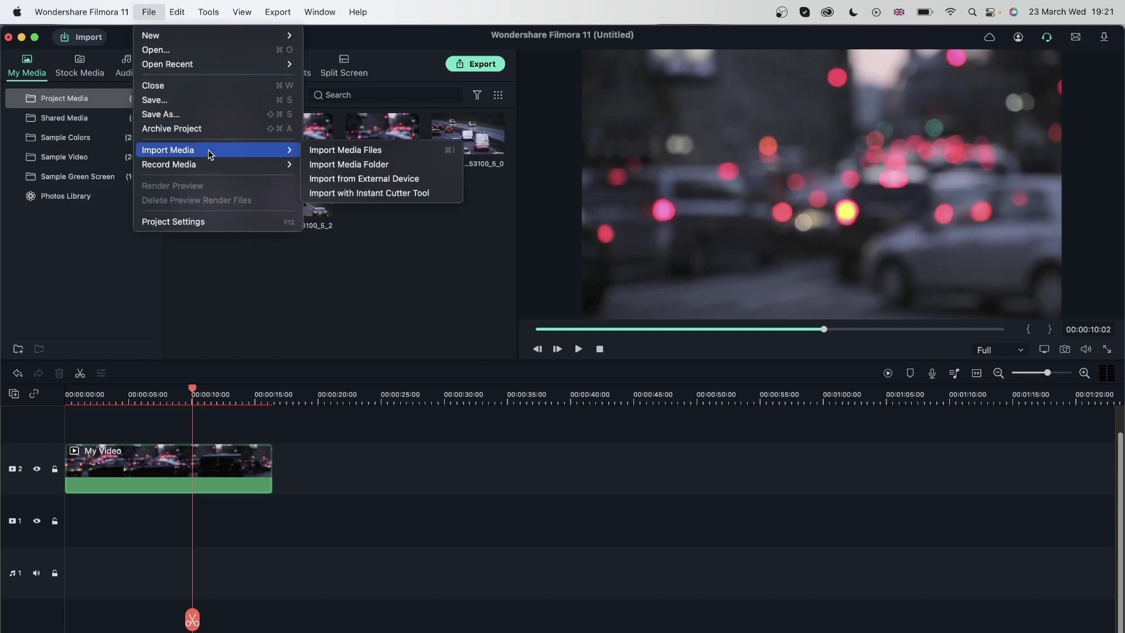
click(382, 193)
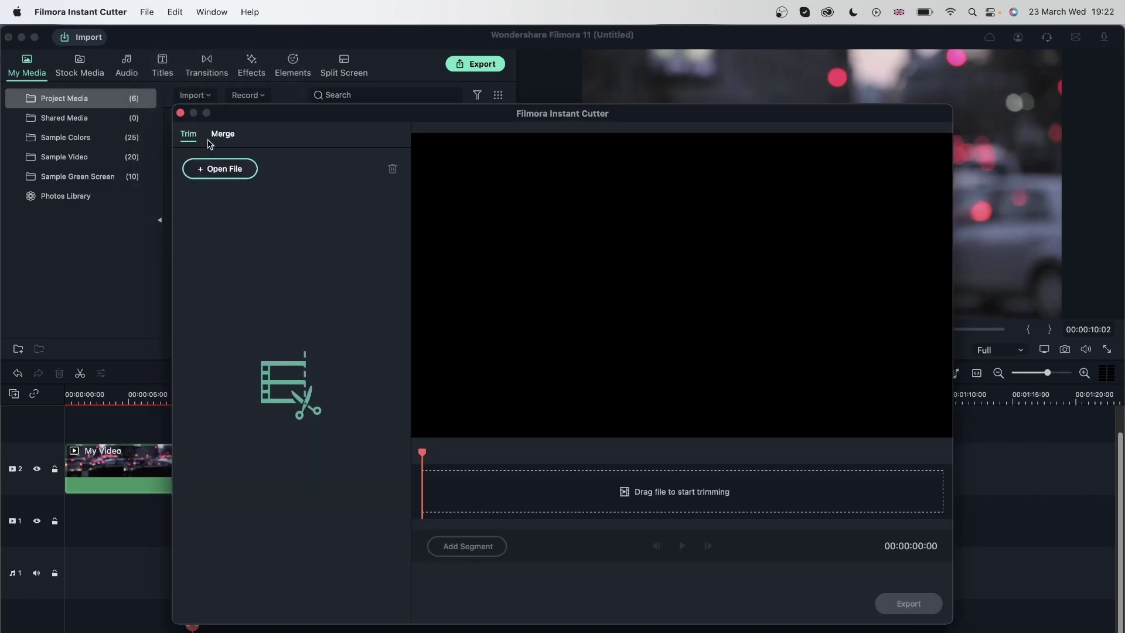
click(226, 135)
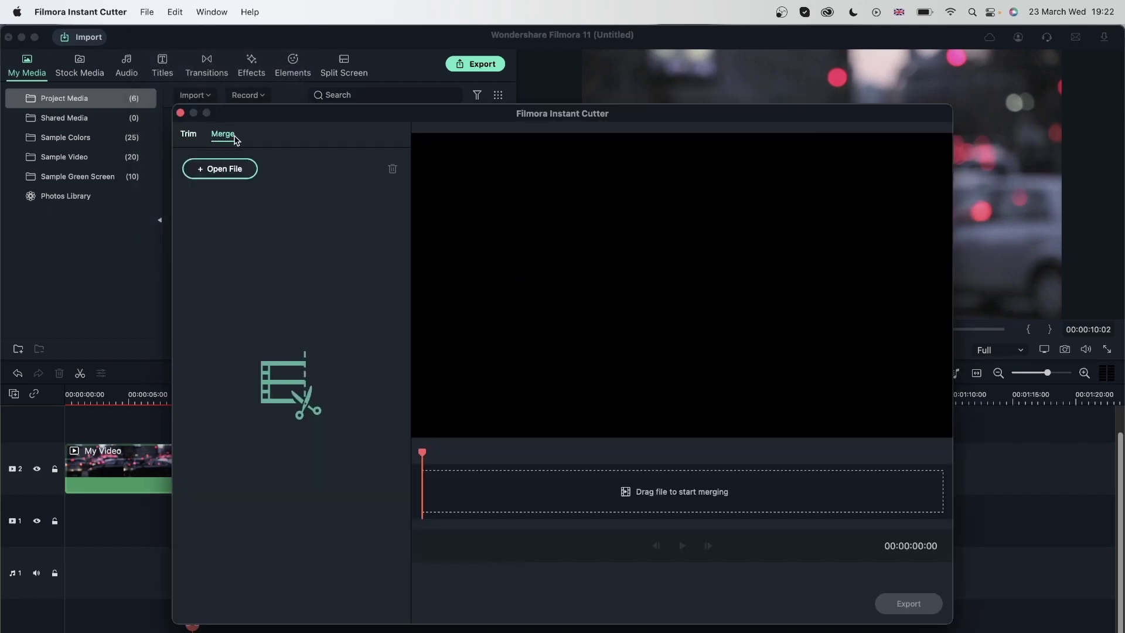
click(197, 138)
click(225, 138)
Load pexels-kindel-media-7457058.mp4 and pexels-kindel-media-7457059.mp4 into the merge list and preview the first clip.
click(221, 174)
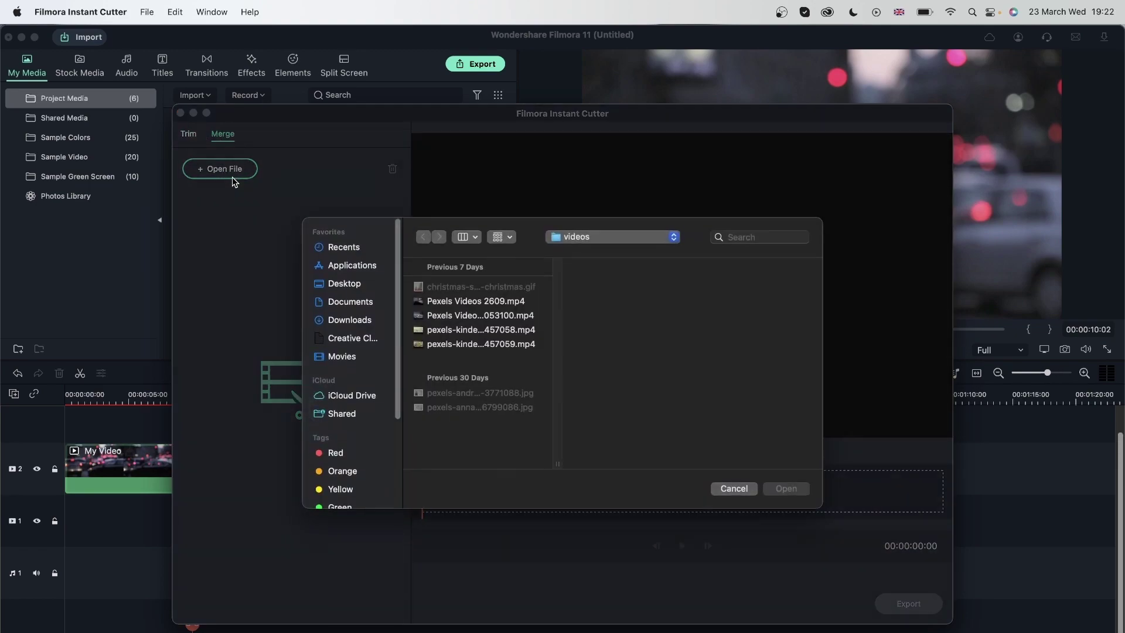
click(500, 346)
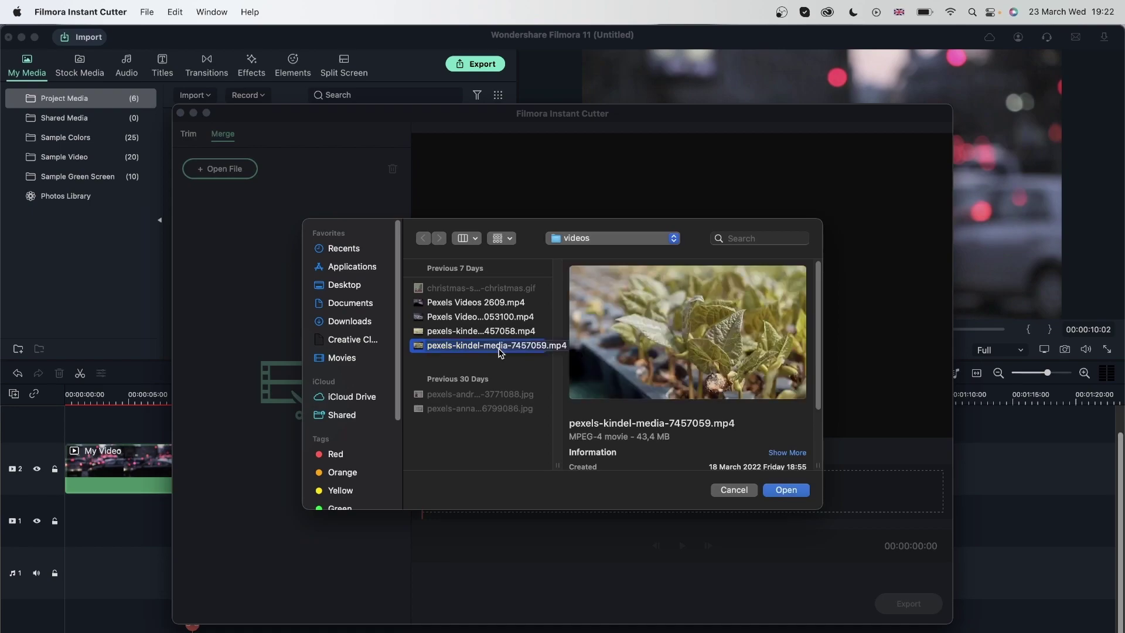
shift+click(483, 332)
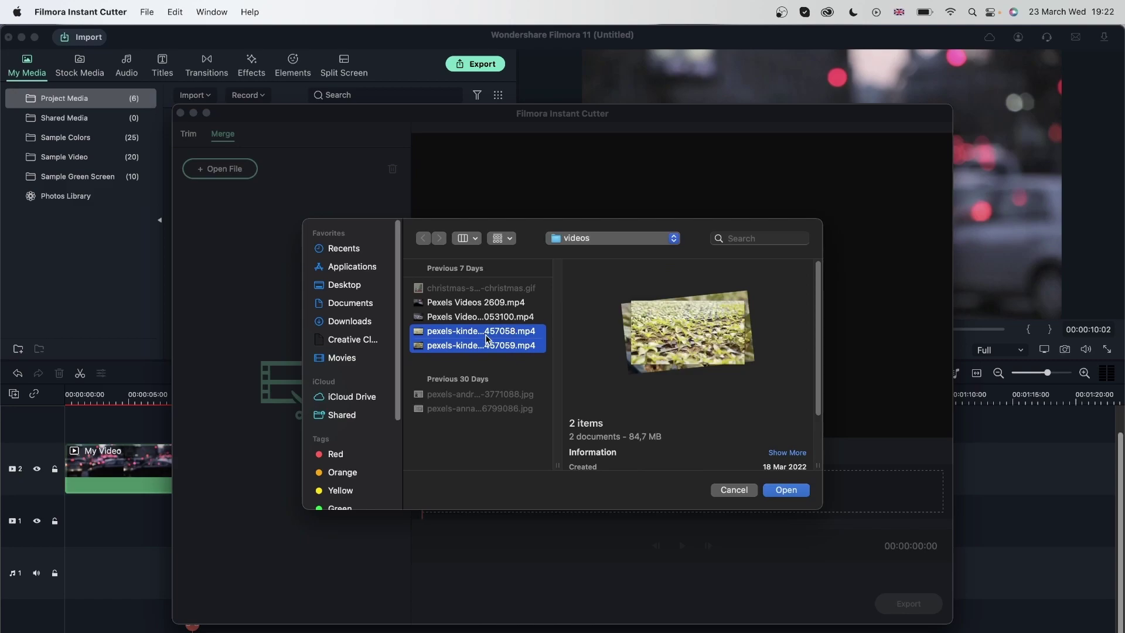
click(798, 491)
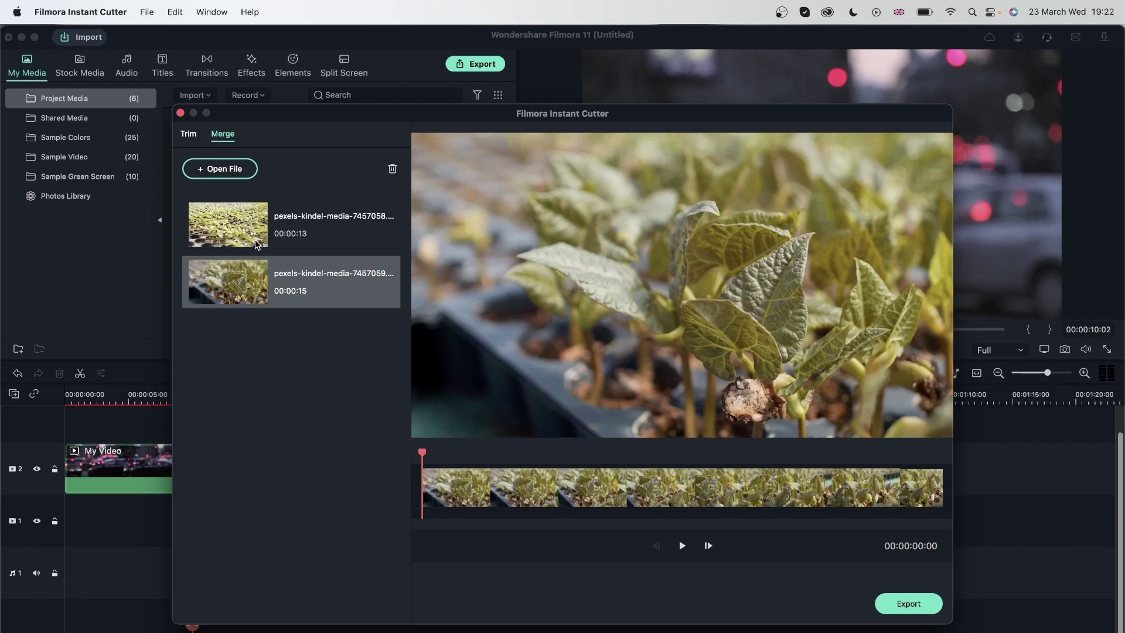
click(315, 233)
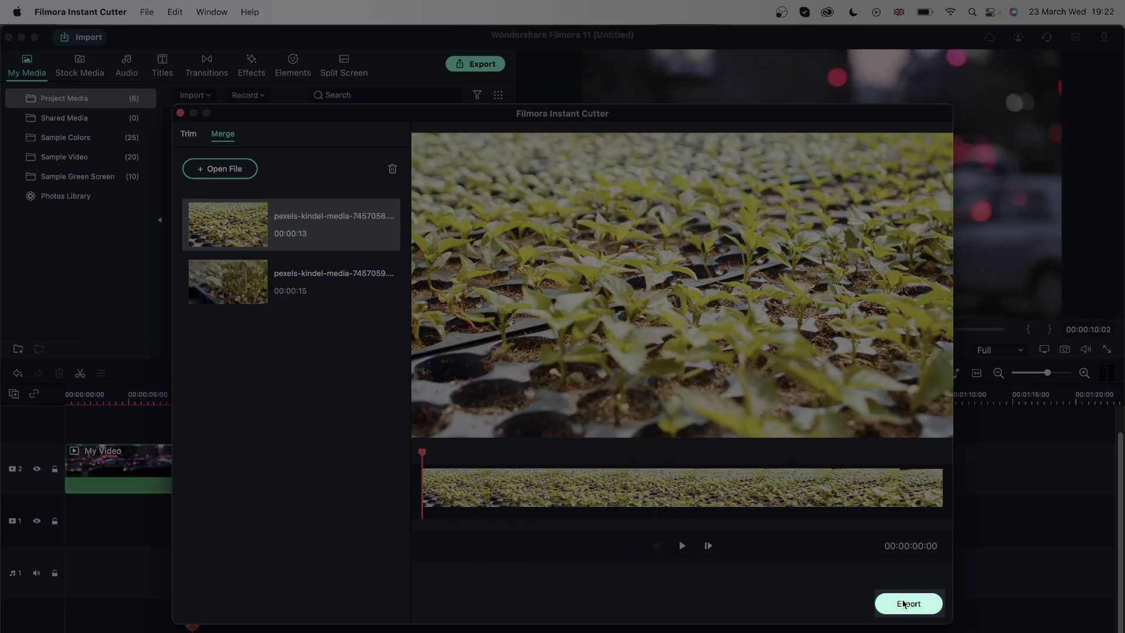
Export the merged video to Desktop as "plants" with Do Nothing as the follow-up action.
click(906, 605)
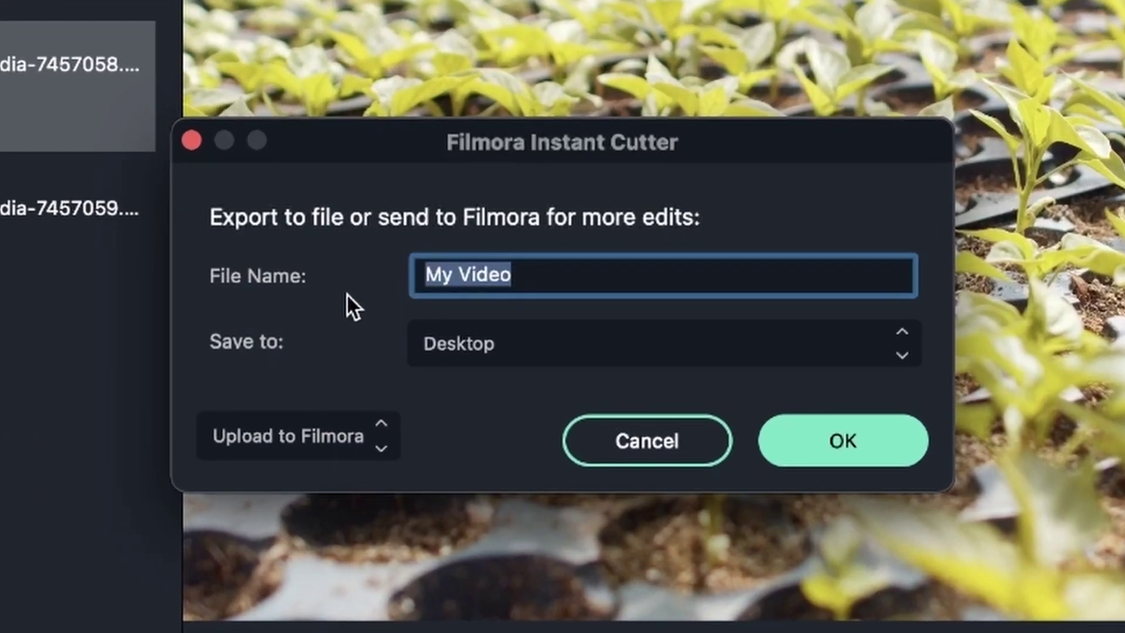
text(plants)
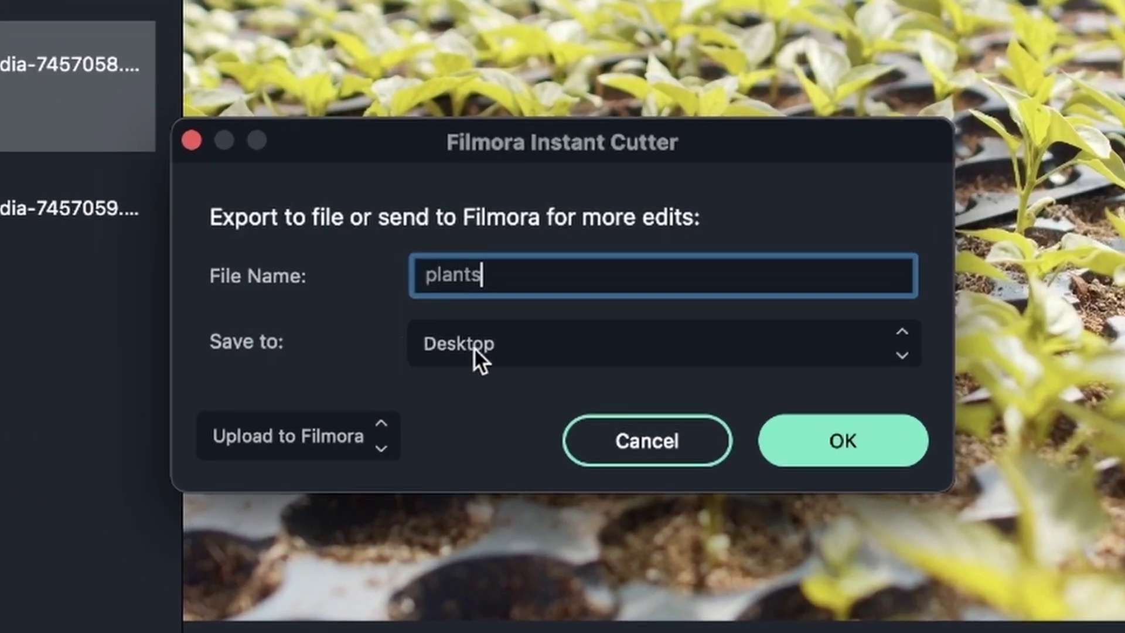
click(413, 343)
click(329, 319)
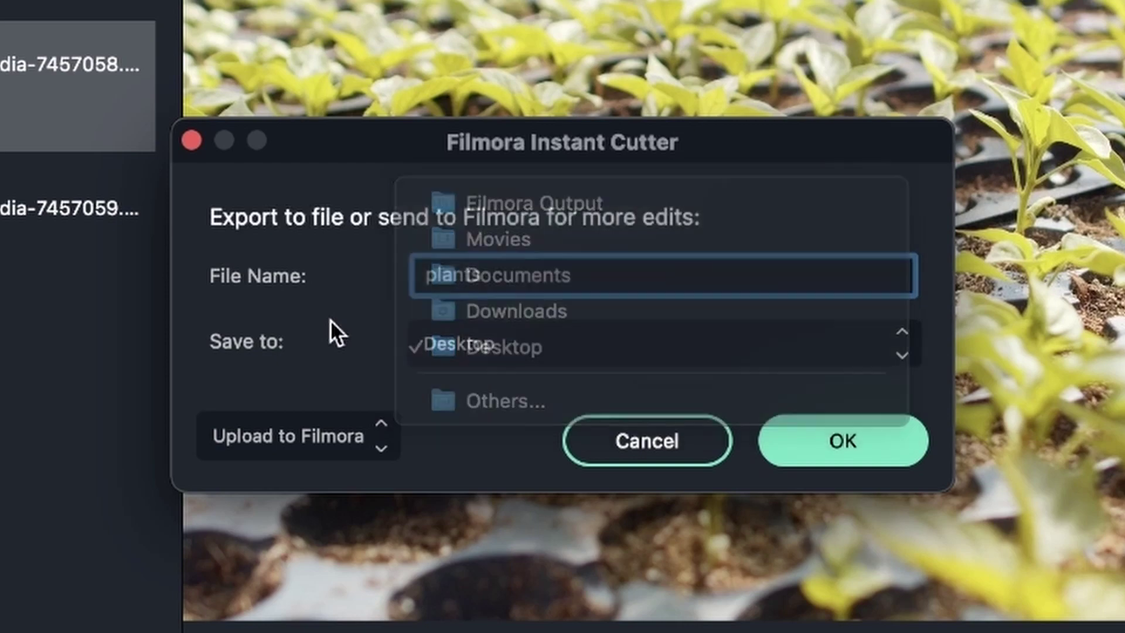
click(338, 440)
click(331, 396)
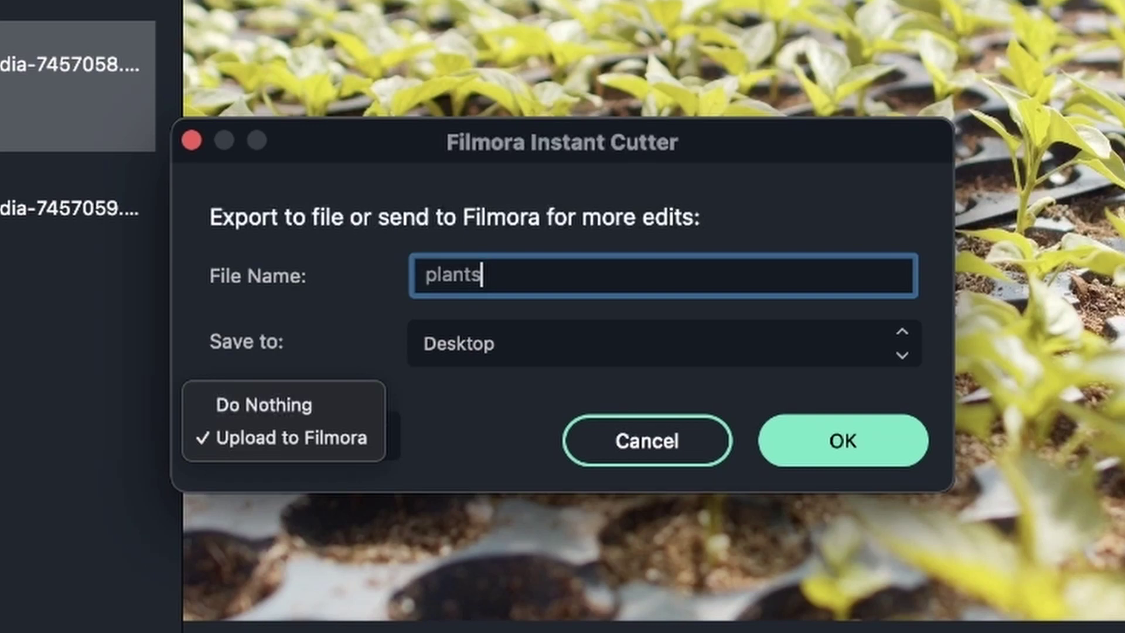
click(340, 410)
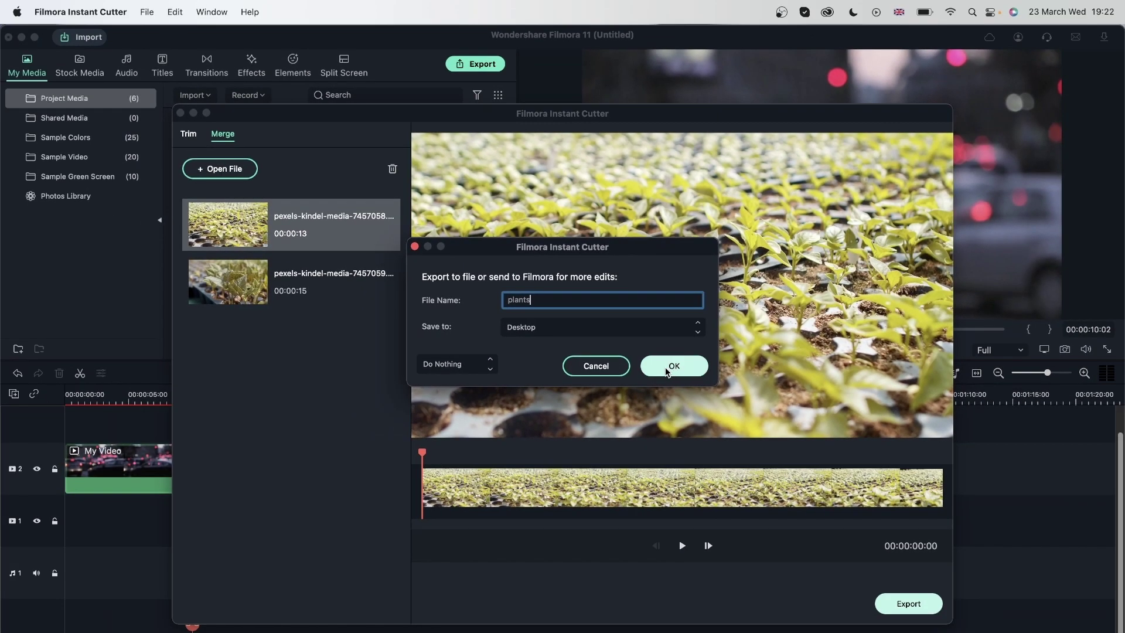
click(697, 379)
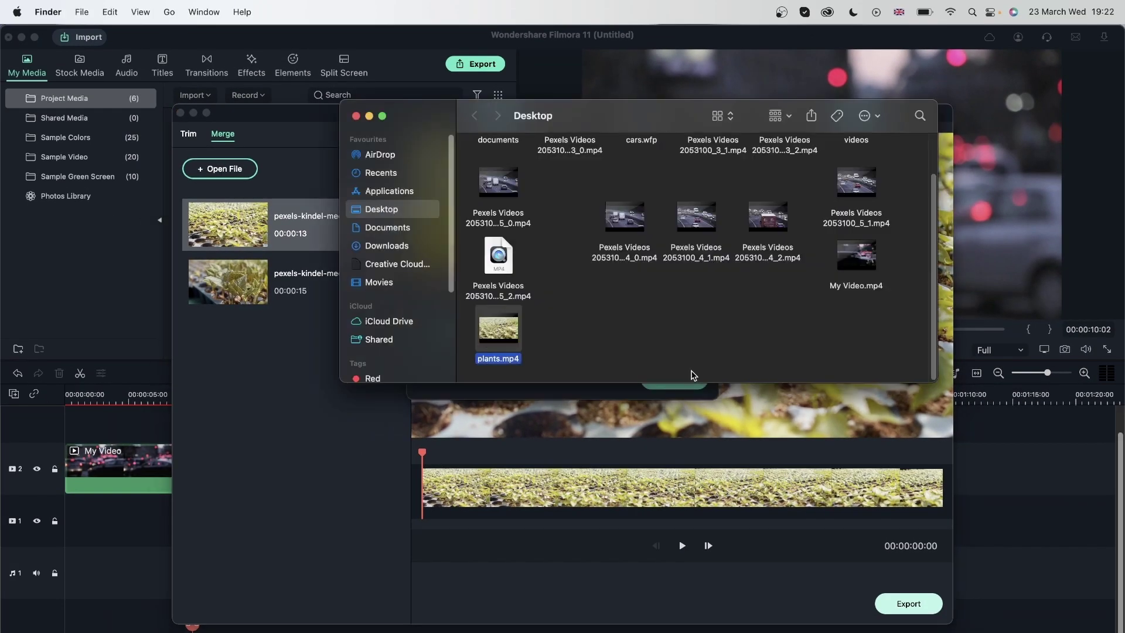
Play plants.mp4 from the Desktop folder, skim through to its end, and close the player and the export message.
double_click(511, 333)
click(563, 547)
drag(479, 570, 658, 568)
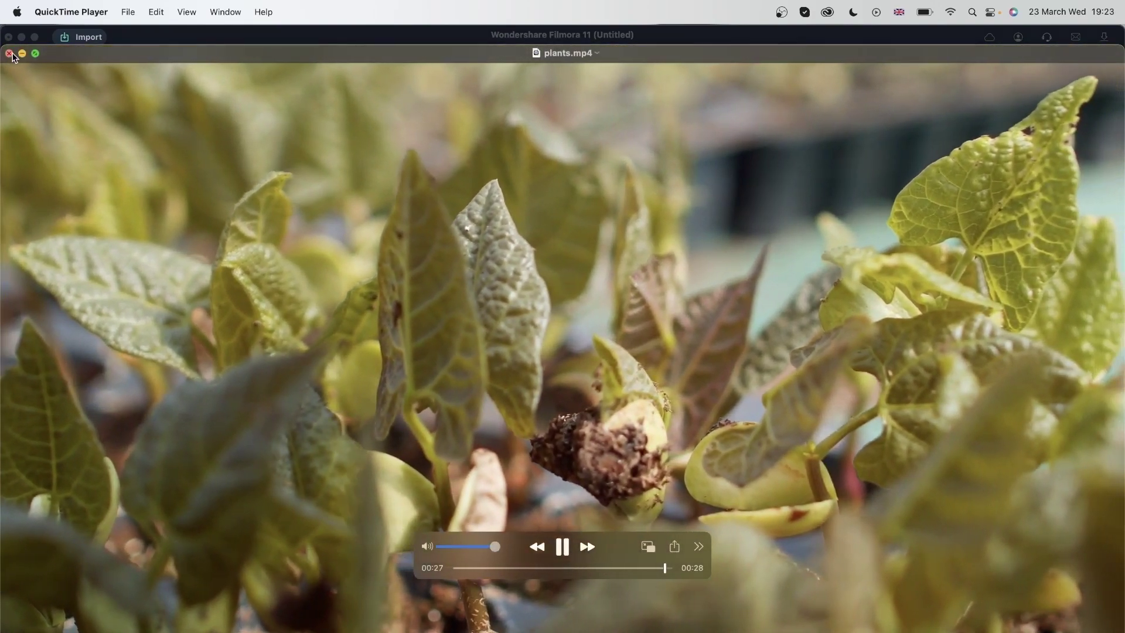
click(10, 53)
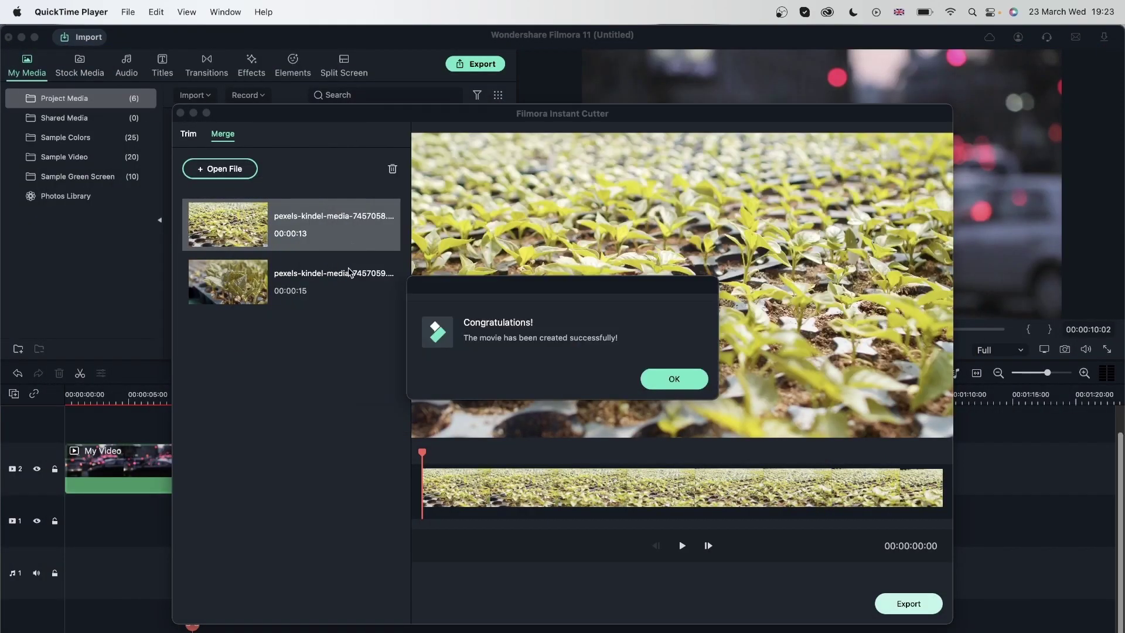
click(677, 379)
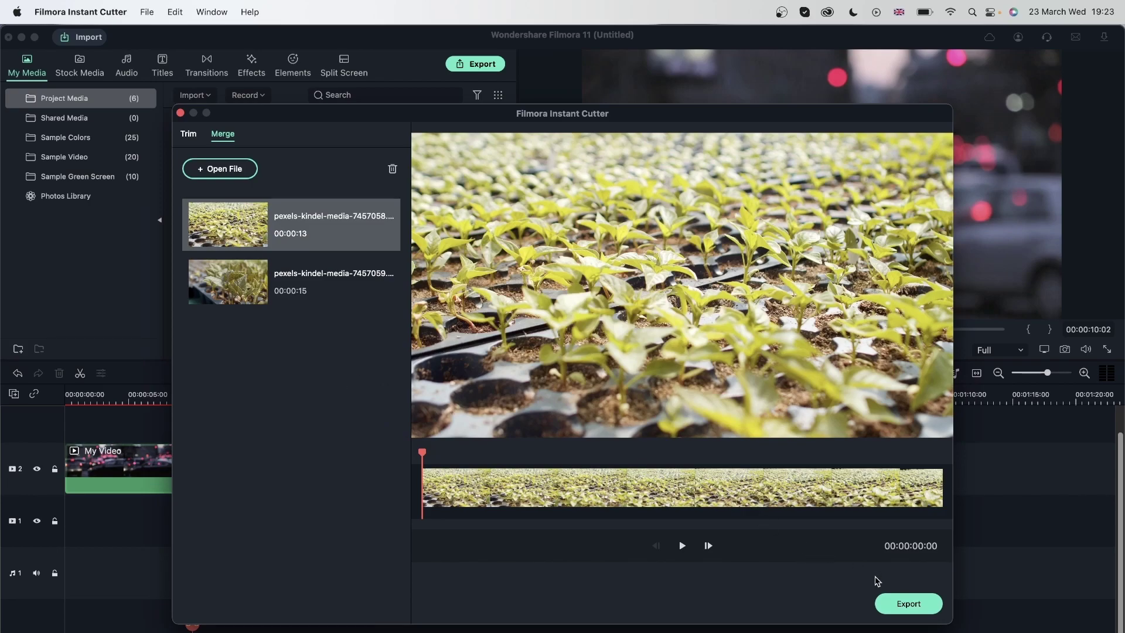
Export the merged video again to Desktop as "plants 2" with Upload to Filmora as the follow-up action.
click(909, 603)
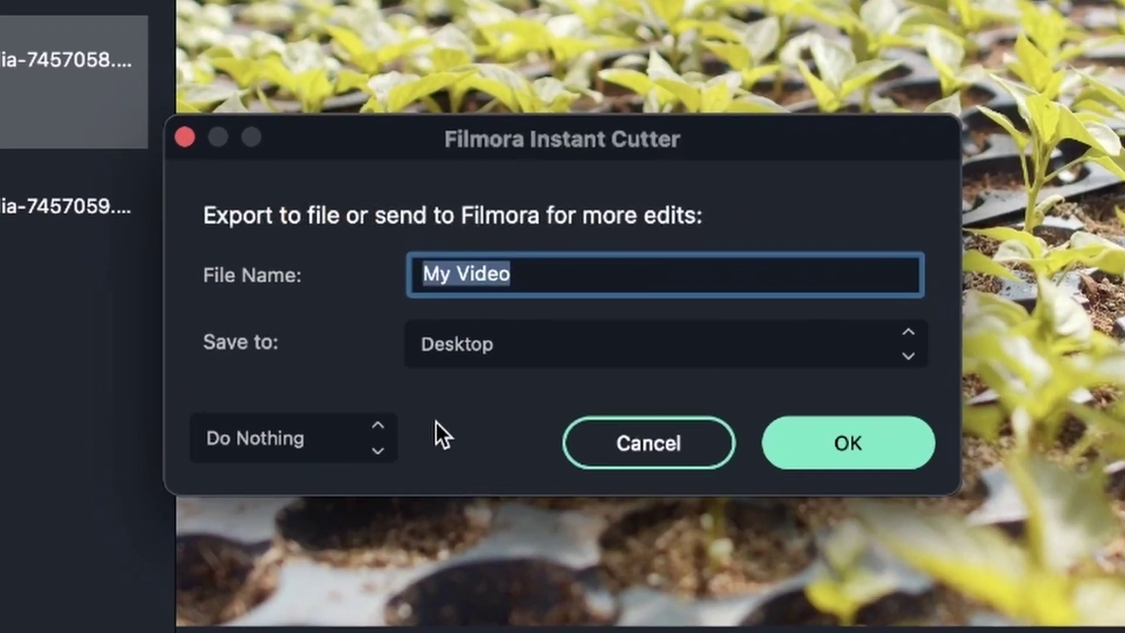
click(277, 448)
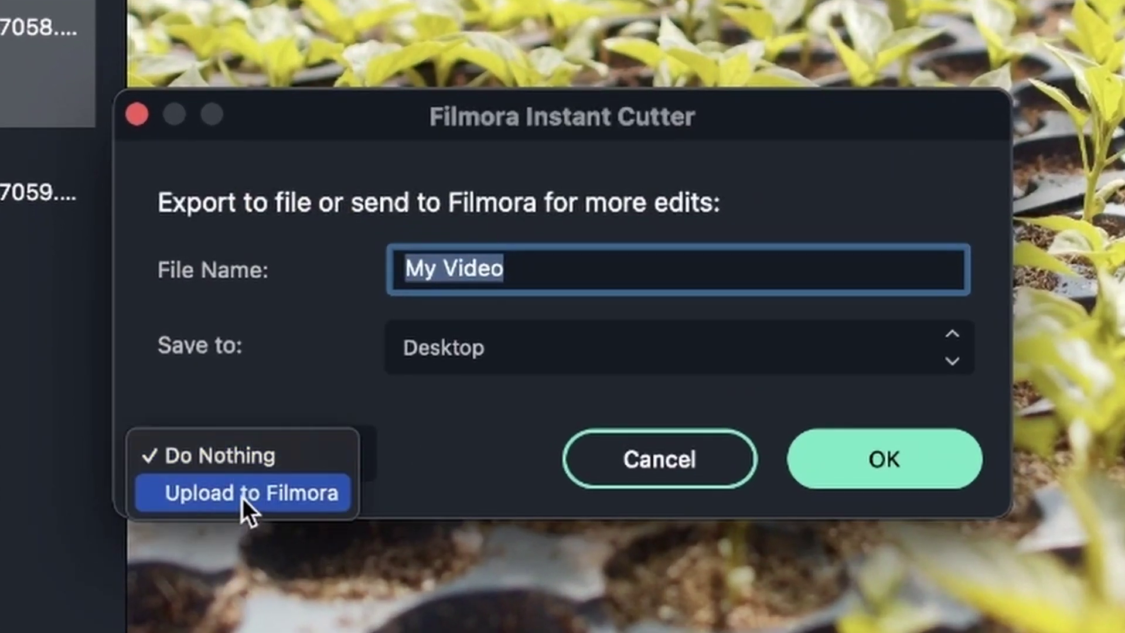
click(281, 481)
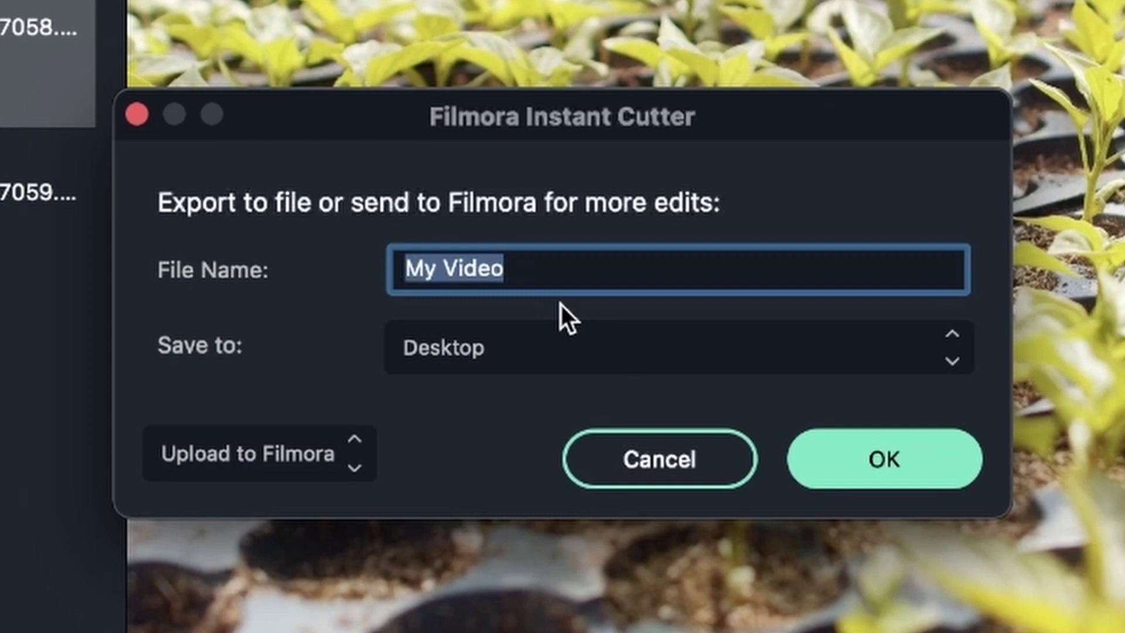
text(plants 2)
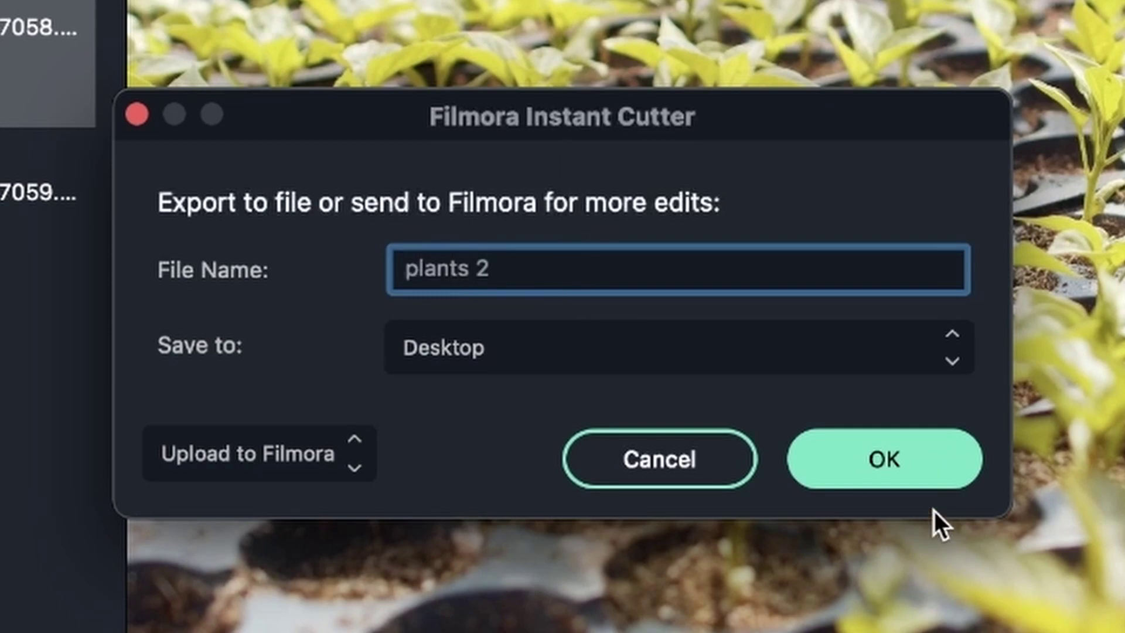
click(934, 476)
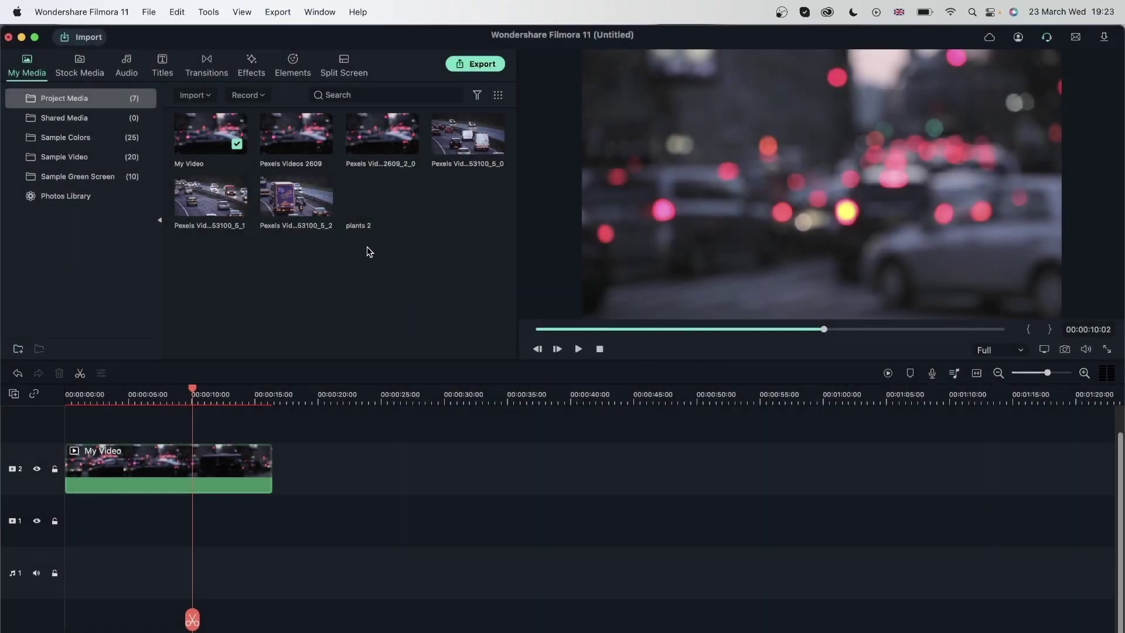
Place the plants 2 clip on video track 2 after My Video and scrub through its footage.
mouse_move(364, 212)
drag(379, 212, 299, 457)
drag(300, 390, 589, 416)
Delete all clips from the timeline and select the clips in the project media.
drag(756, 540, 22, 444)
key(Delete)
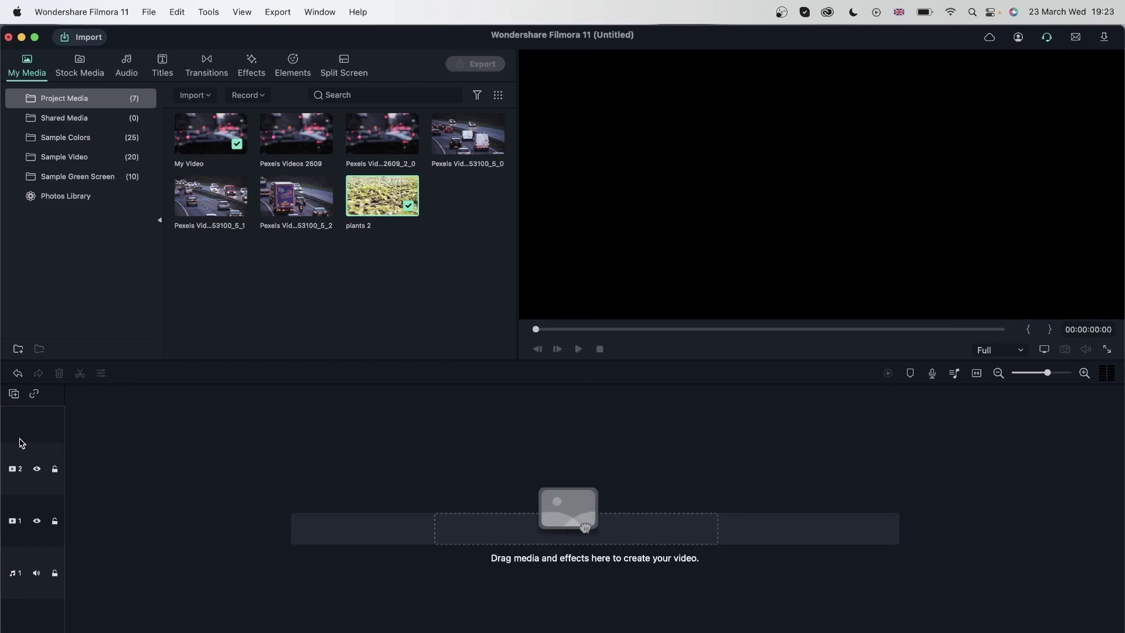
drag(464, 270, 124, 118)
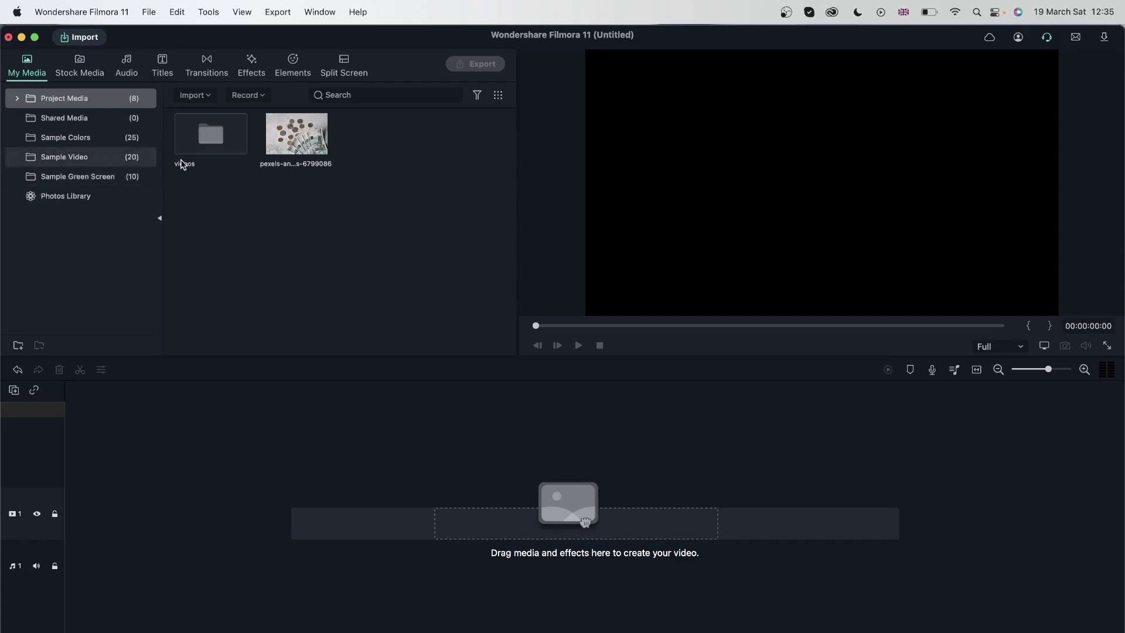
Delete the videos folder and the coins image from the project media.
drag(417, 233, 232, 128)
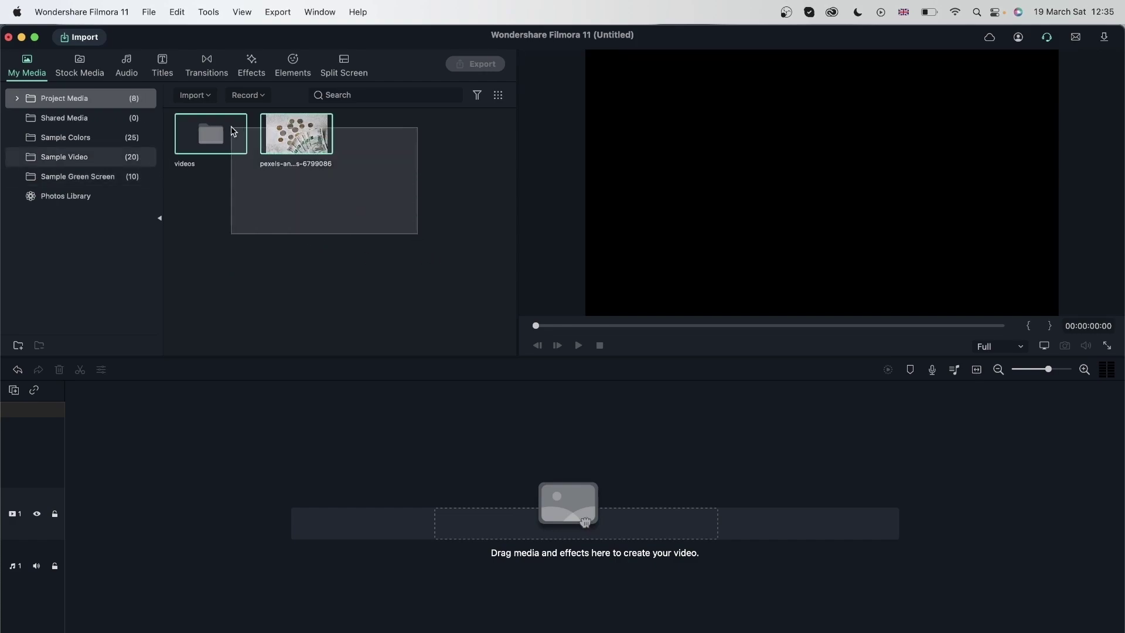
right_click(203, 143)
click(293, 412)
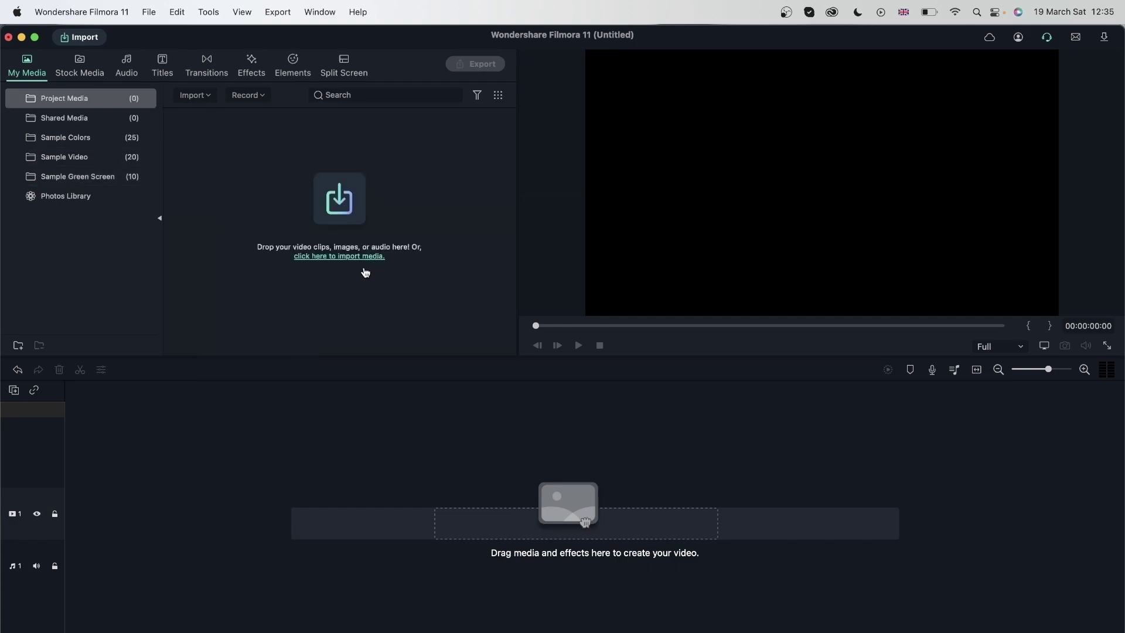
Import all seven files from the videos folder into the project media and clear the selection.
click(368, 258)
drag(529, 429, 455, 264)
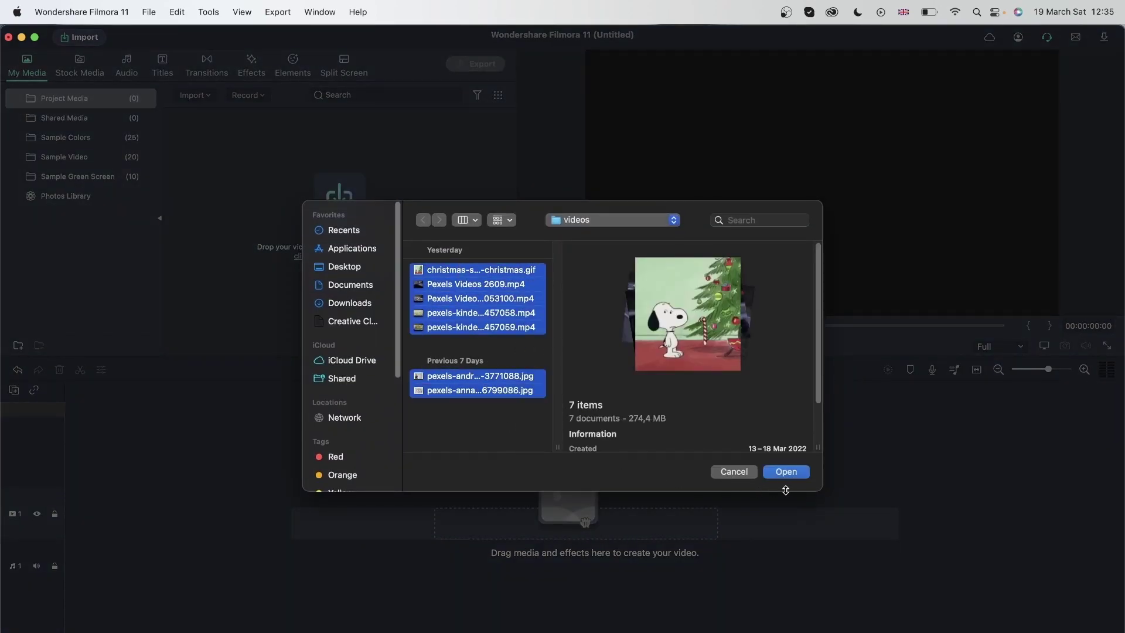
click(795, 474)
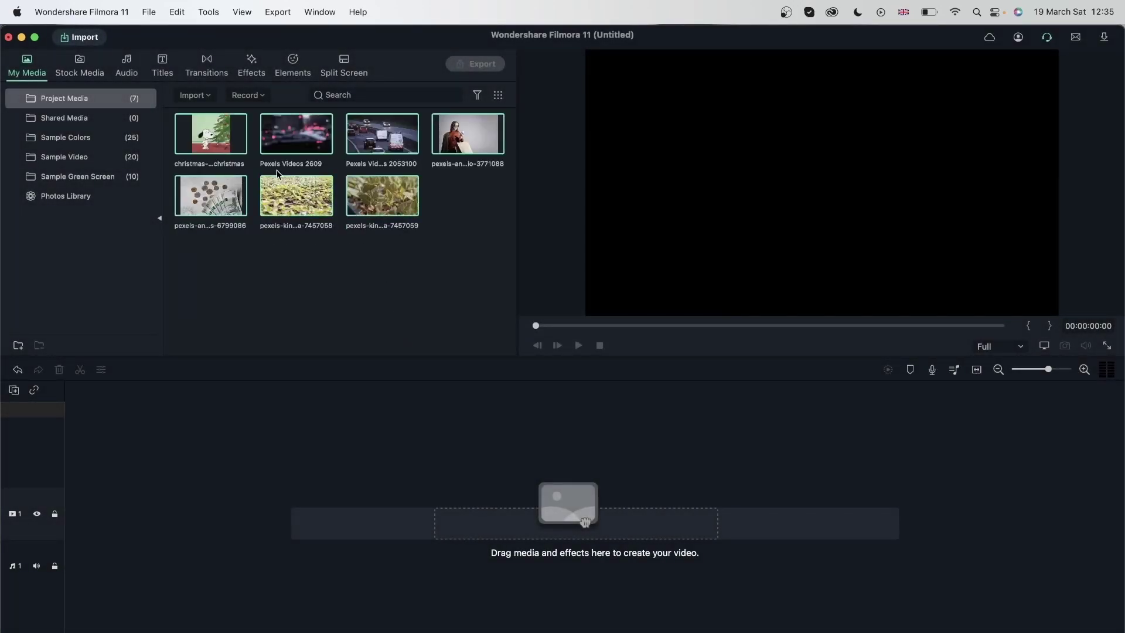
click(286, 301)
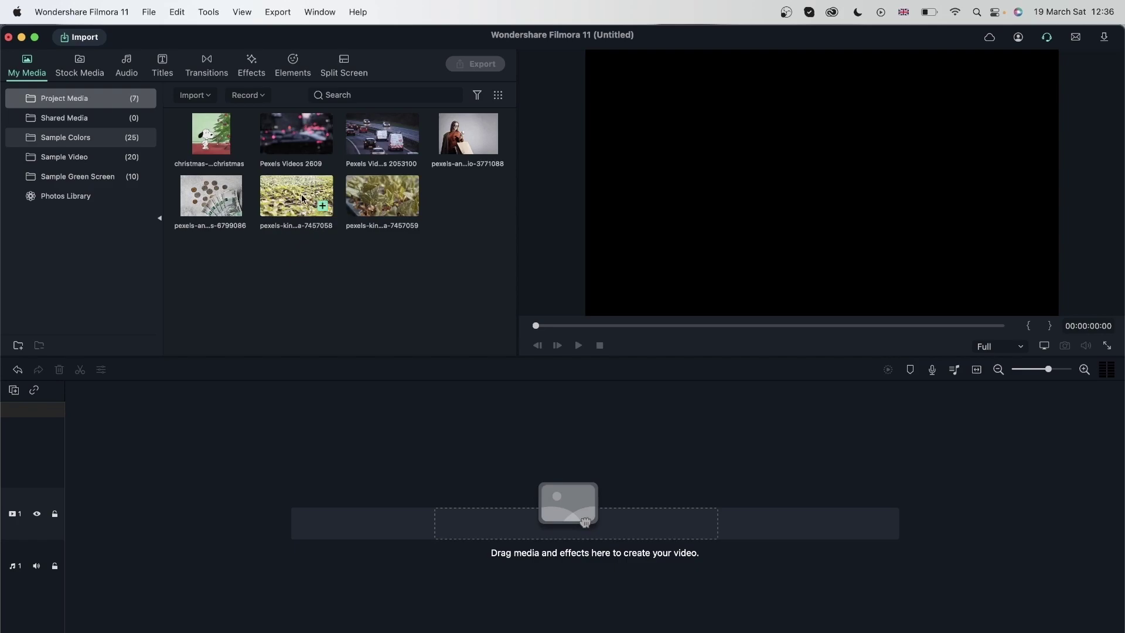
Preview the pexels plant clip 7457059 and the two traffic clips from the project media.
click(387, 205)
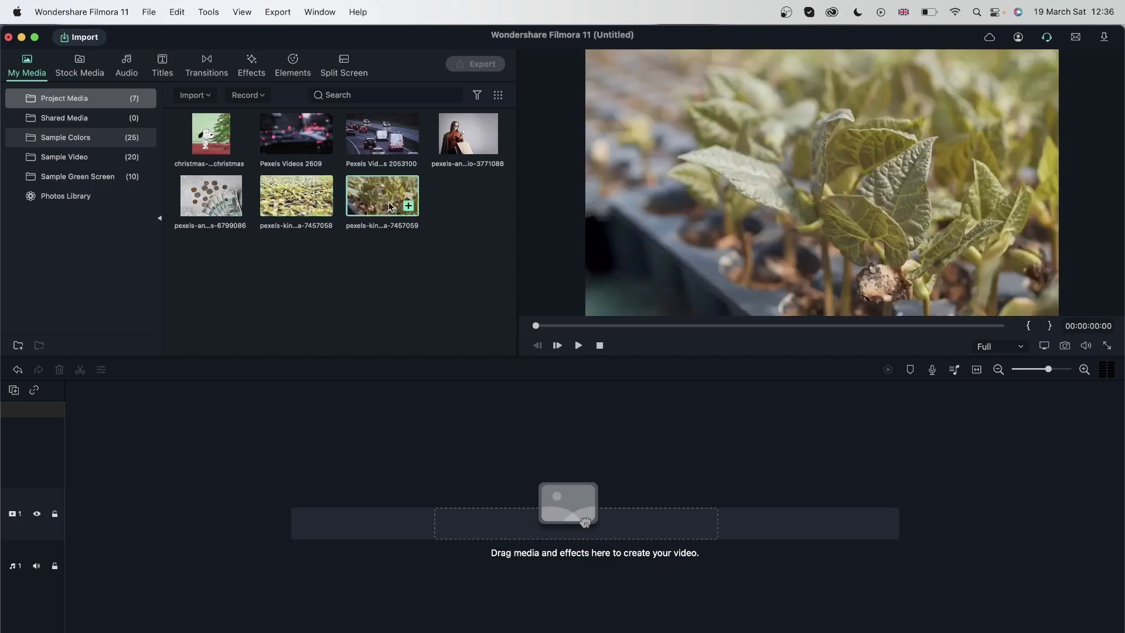
click(364, 142)
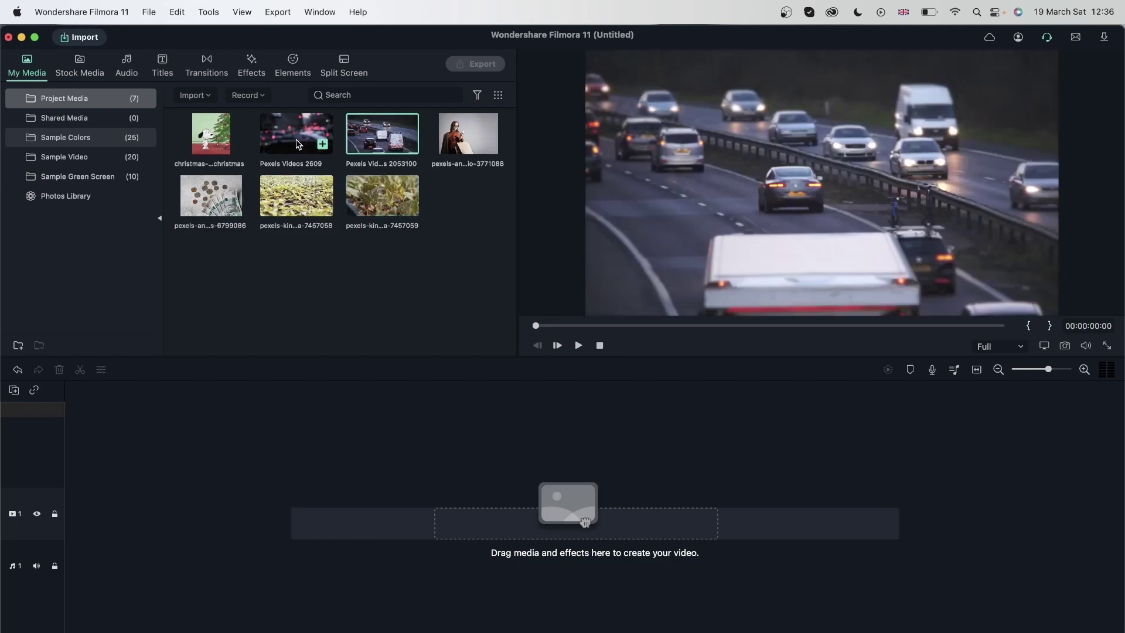
click(298, 143)
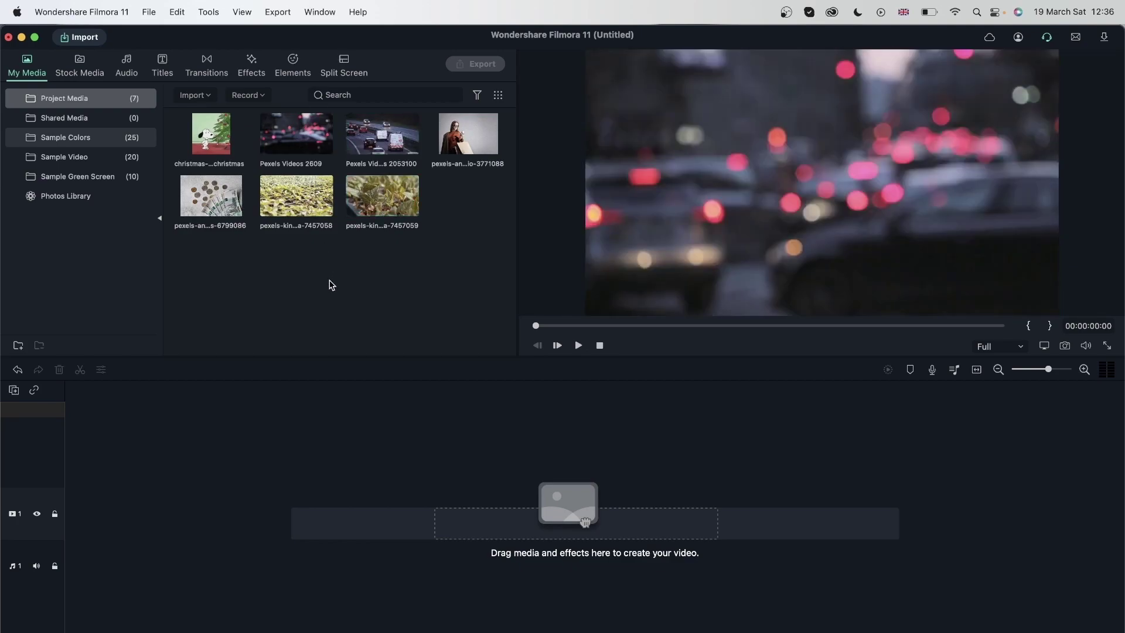
click(326, 260)
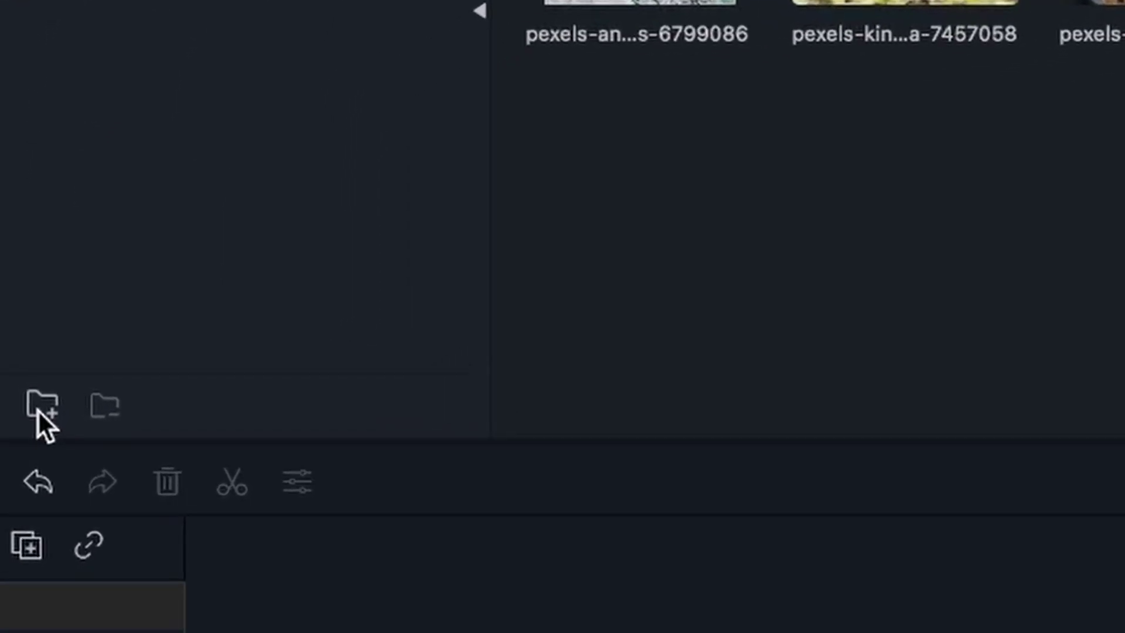
Create a folder named cars in the project media and return to the Project Media level.
click(20, 350)
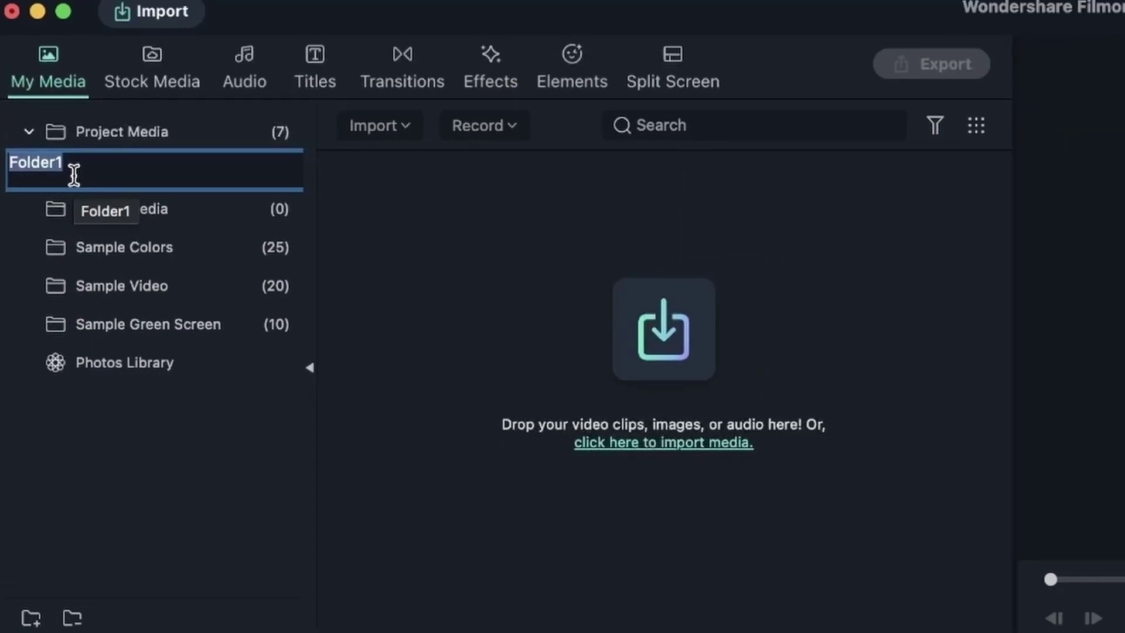
text(cars)
key(Return)
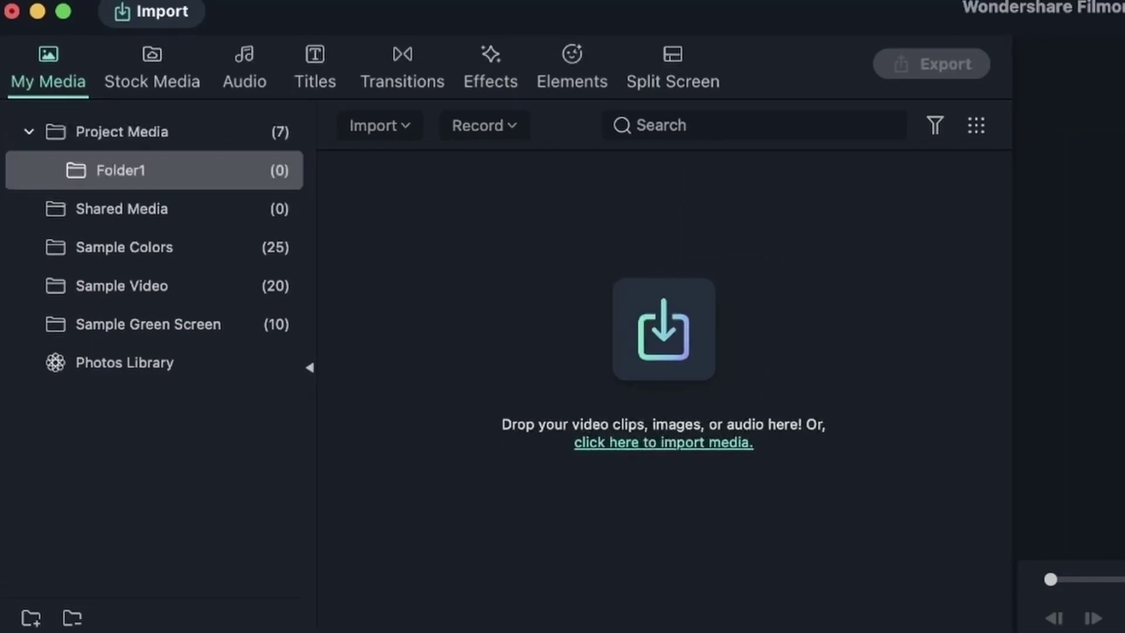
double_click(125, 142)
double_click(126, 142)
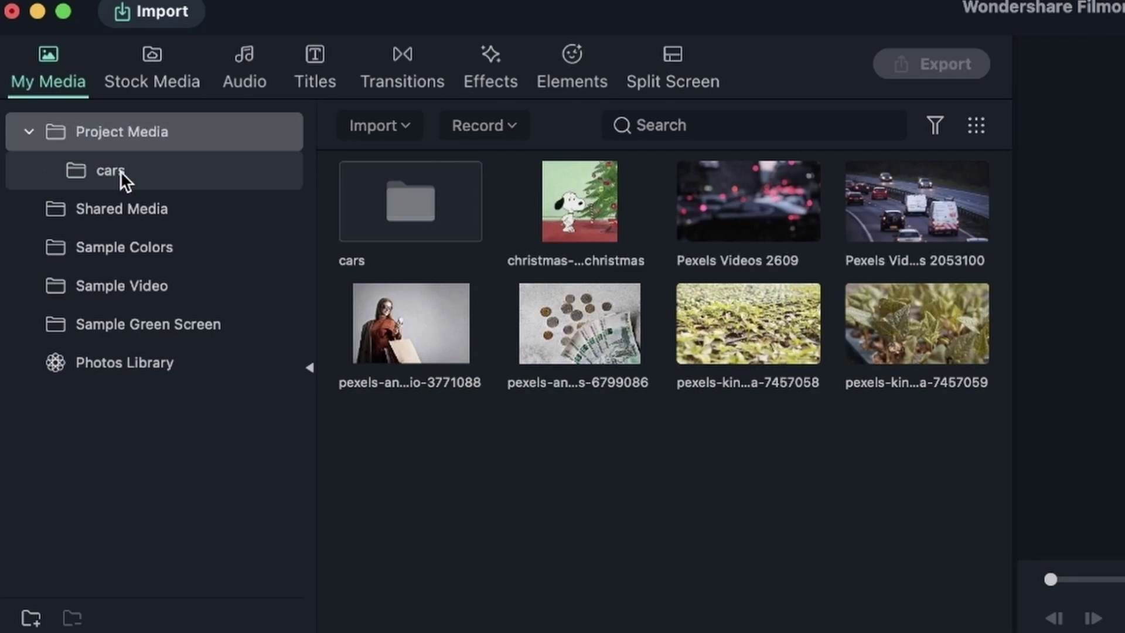
Create a subfolder named cars 2 inside the cars folder.
click(121, 170)
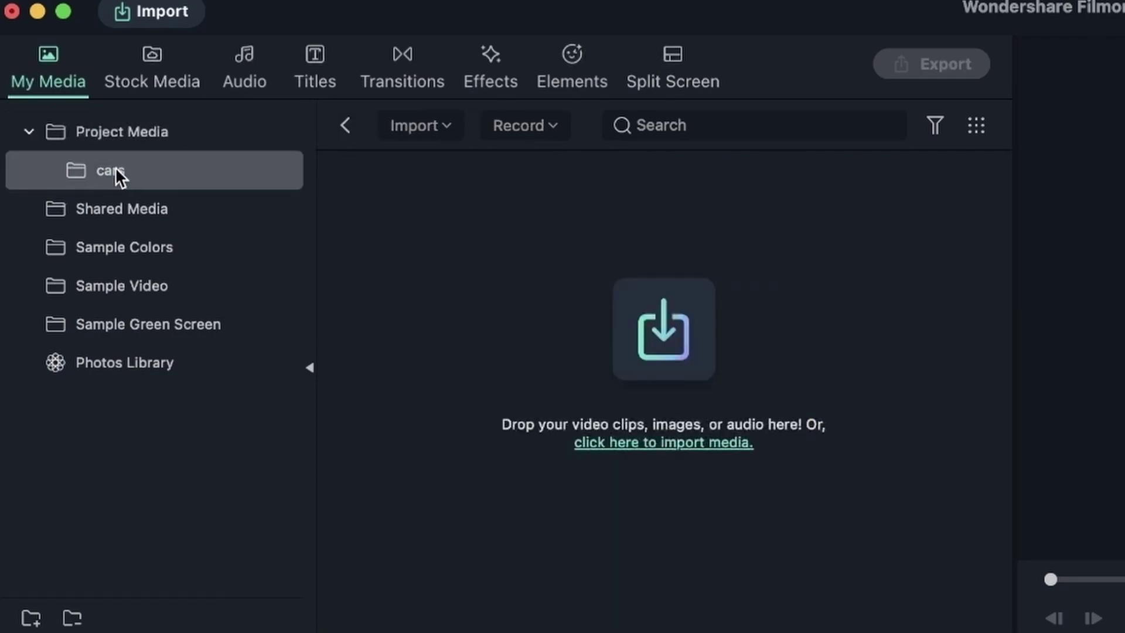
click(32, 618)
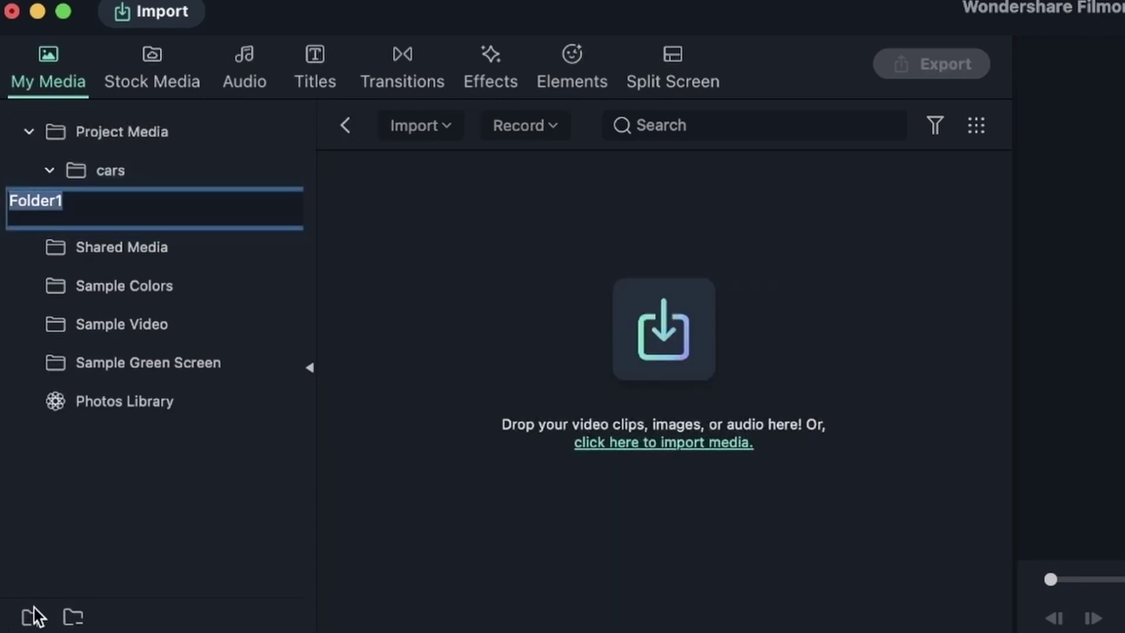
text(car)
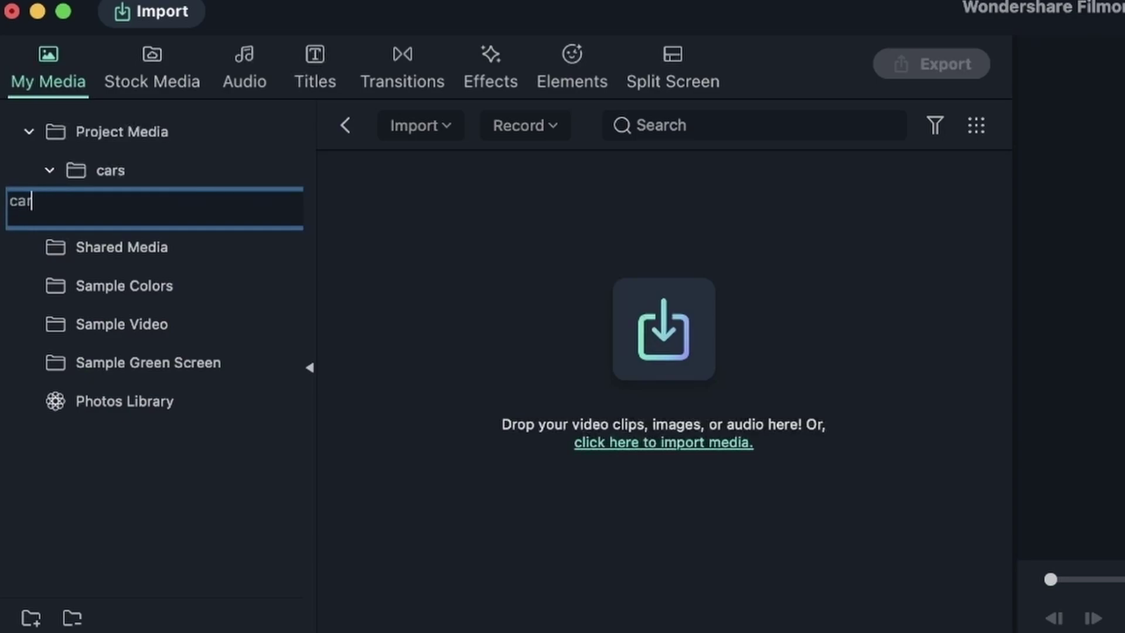
text(s 2)
key(Return)
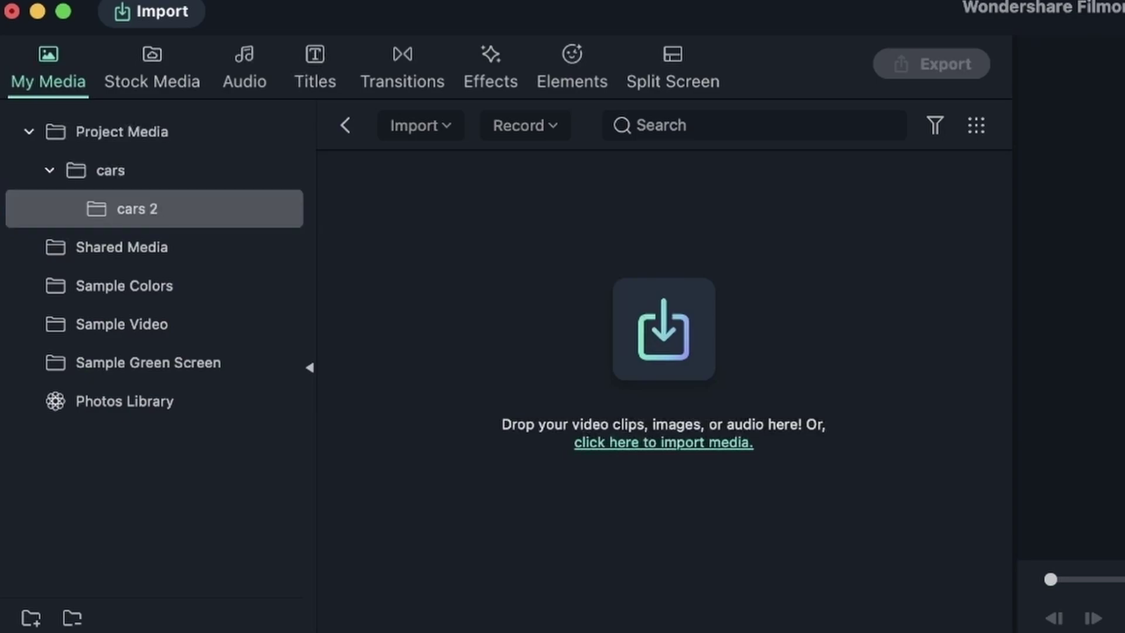
Open the cars folder and collapse and expand its subfolder list.
click(145, 178)
click(54, 171)
click(53, 171)
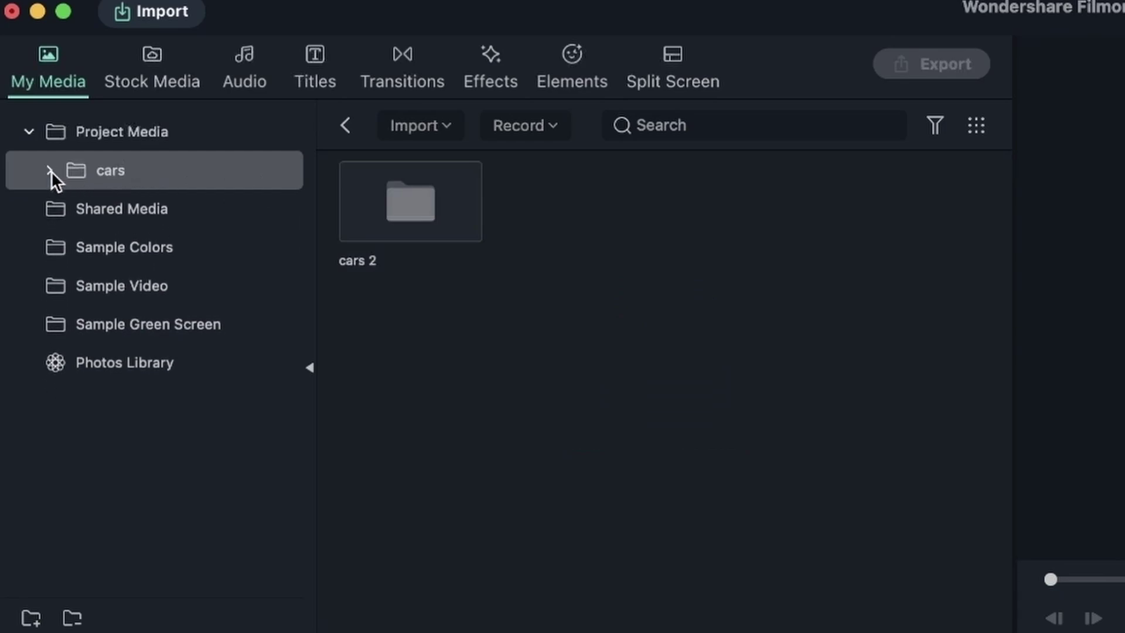
double_click(116, 178)
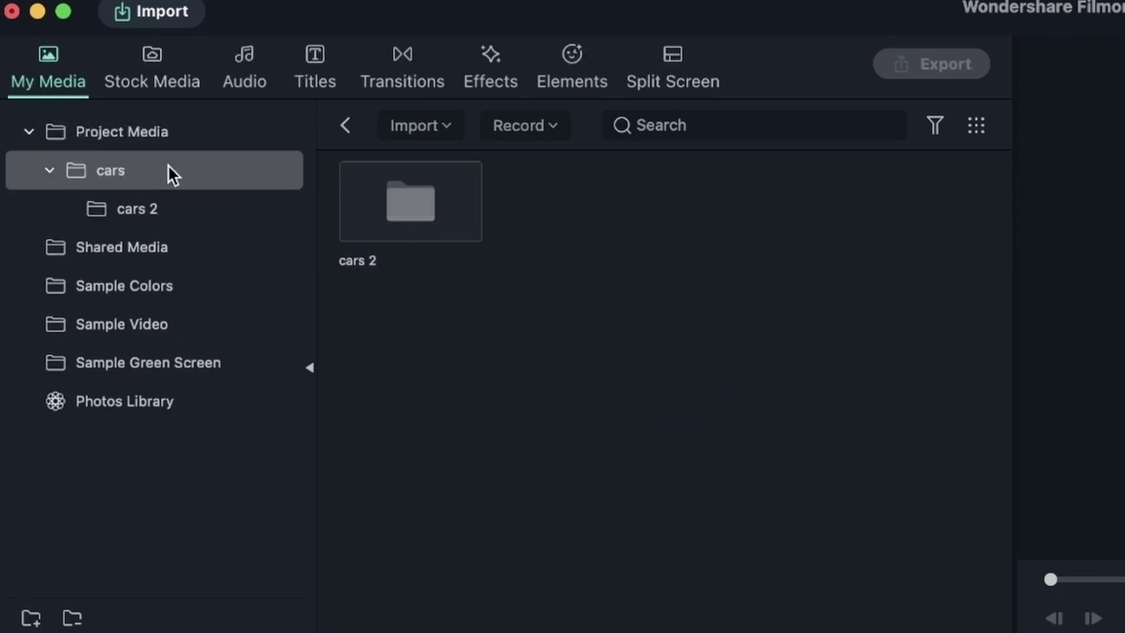
Create a folder named sprouts directly under Project Media.
click(114, 132)
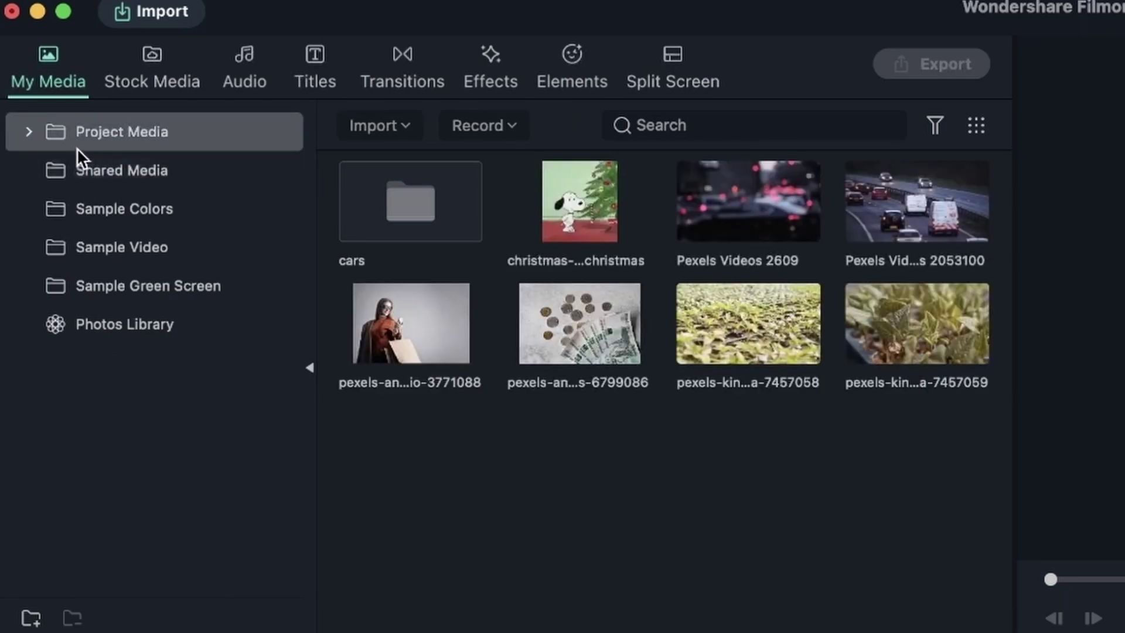
click(31, 618)
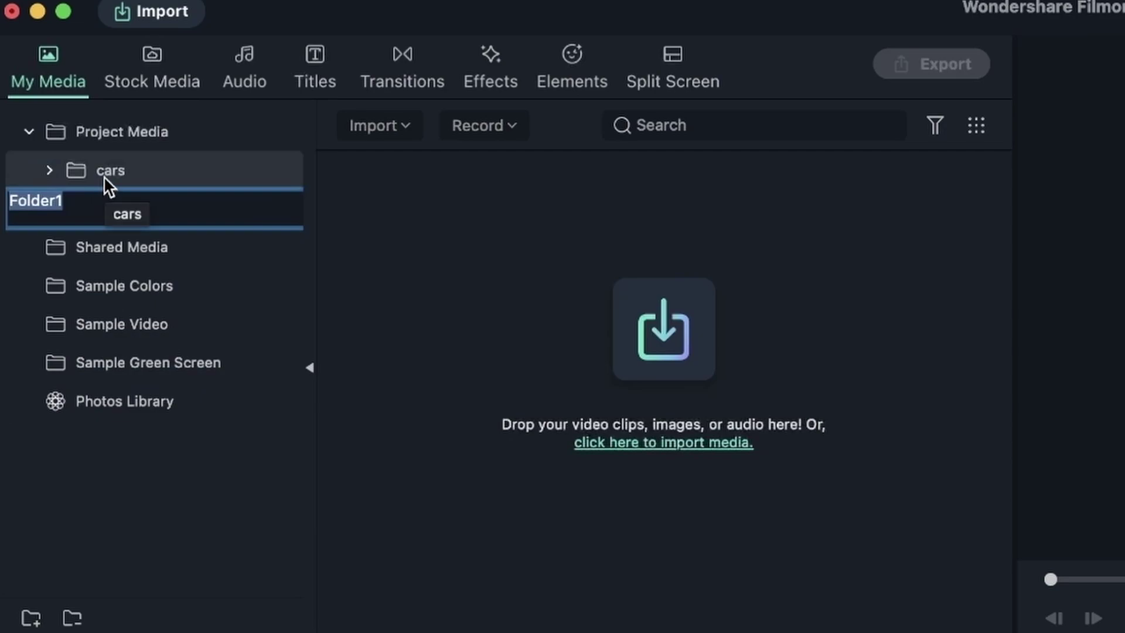
text(sprouts)
key(Return)
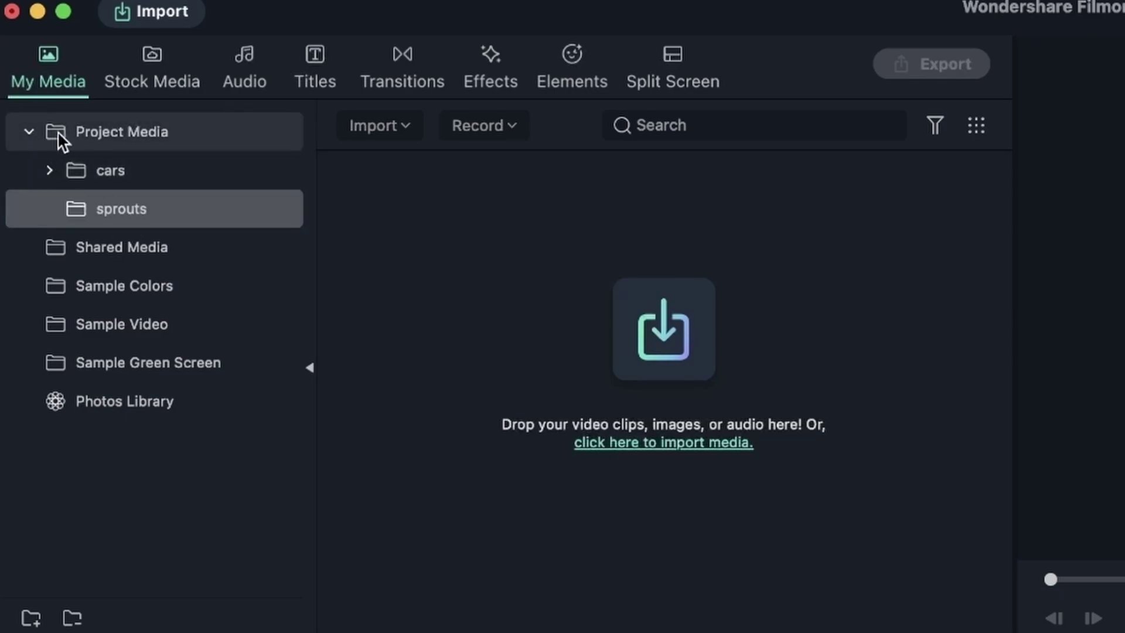
Create a folder named shopping directly under Project Media.
click(35, 138)
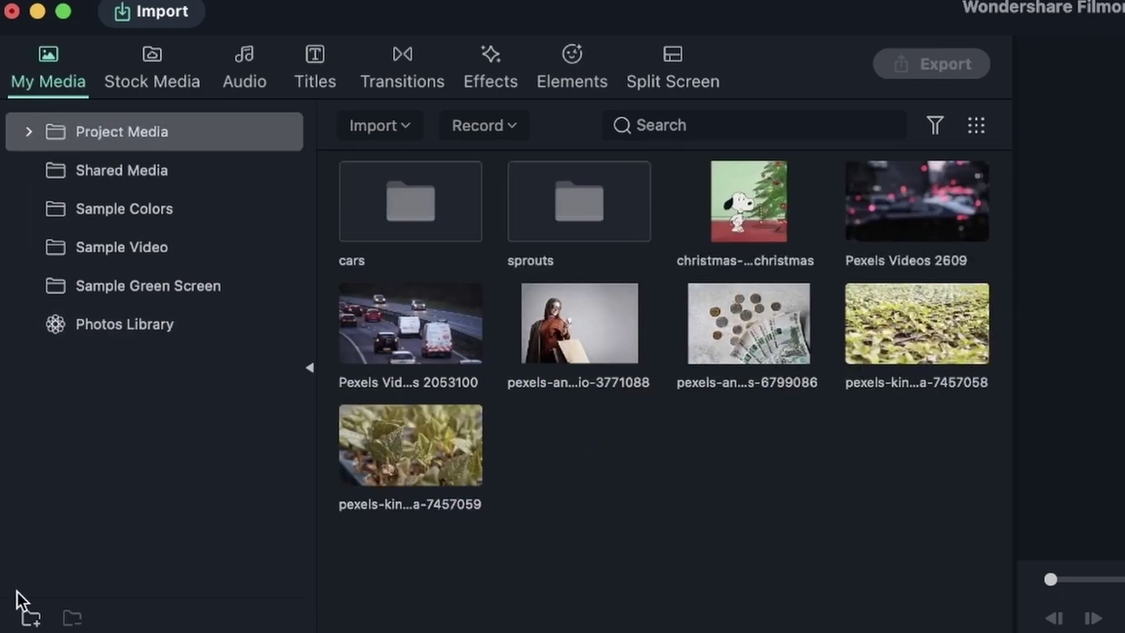
click(32, 616)
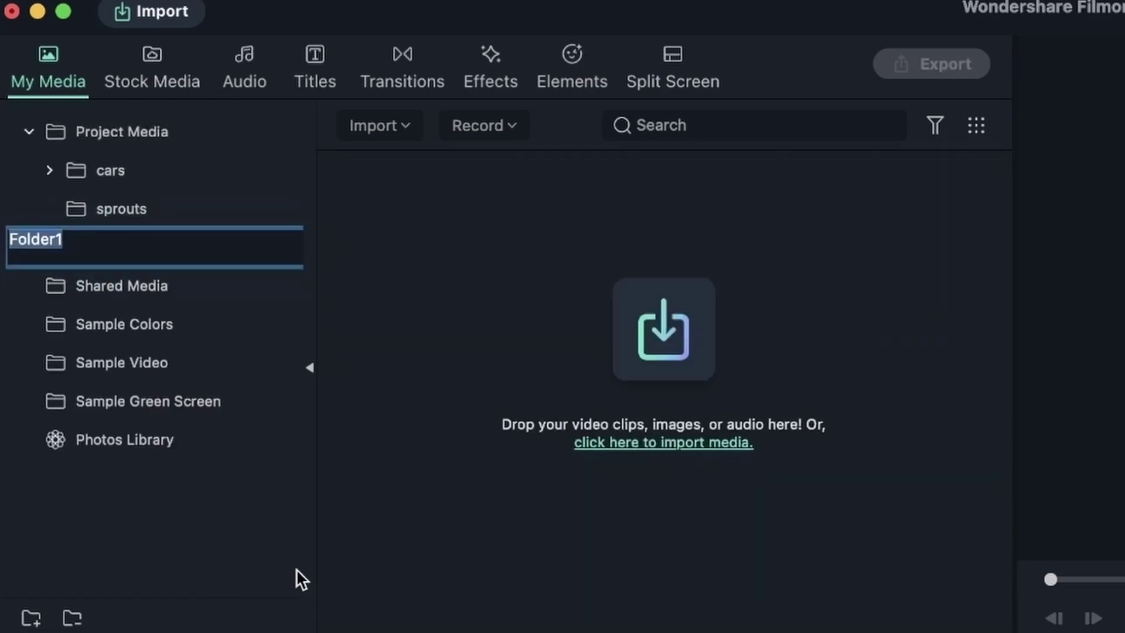
text(shopping)
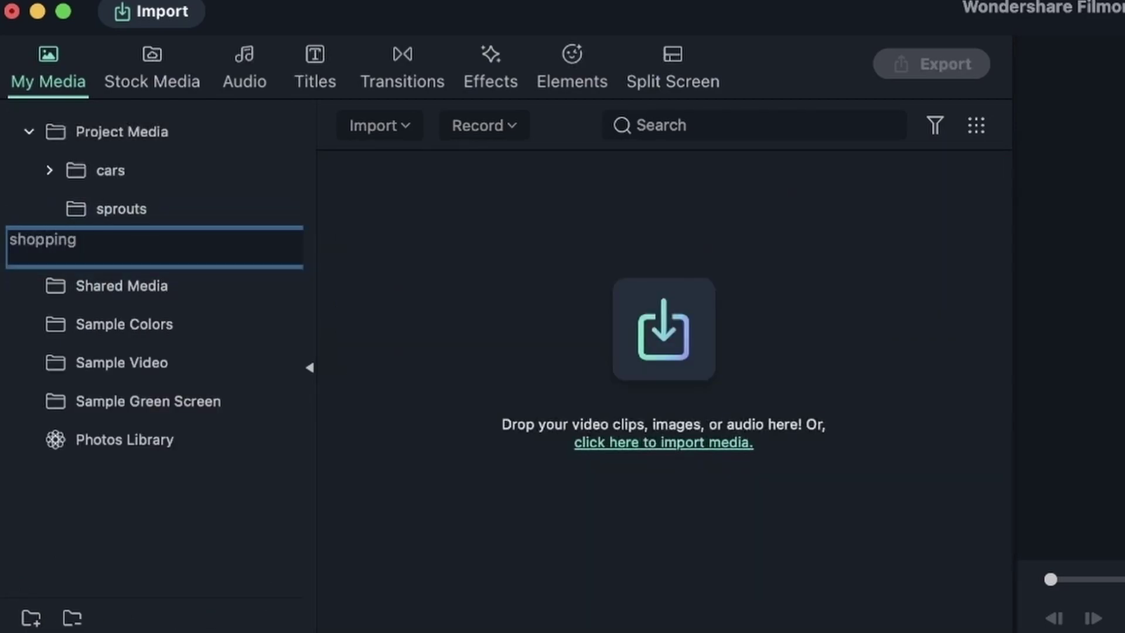
key(Return)
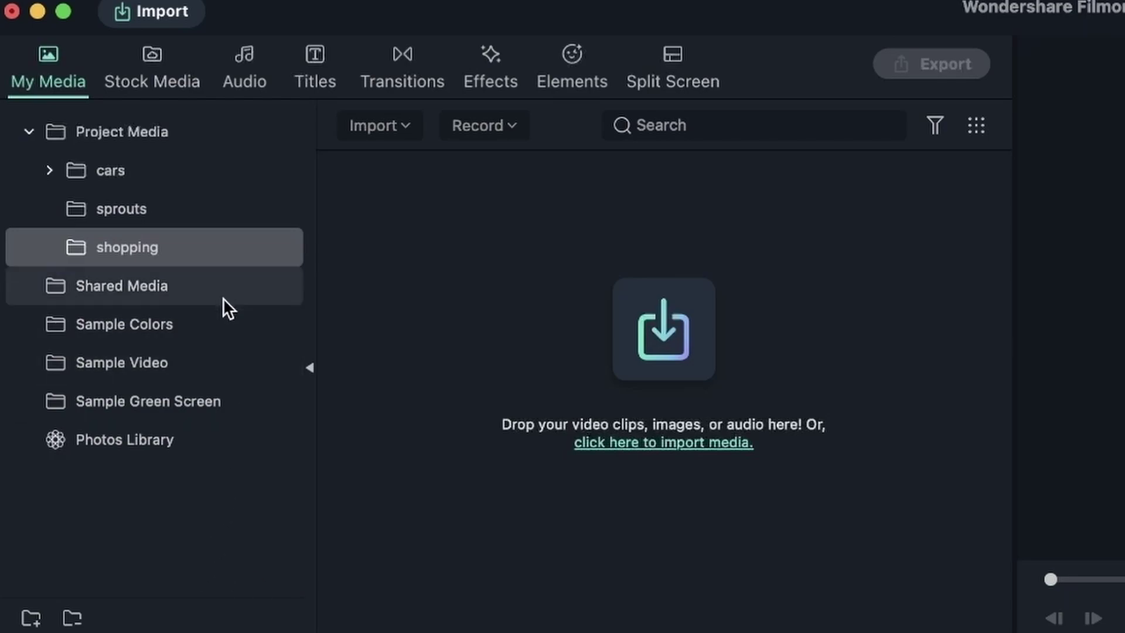
Examine the new folder structure by expanding cars, viewing sprouts and shopping, and collapsing and expanding Project Media.
click(50, 170)
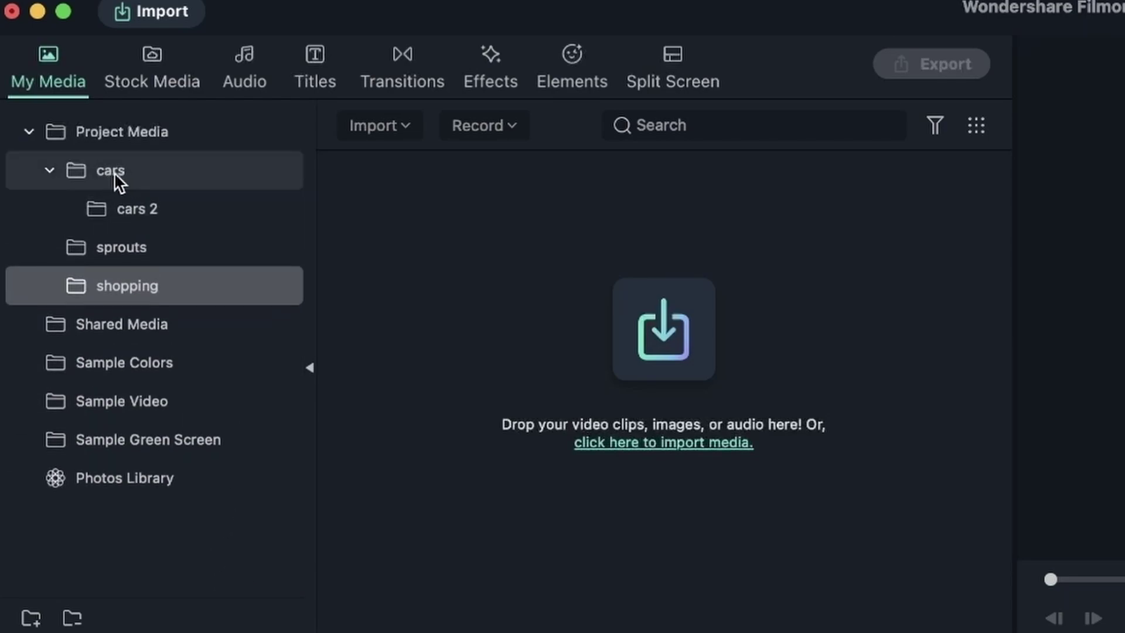
click(132, 245)
click(132, 282)
click(132, 251)
click(132, 287)
click(121, 132)
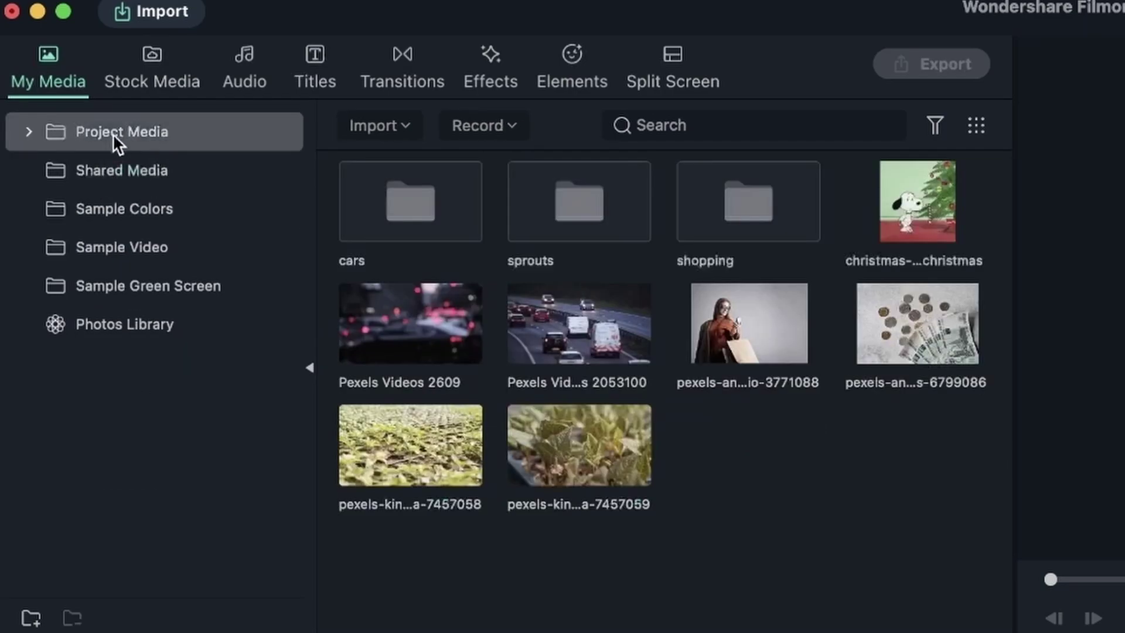
click(31, 132)
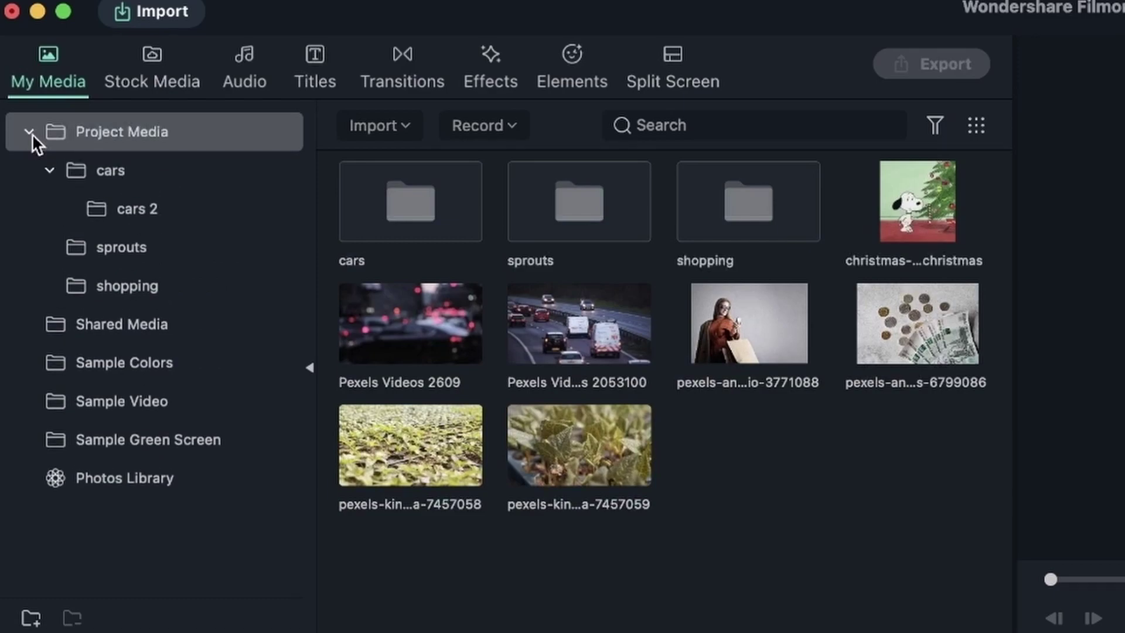
click(31, 134)
click(29, 132)
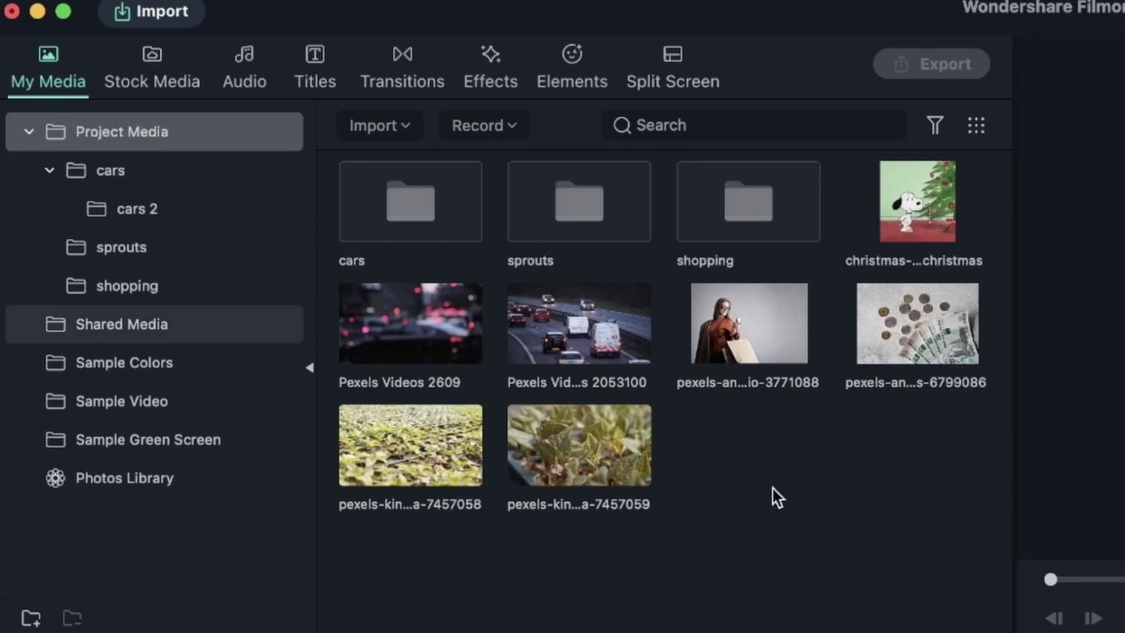
Import pexels-kindel-media-7457059.mp4 from the videos folder into the sprouts folder.
click(174, 171)
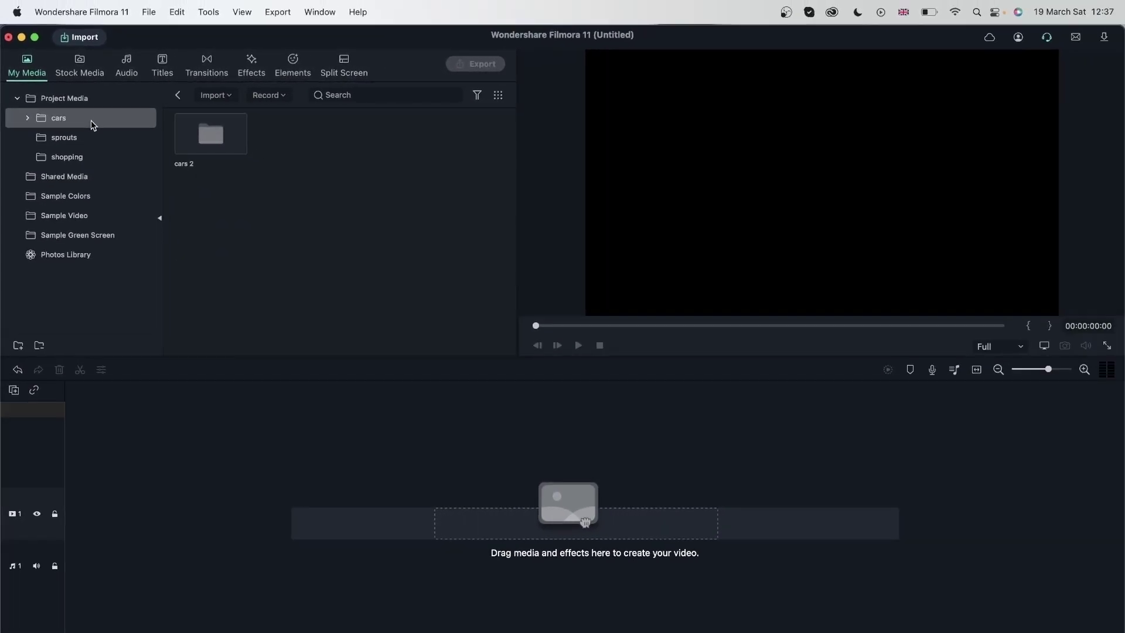
click(94, 137)
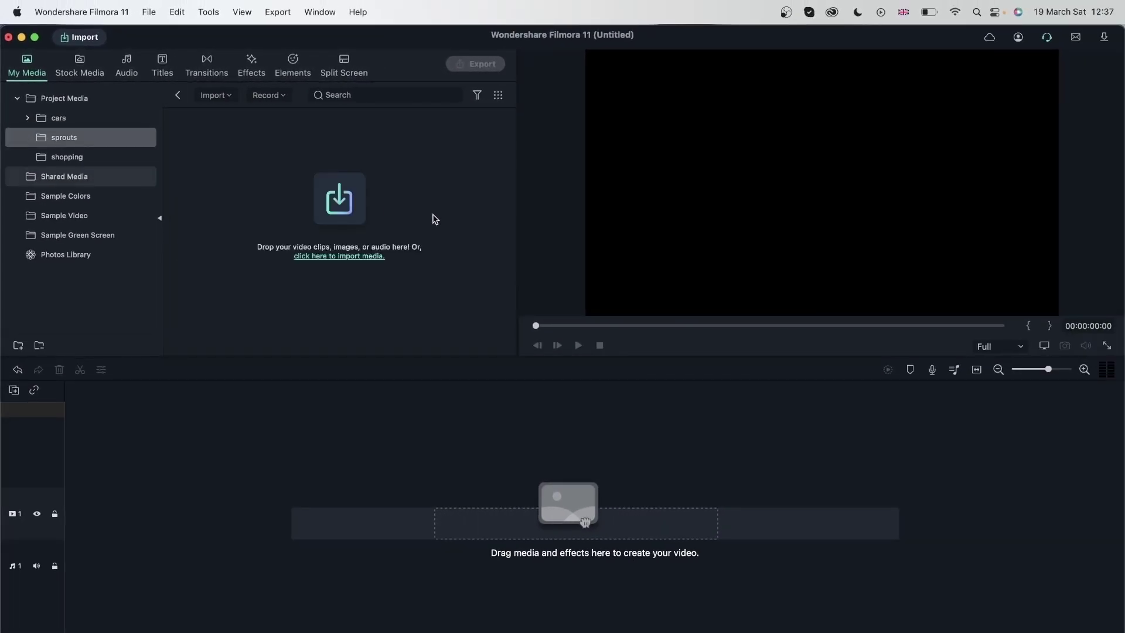
click(340, 199)
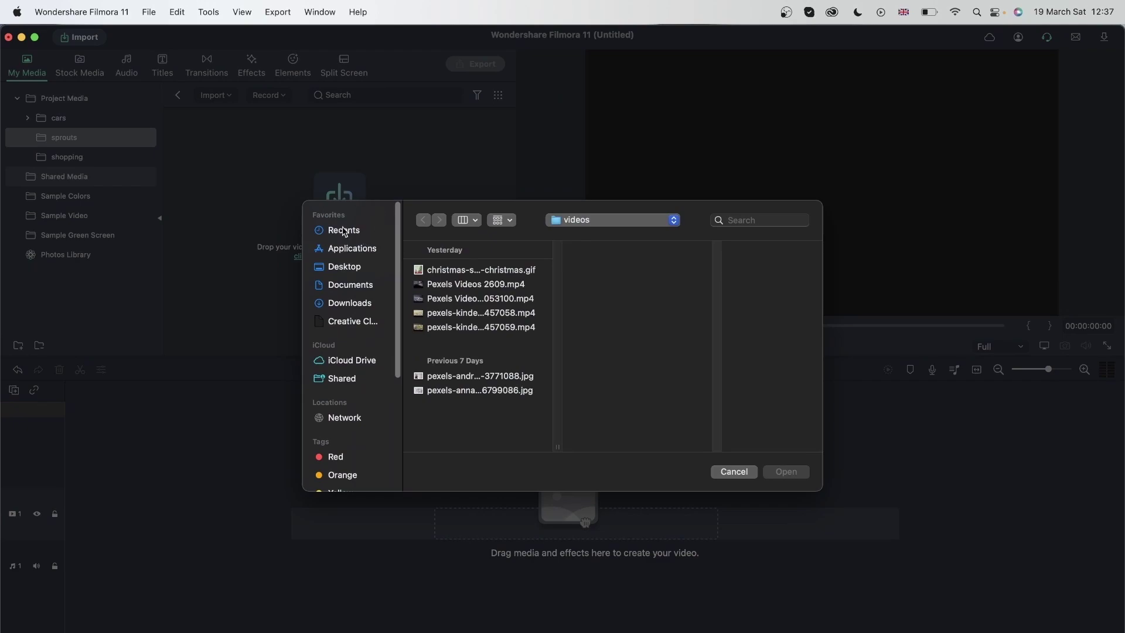
click(504, 328)
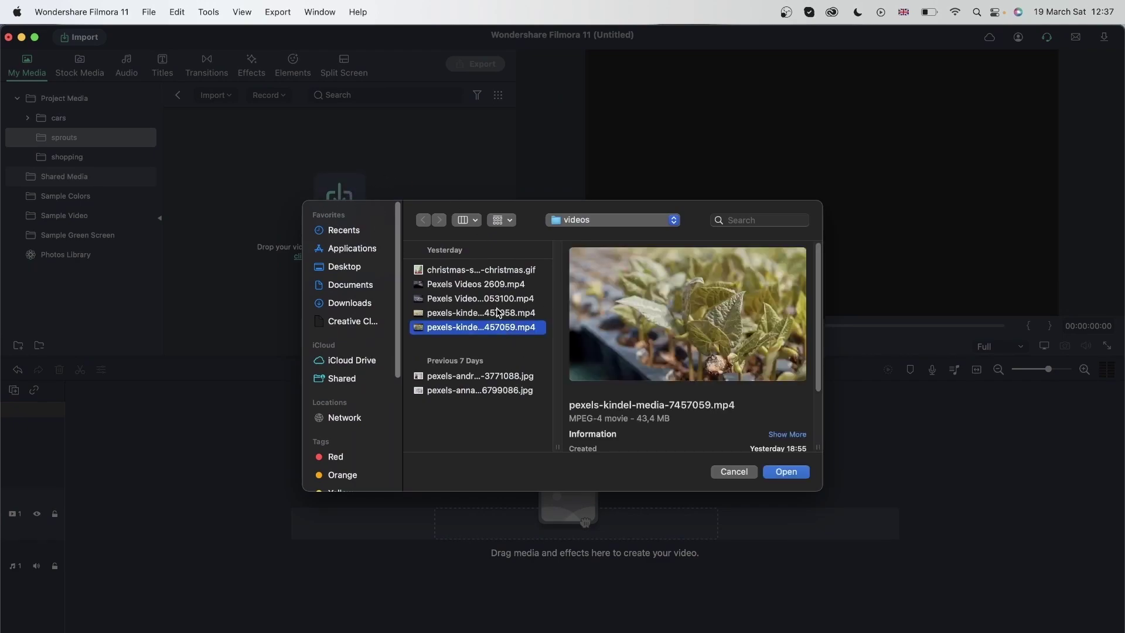
shift+click(496, 312)
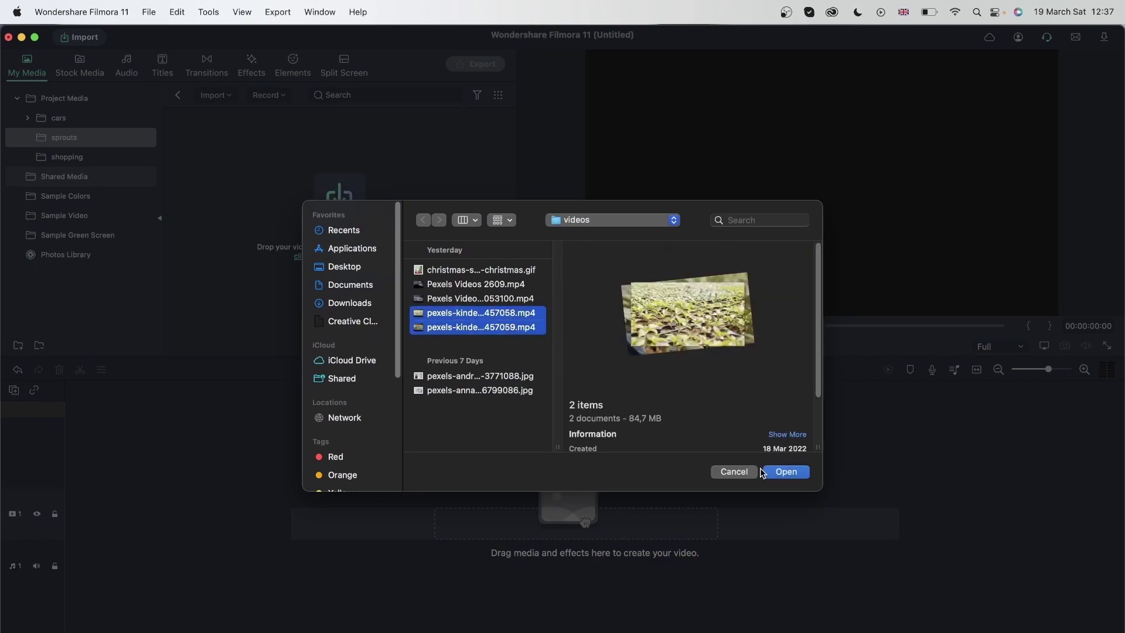
click(508, 331)
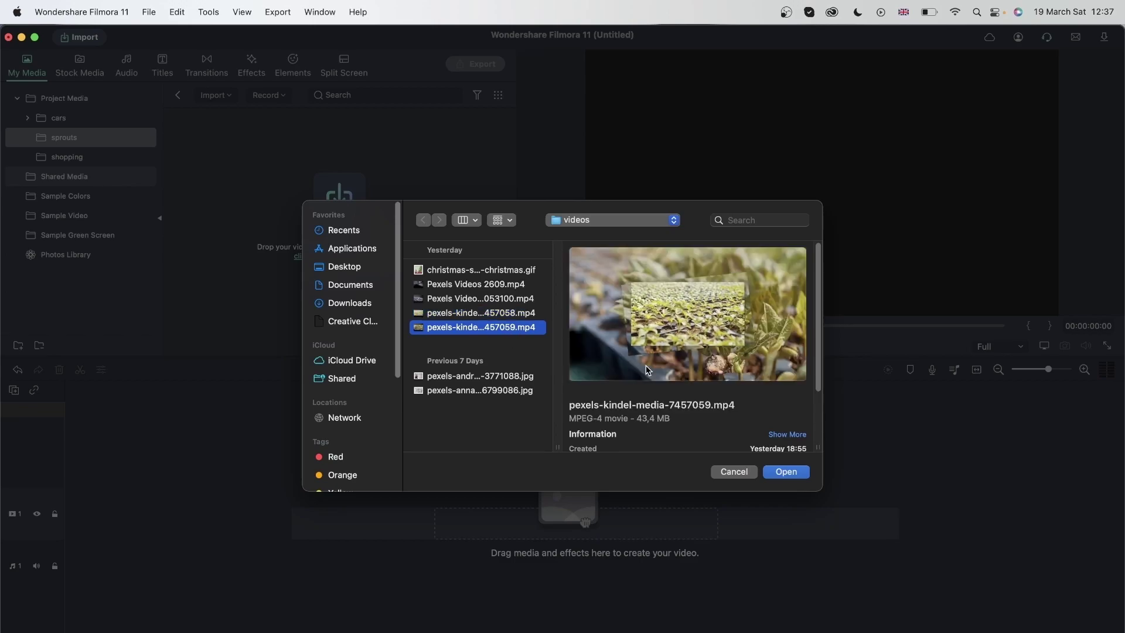
click(785, 471)
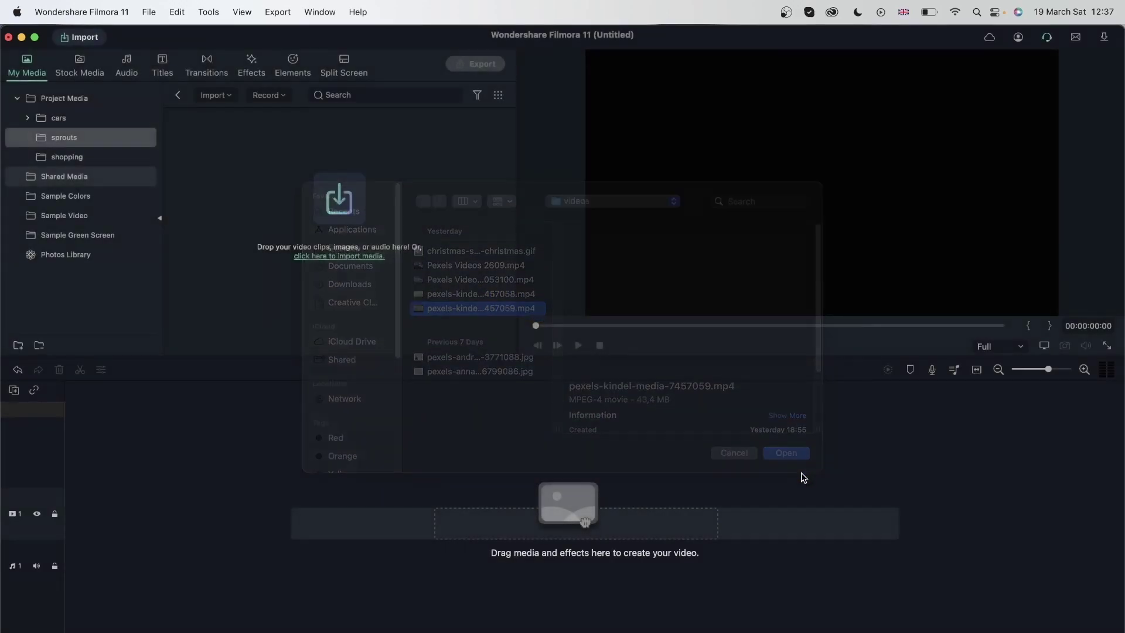
Move the pexels plant clip 7457058 from Project Media into the sprouts folder and open that folder.
click(65, 98)
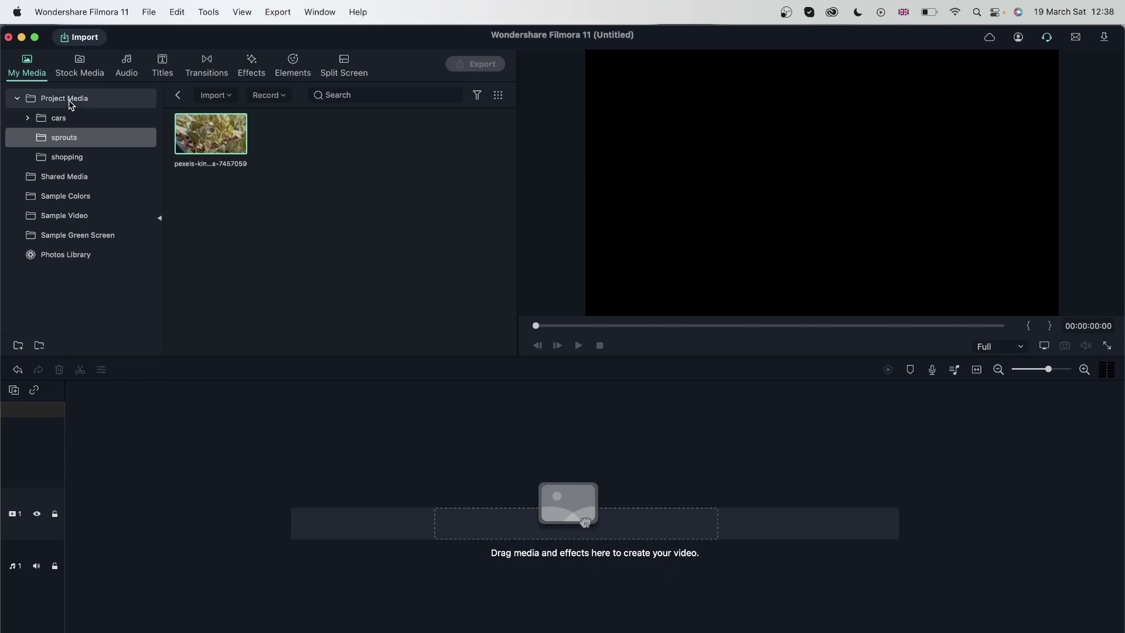
click(17, 97)
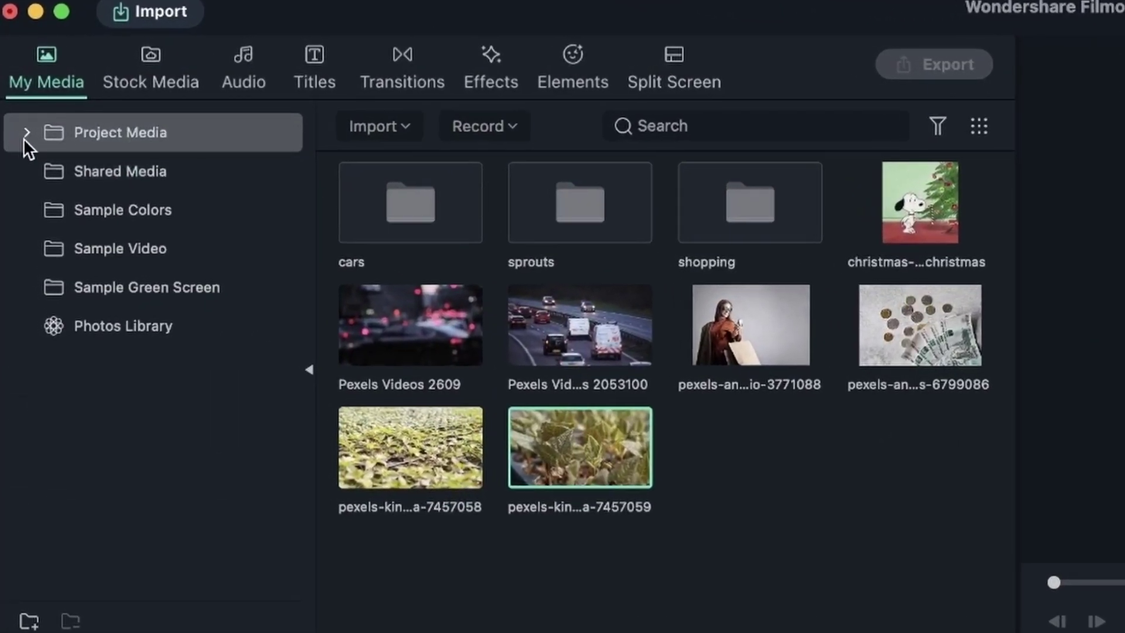
click(24, 135)
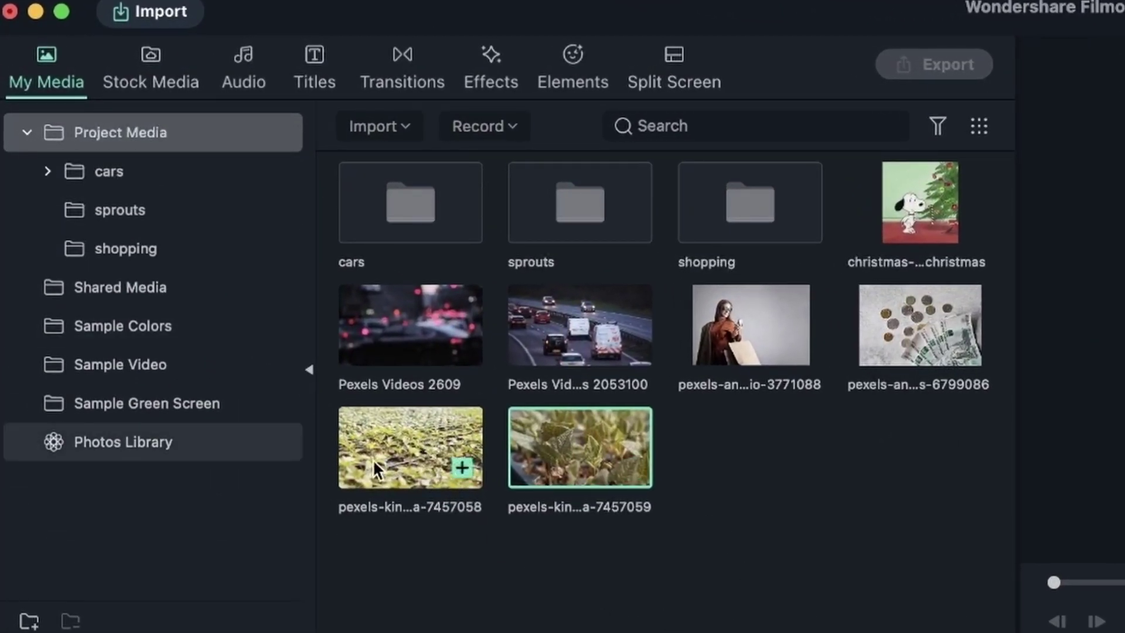
drag(398, 455, 119, 206)
click(121, 209)
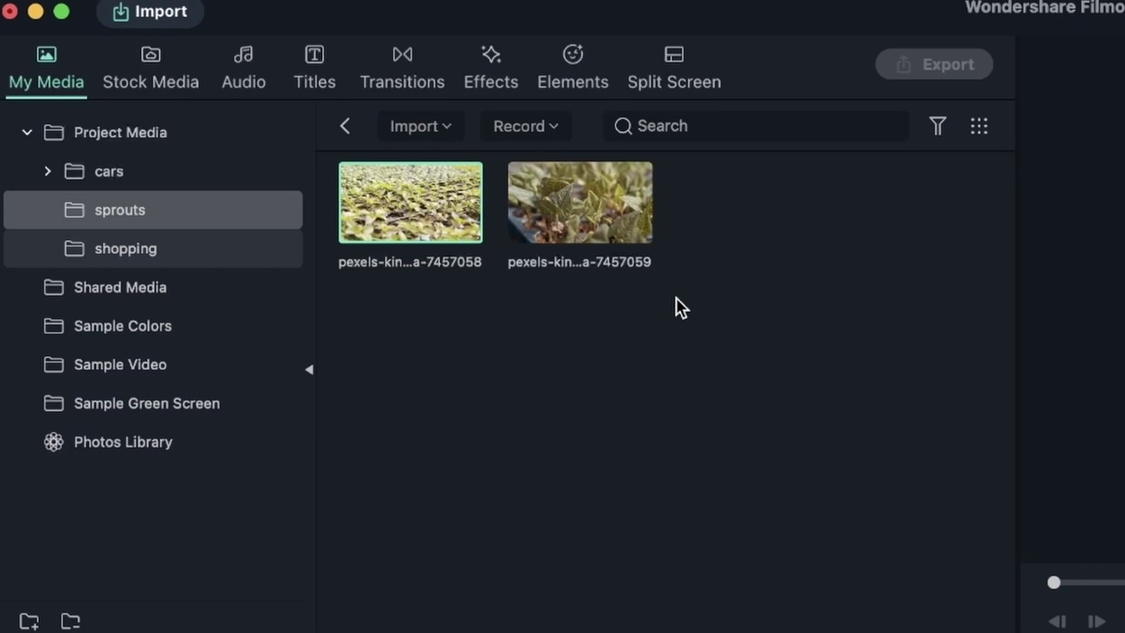
Move both Pexels traffic videos, 2609 and 2053100, from Project Media into the cars folder.
double_click(124, 146)
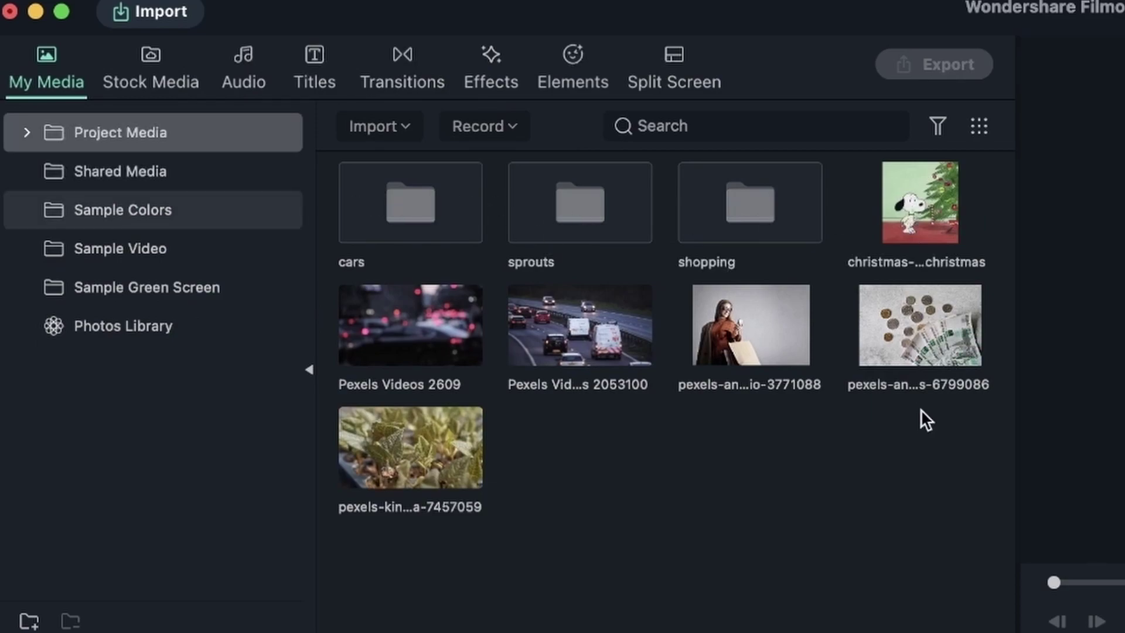
click(610, 319)
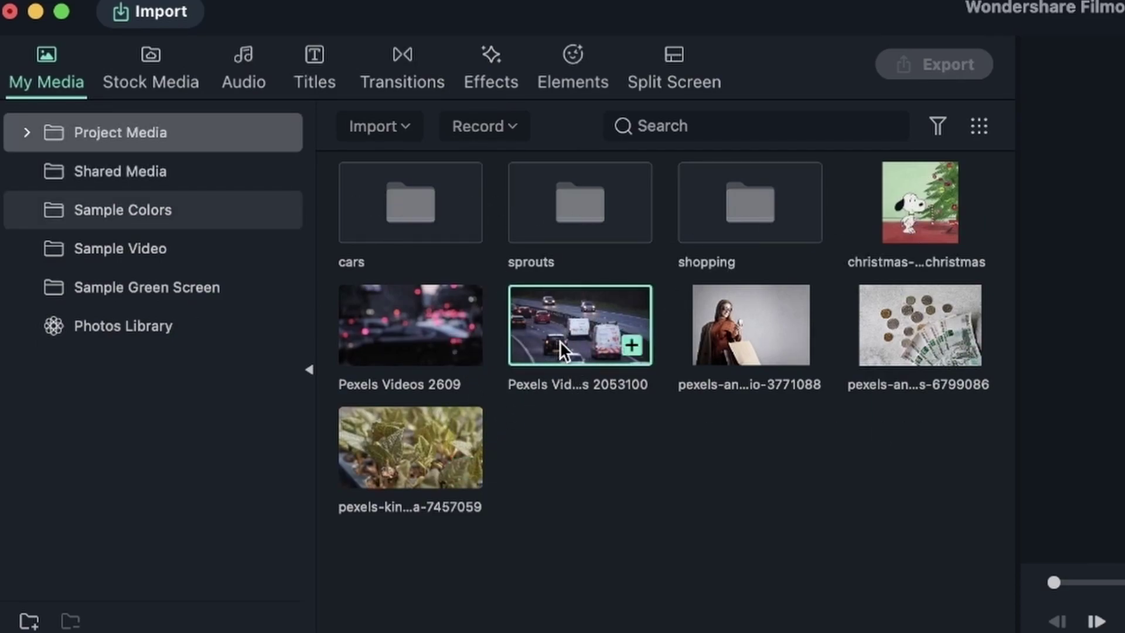
super+click(414, 310)
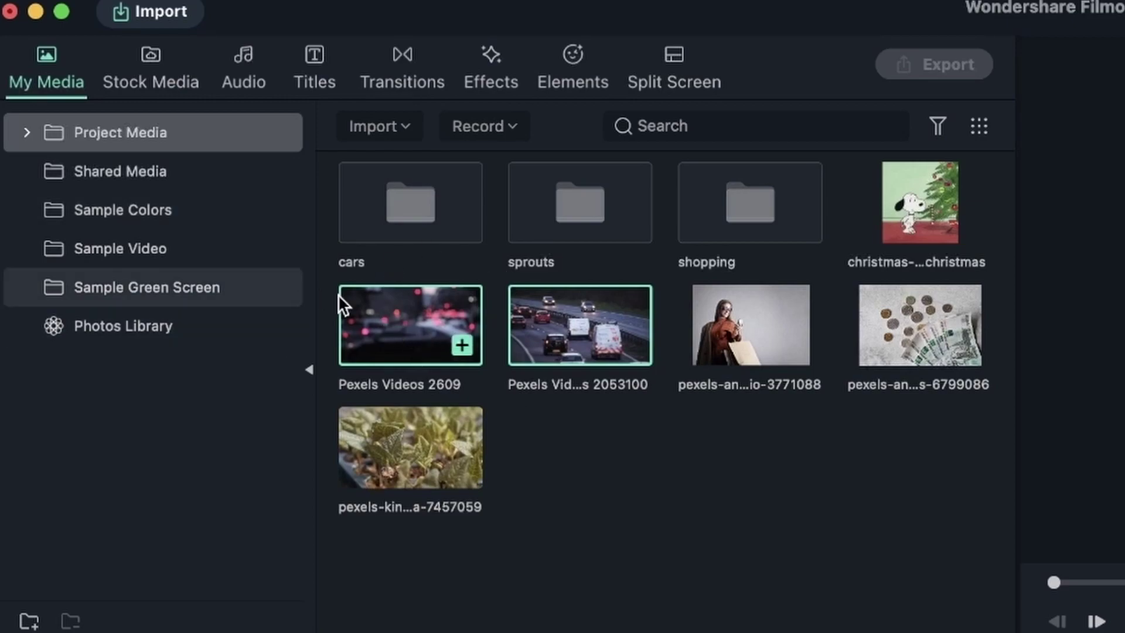
click(27, 134)
drag(431, 344, 129, 170)
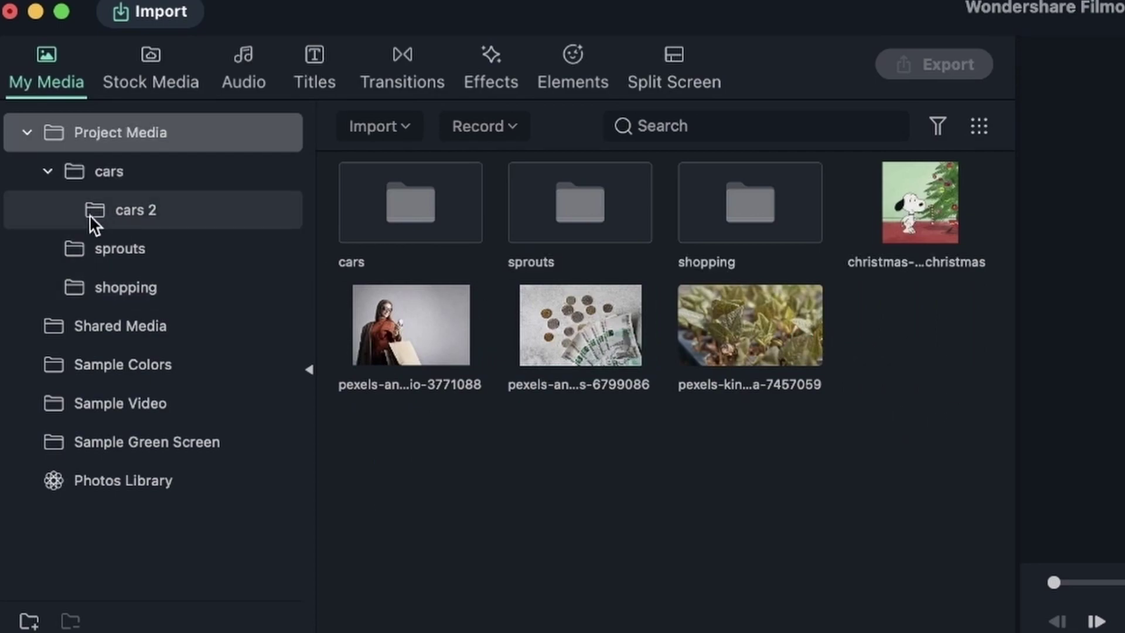
Rename the cars 2 subfolder inside the cars folder to GIF.
click(160, 211)
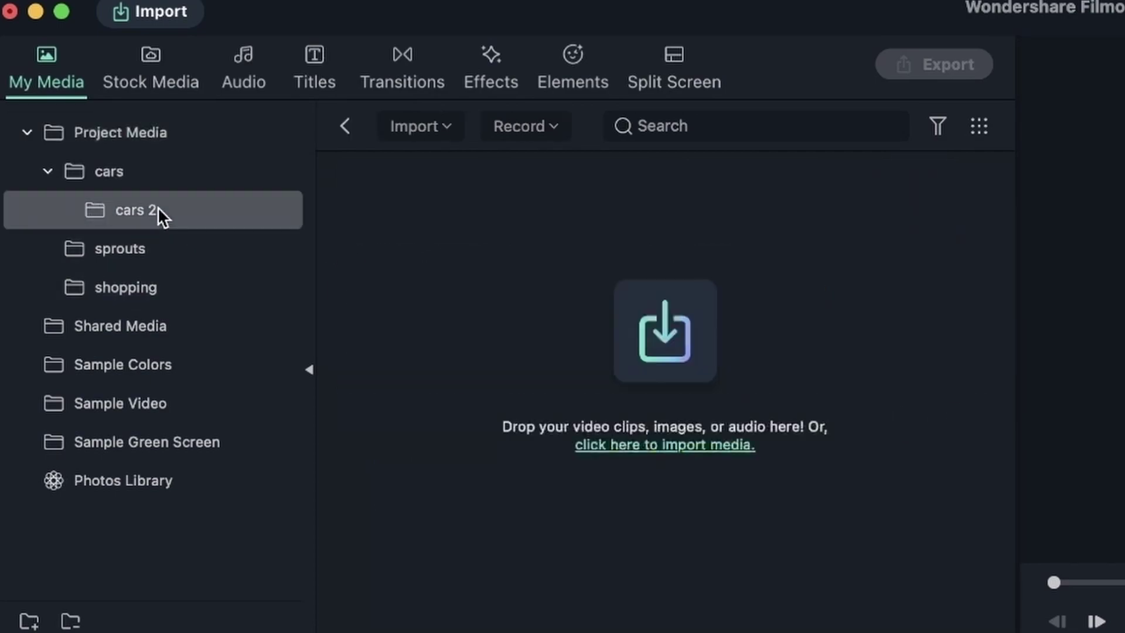
right_click(141, 212)
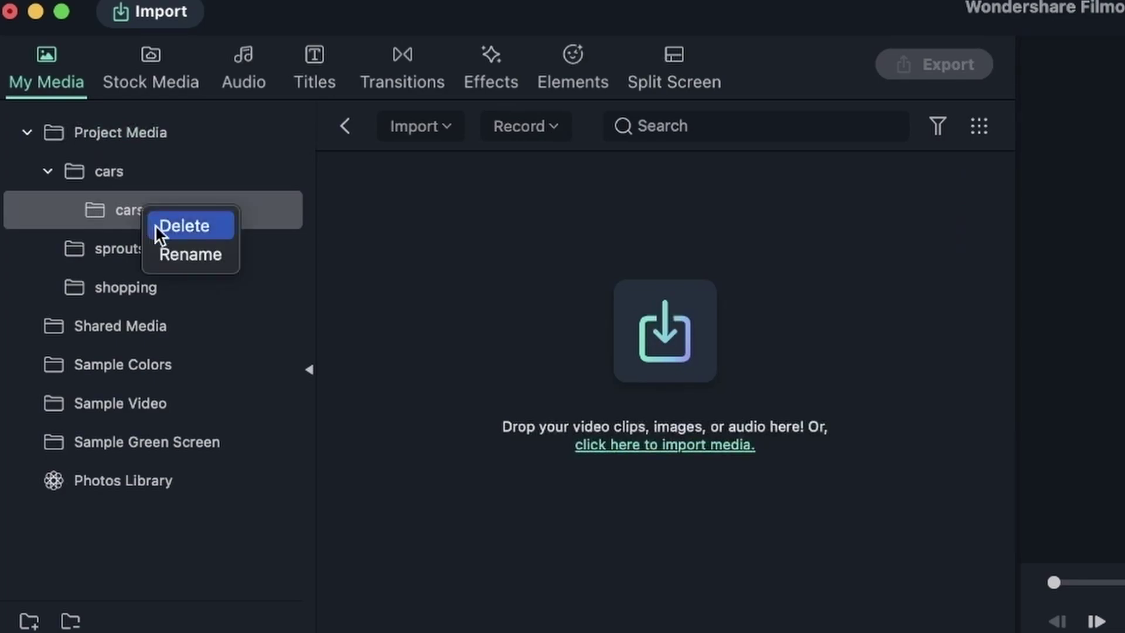
click(174, 252)
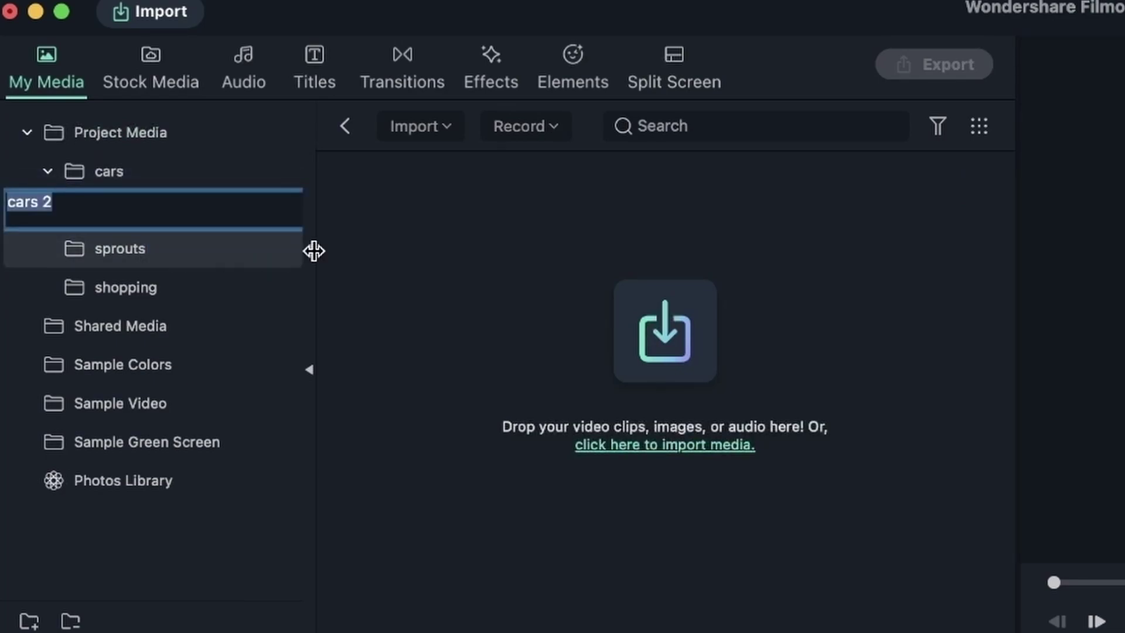
text(G)
key(BackSpace)
text(GIF)
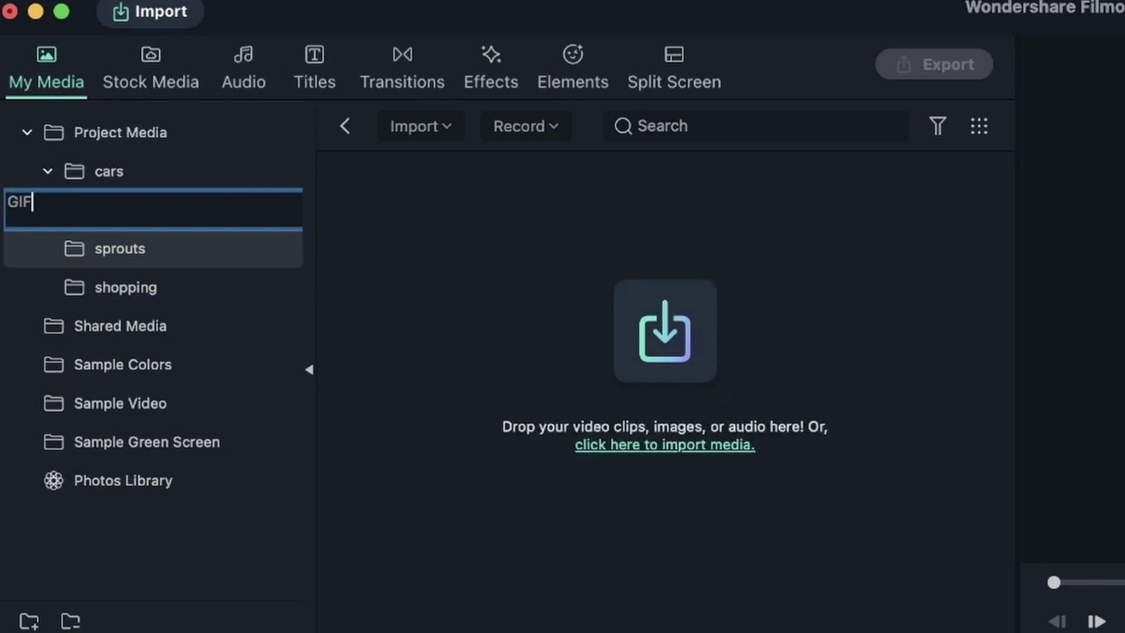
key(Return)
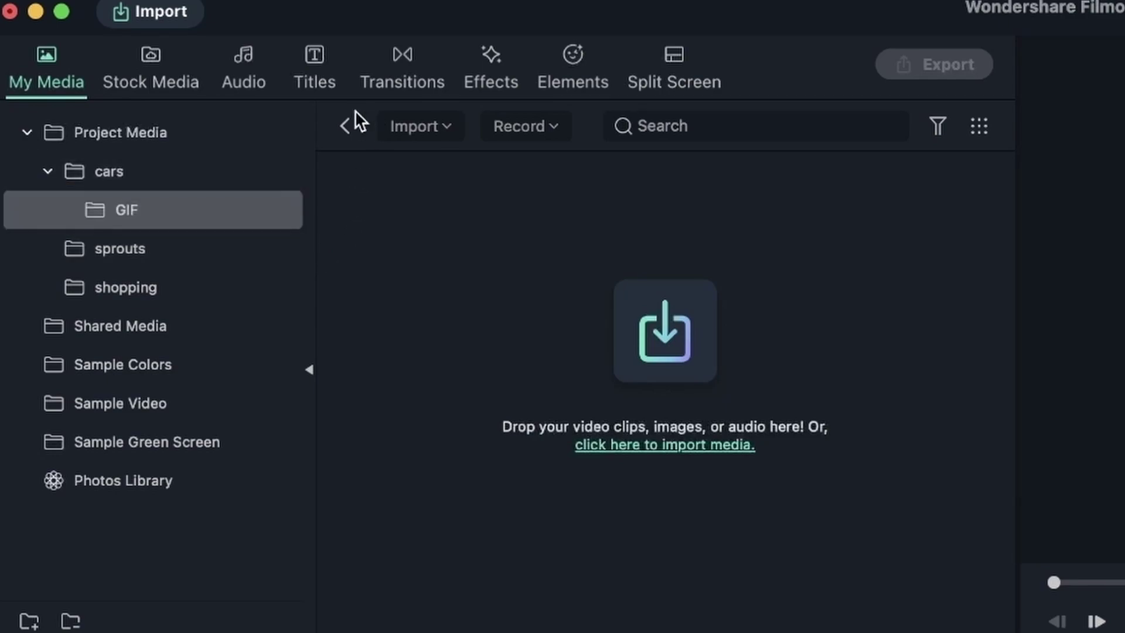
Move the christmas animation from Project Media into the GIF subfolder of cars.
double_click(234, 134)
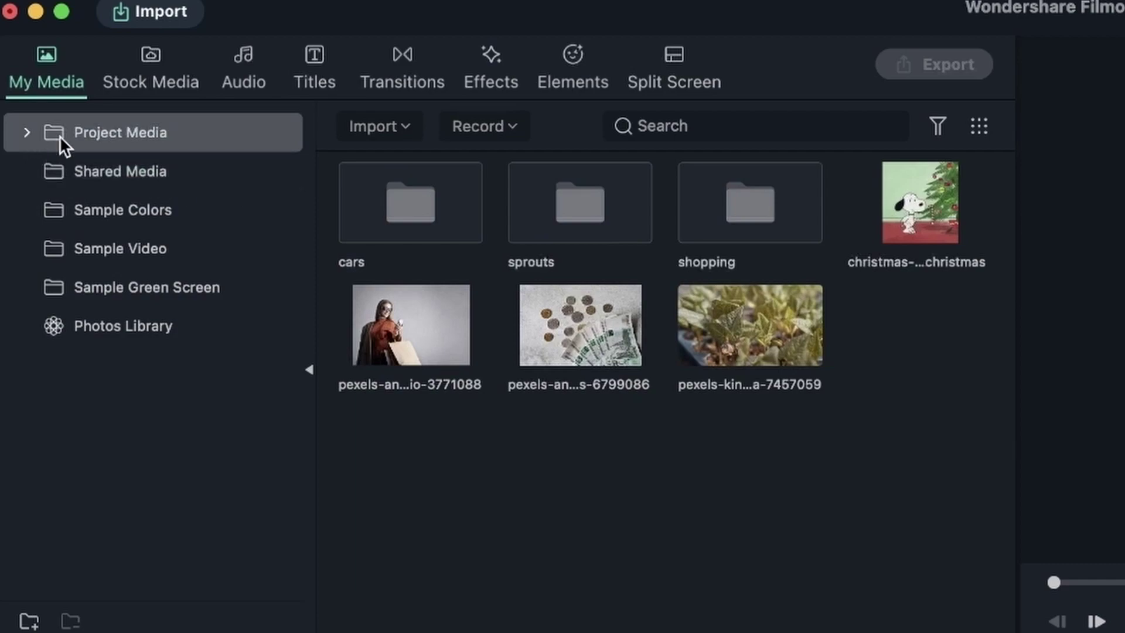
click(27, 132)
drag(947, 211, 135, 202)
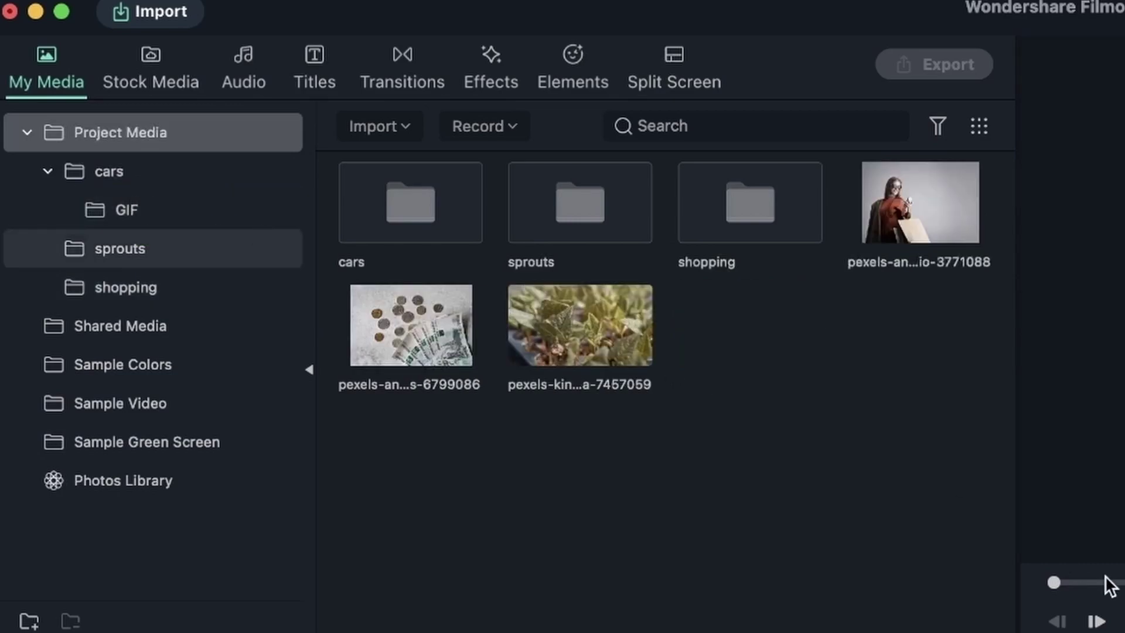
Move the plant clip 7457059 into sprouts and the images 6799086 and 3771088 into the shopping folder.
drag(644, 358, 539, 204)
drag(565, 315, 138, 247)
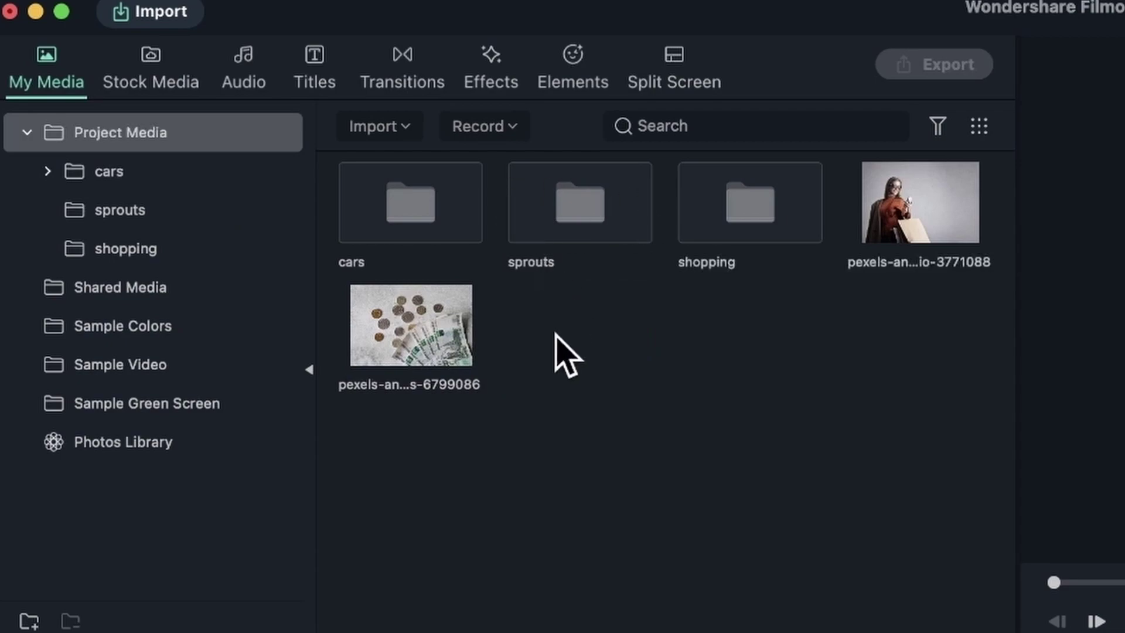
drag(410, 335, 128, 241)
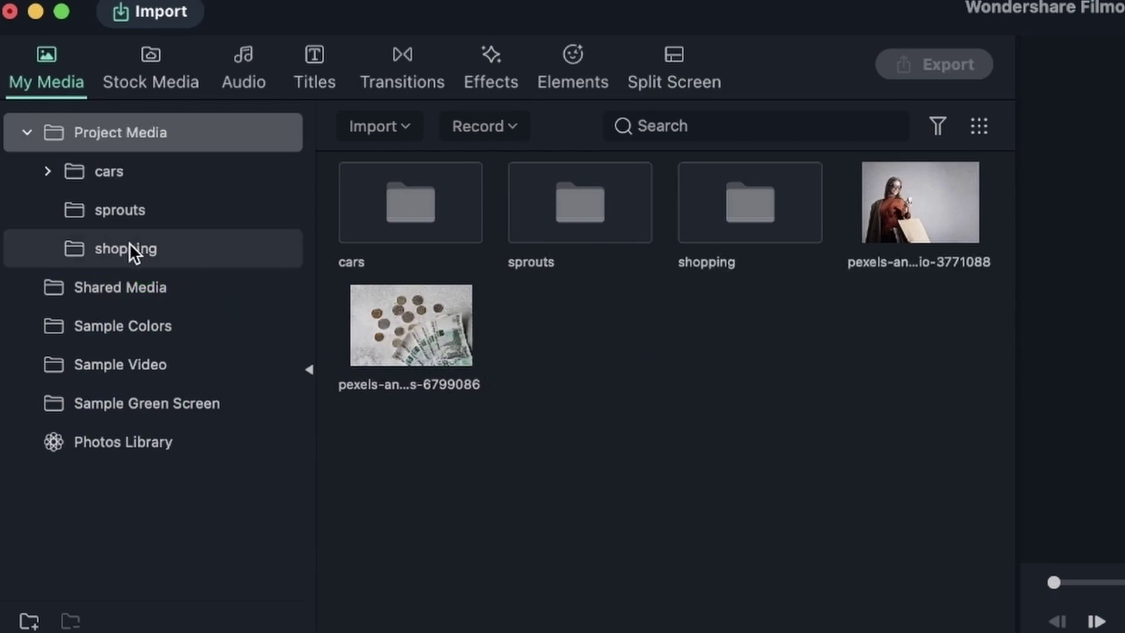
drag(926, 217, 143, 249)
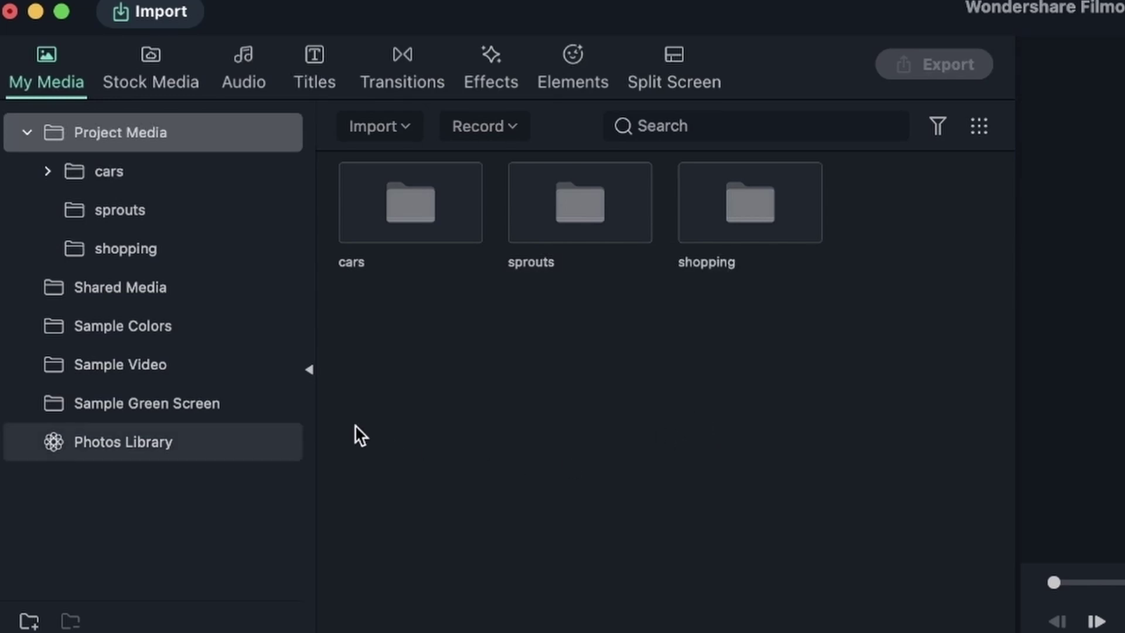
click(27, 133)
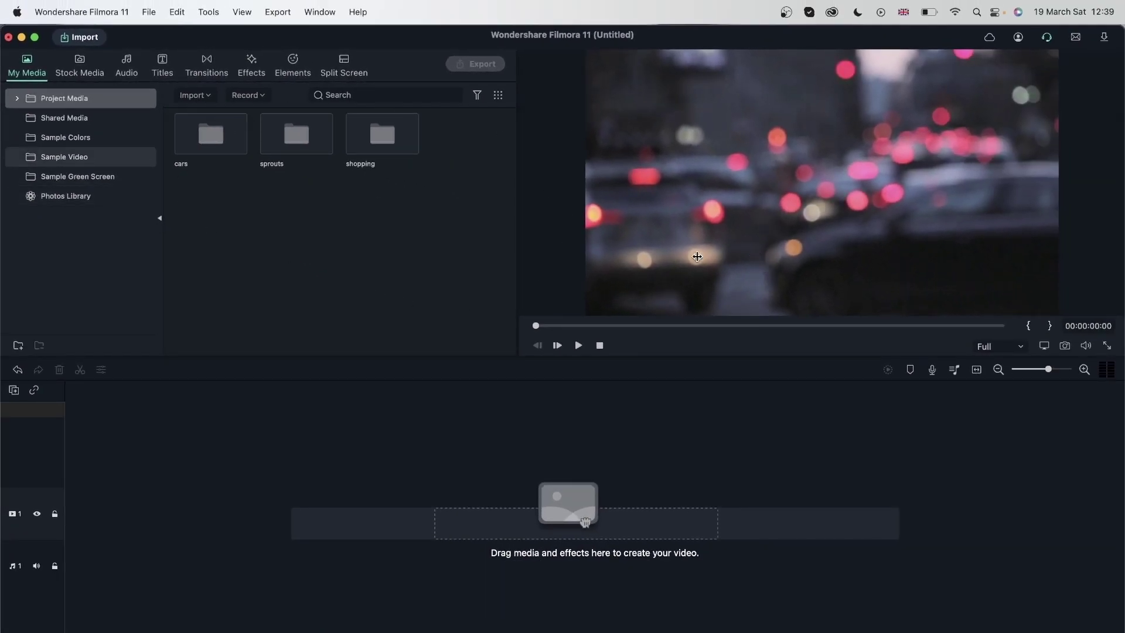
Add the sprouts clip 7457059 to the start of video track 1, keeping the project settings of 1920x1080 at 25 fps, and scrub it.
double_click(290, 130)
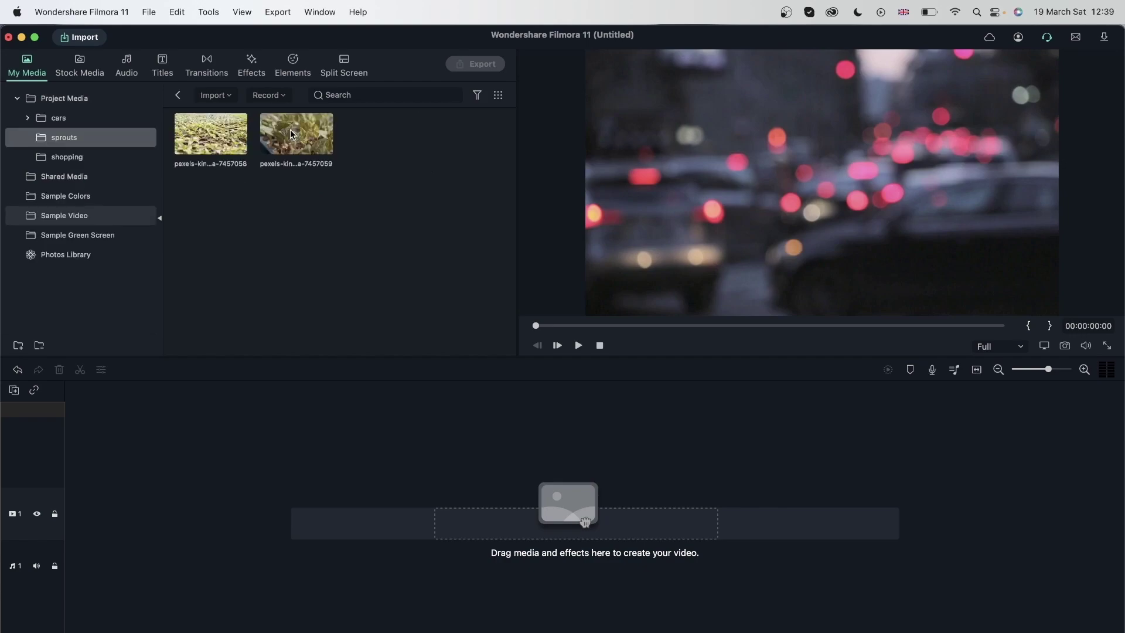
drag(310, 144, 72, 518)
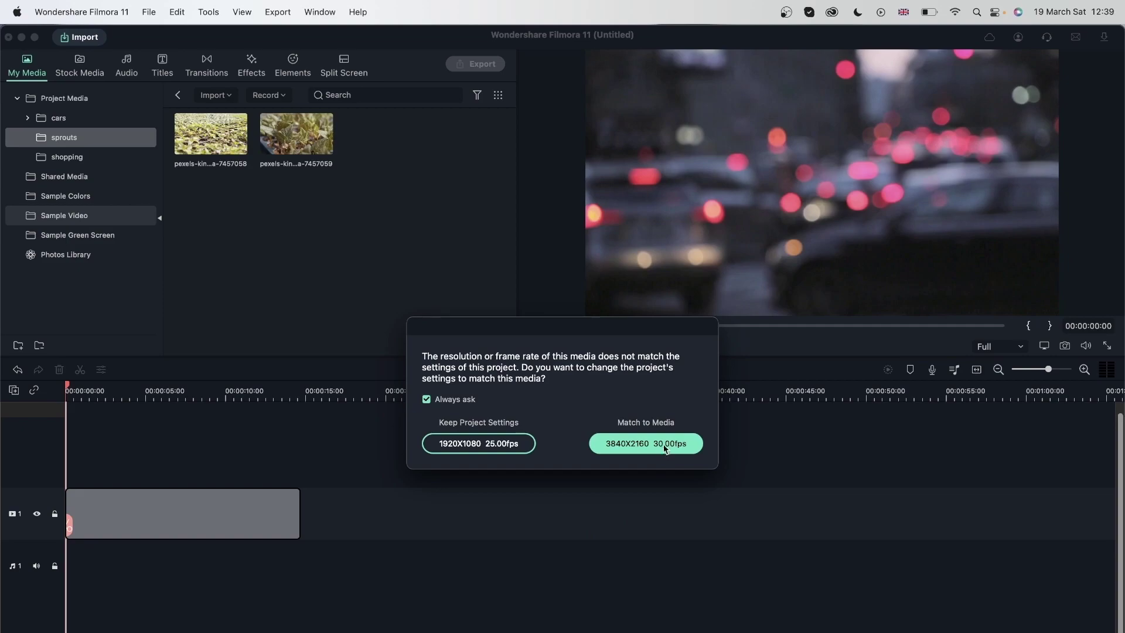
click(482, 443)
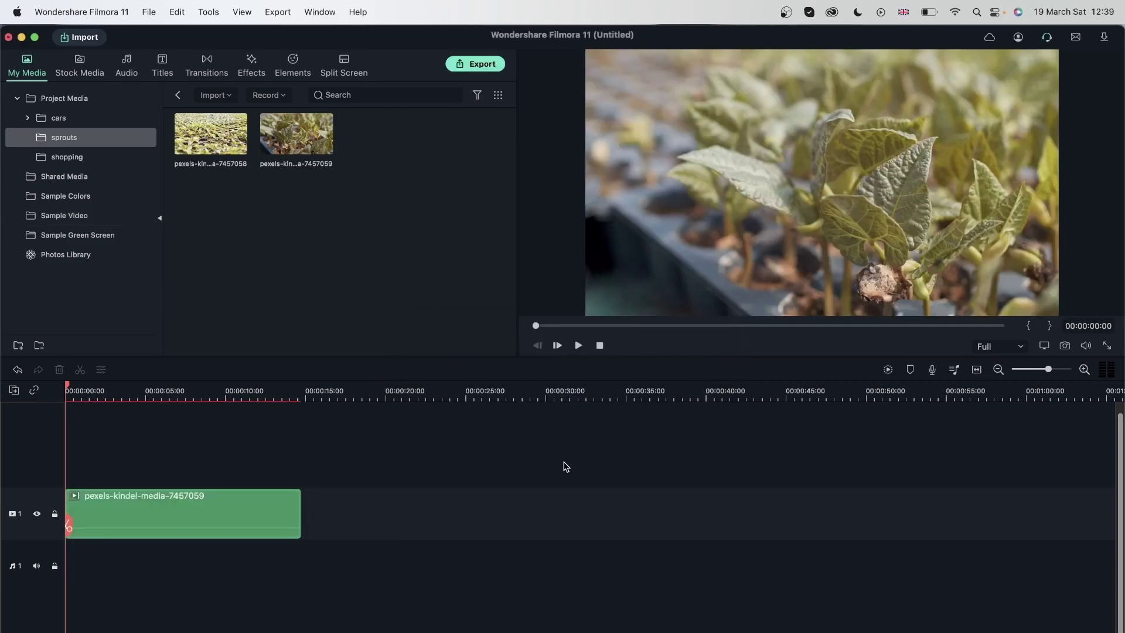
drag(70, 390, 132, 404)
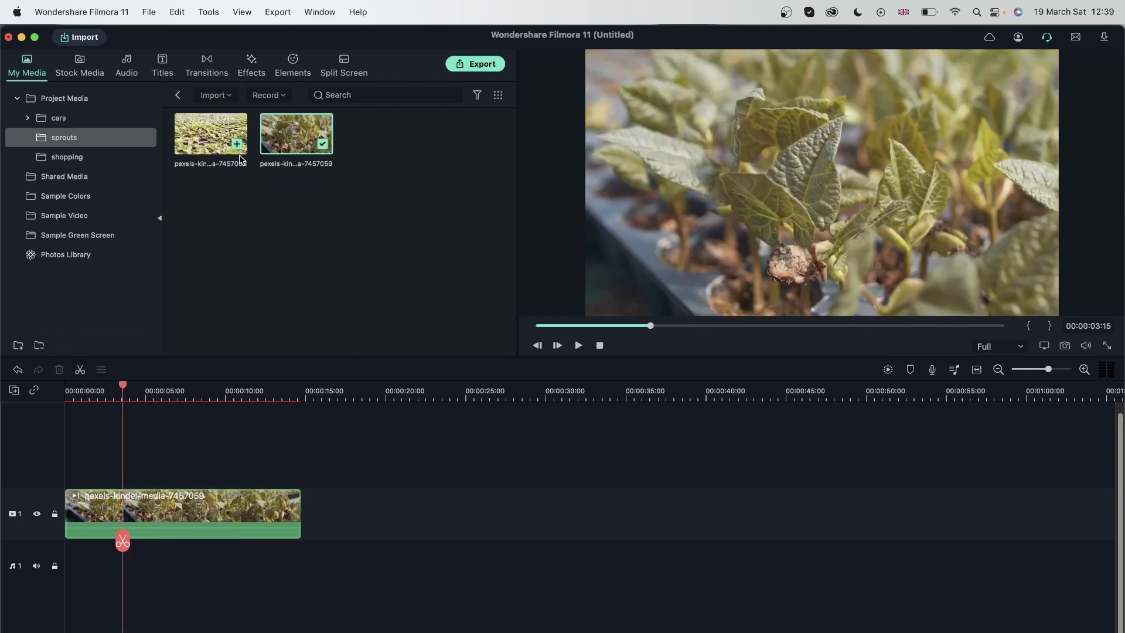
Add the money image 6799086 from the shopping folder directly after the sprouts clip on video track 1.
click(76, 99)
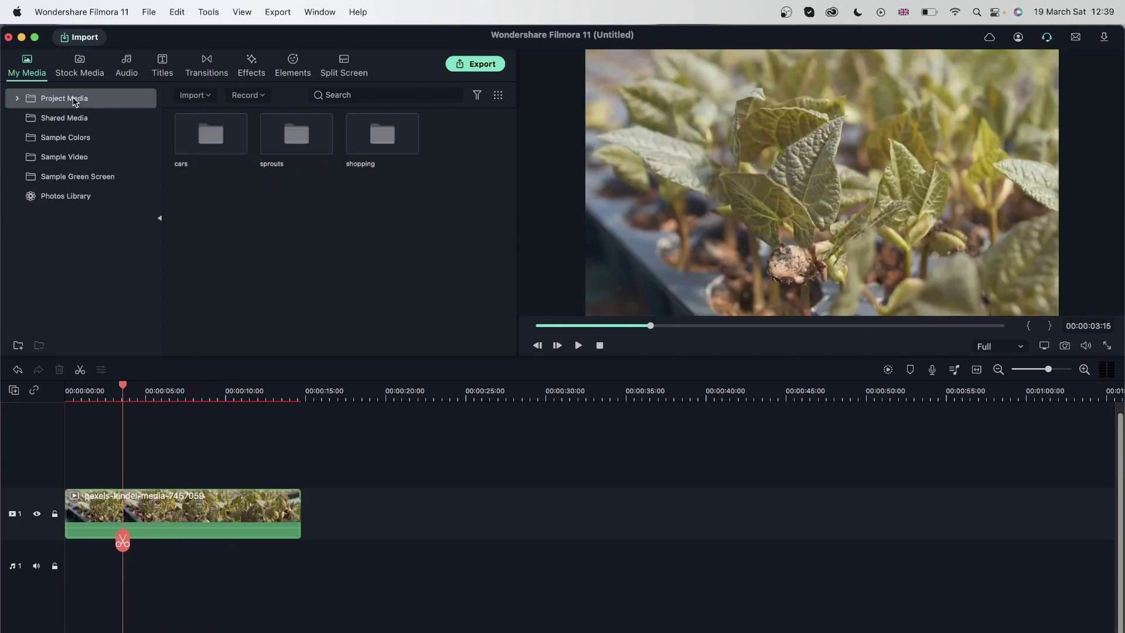
double_click(381, 151)
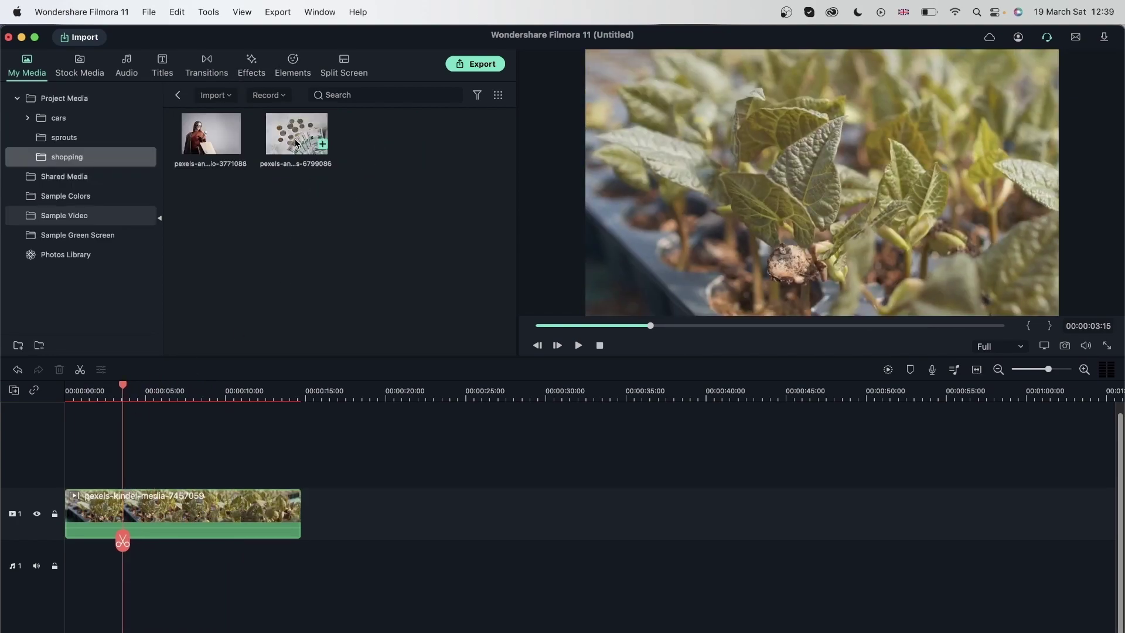
drag(351, 315, 339, 518)
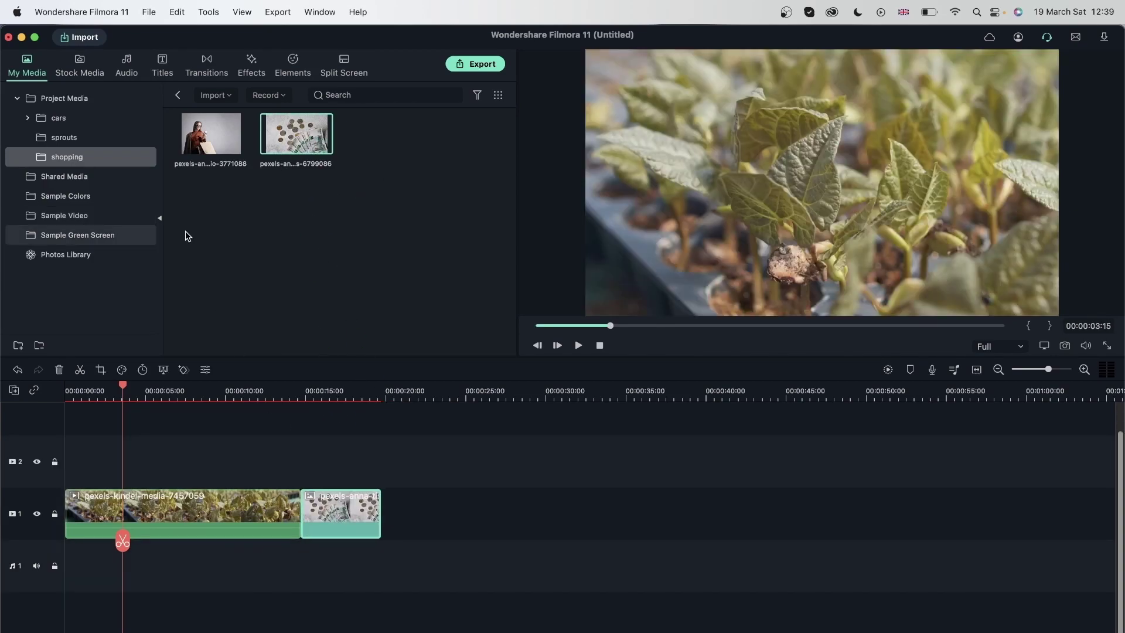
Add the christmas animation from the GIF subfolder of cars after the money image on video track 1.
click(178, 96)
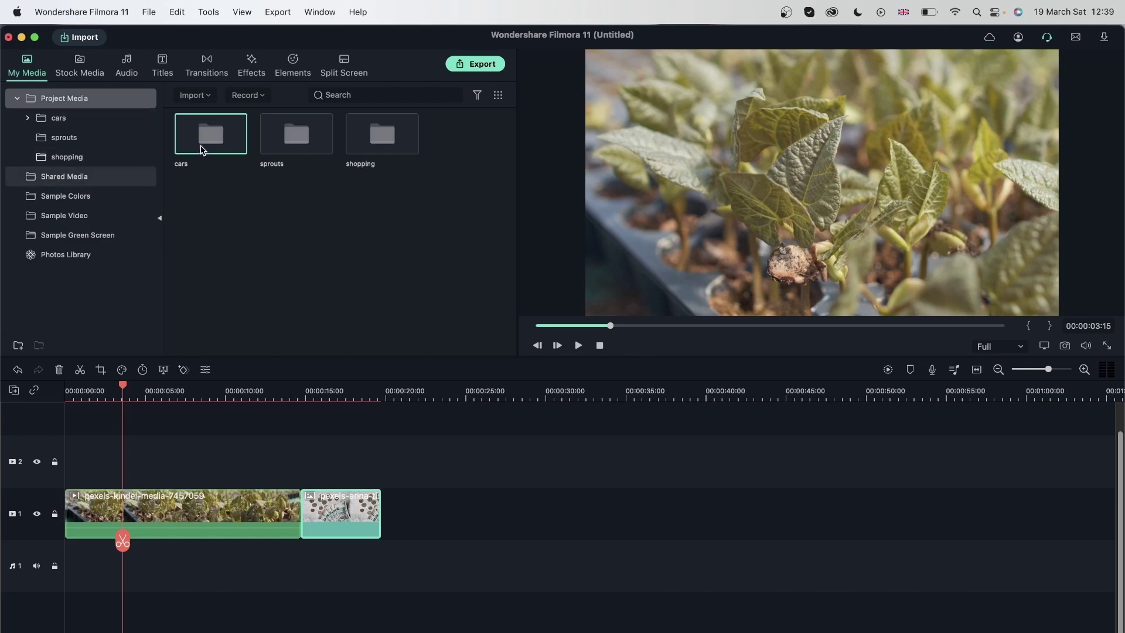
double_click(202, 147)
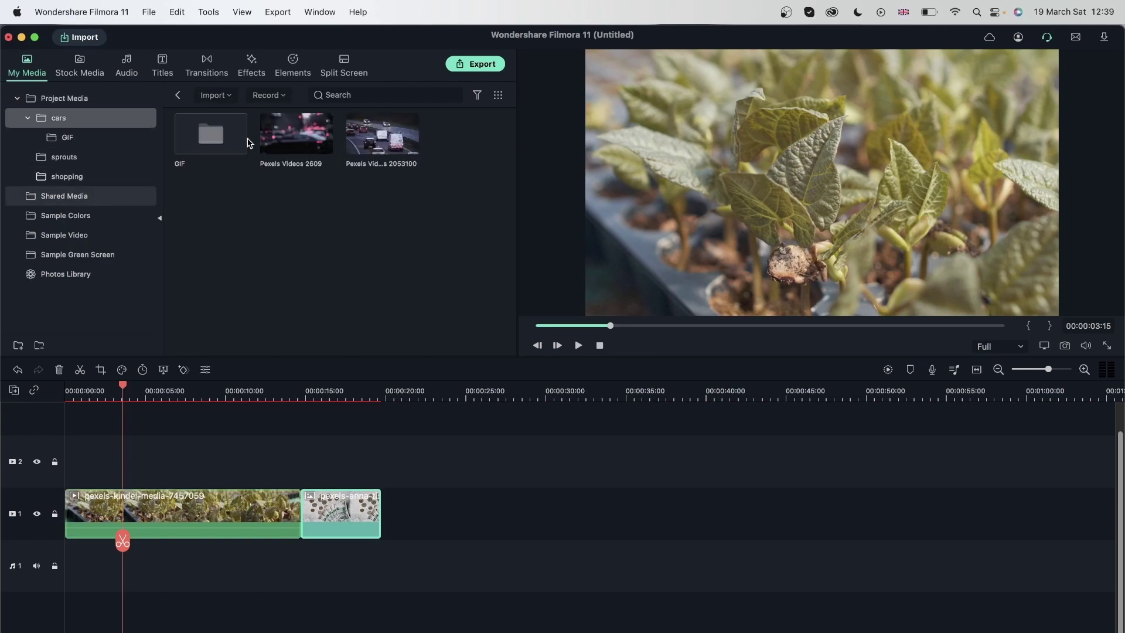
double_click(188, 136)
drag(211, 149, 385, 527)
Scrub through the three clips on the timeline and delete them all.
click(164, 392)
drag(166, 393, 299, 451)
click(382, 400)
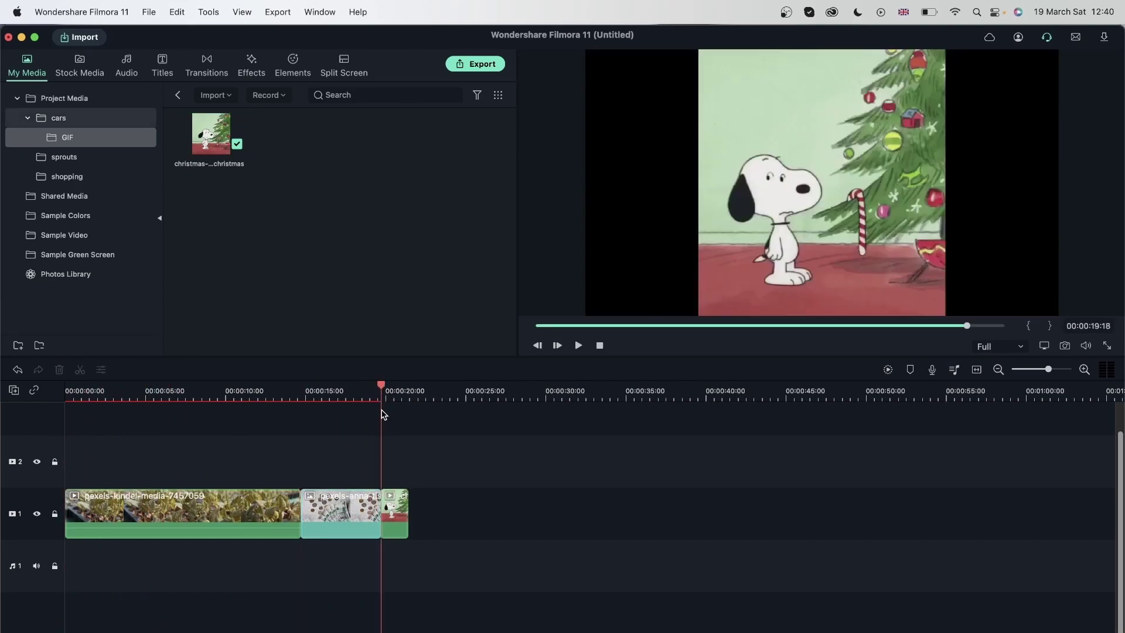
drag(384, 388, 315, 413)
drag(539, 582, 88, 485)
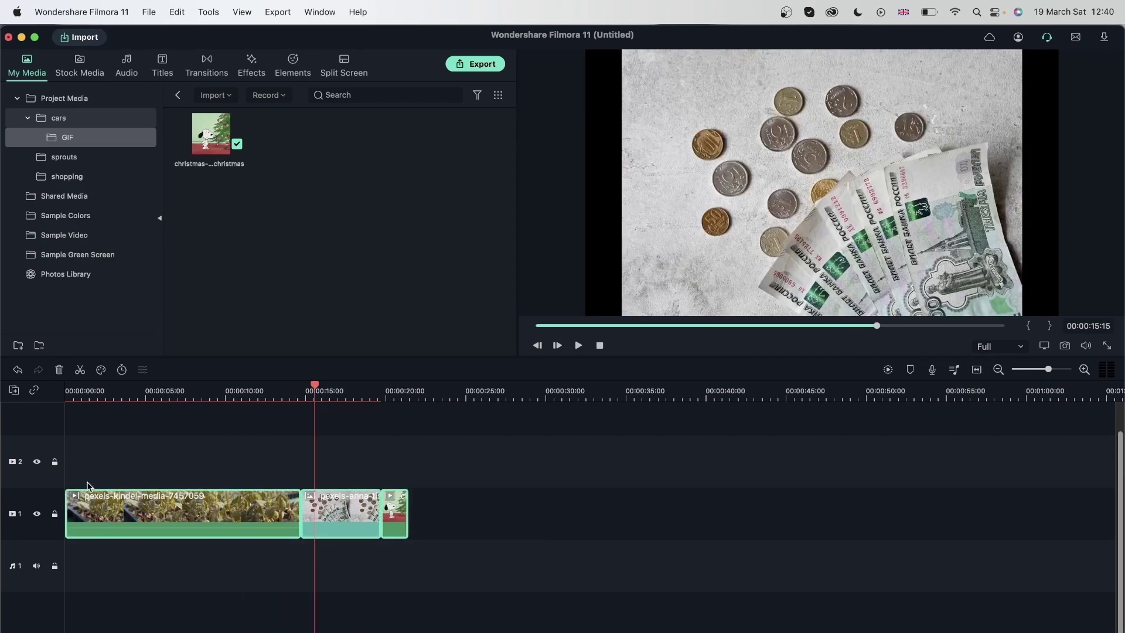
key(Delete)
Add the sprouts clip 7457059 to video track 1, matching the project settings to the media at 3840x2160 and 30 fps.
click(64, 98)
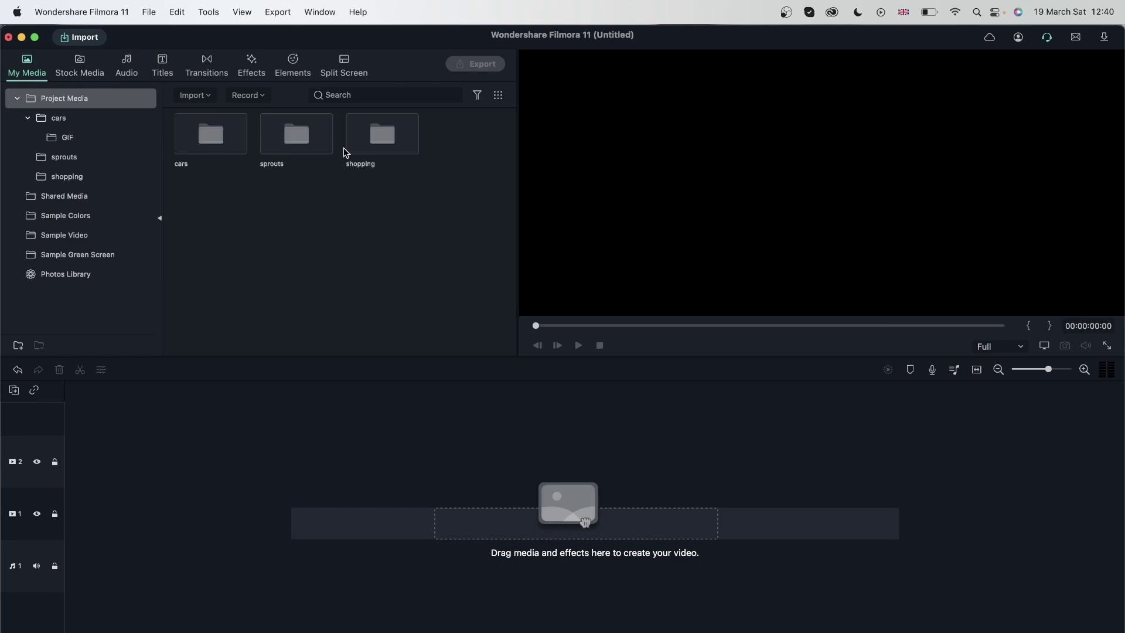
double_click(290, 143)
click(303, 149)
drag(304, 149, 384, 500)
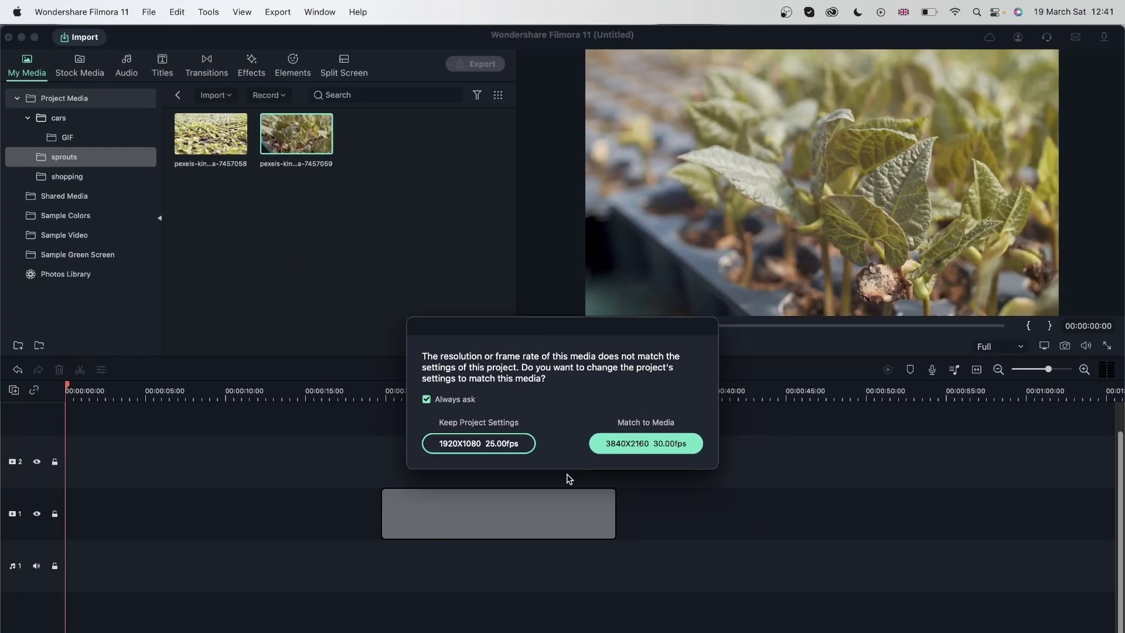
drag(555, 329, 531, 160)
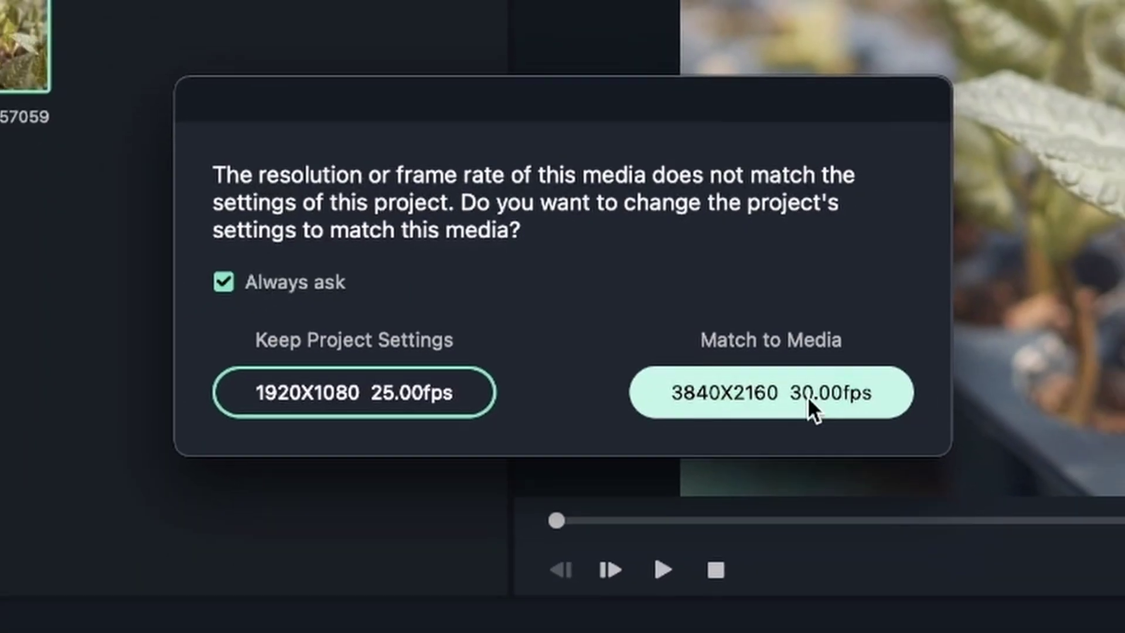
click(901, 455)
Move the sprouts clip to the very start of video track 1 and return the playhead to the beginning.
click(101, 391)
click(303, 391)
click(363, 418)
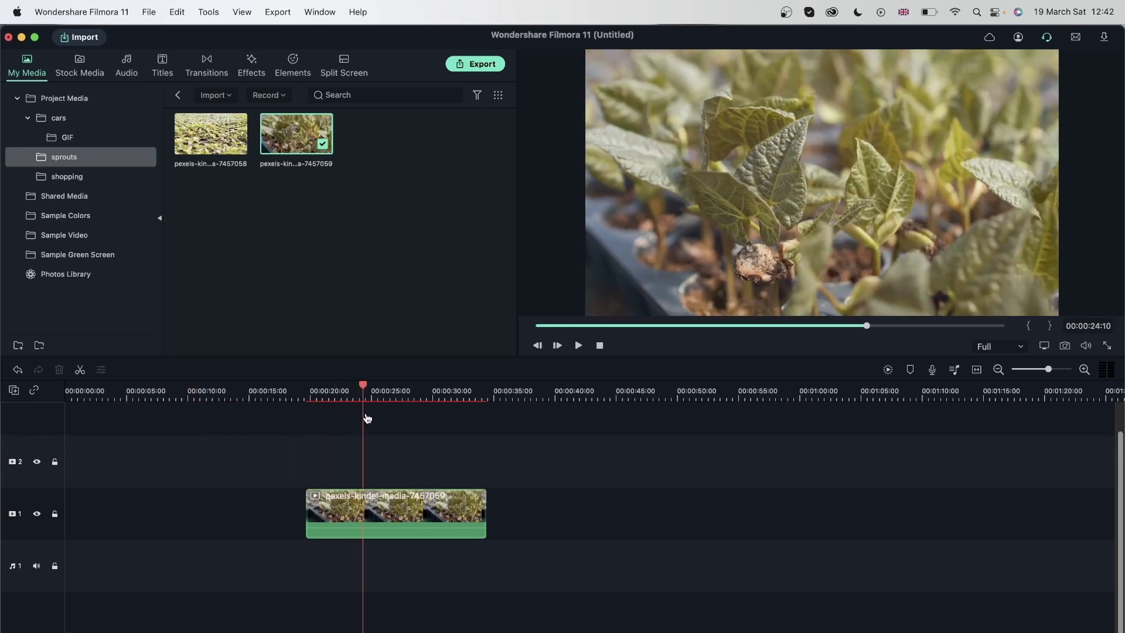
drag(448, 516, 207, 515)
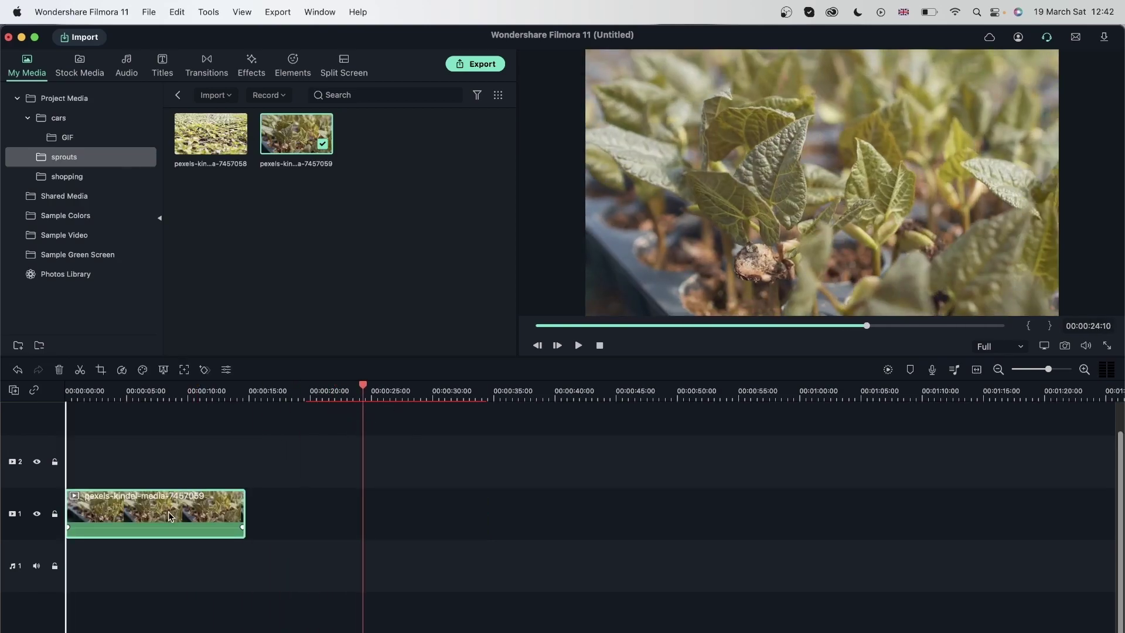
click(342, 391)
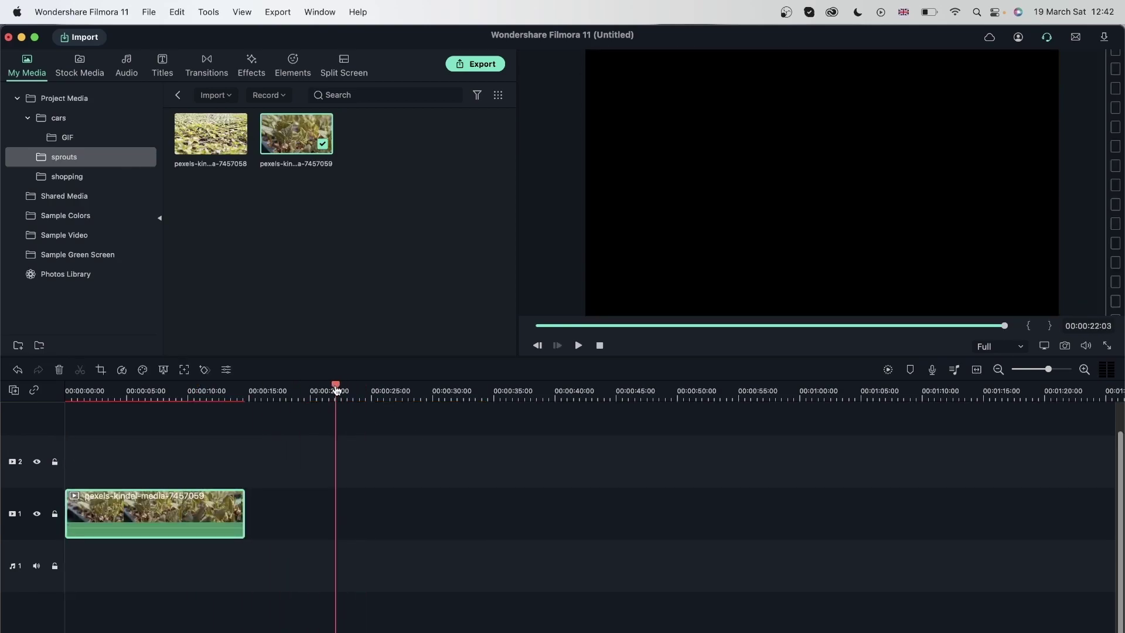
click(66, 390)
click(359, 505)
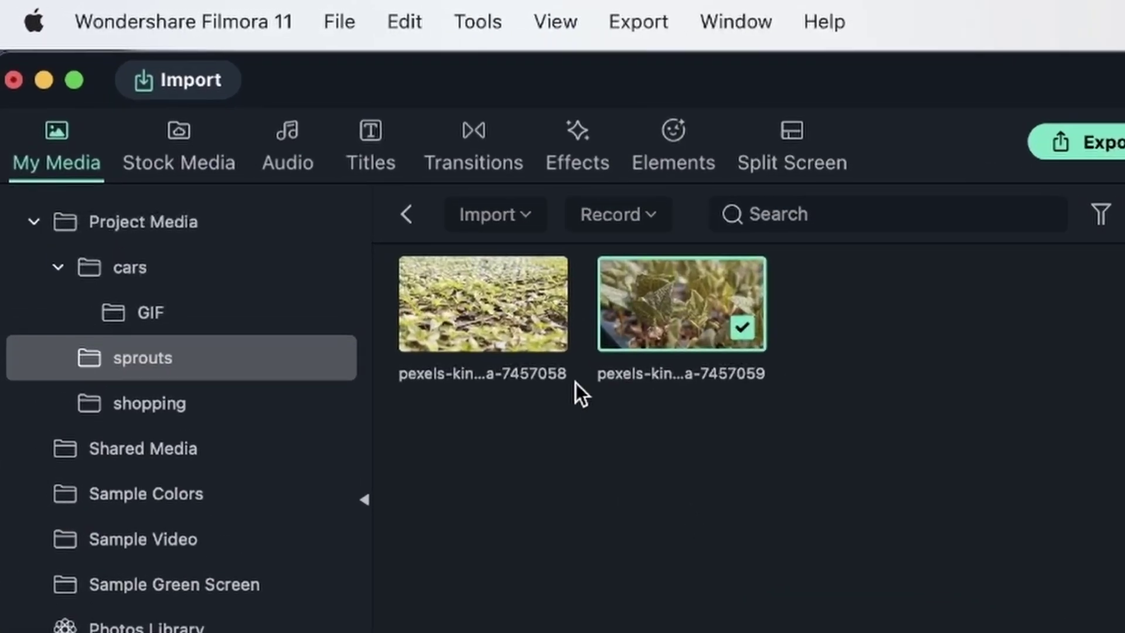
Review the aspect ratio, resolution and frame rate in the Project Settings, leaving them without changes.
click(149, 13)
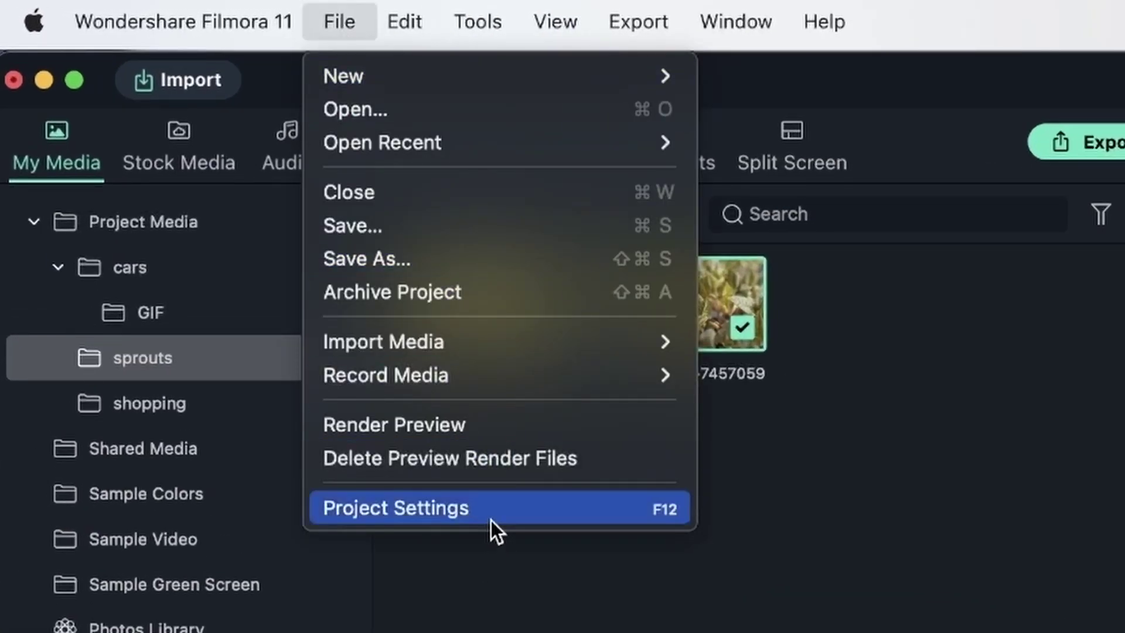
click(637, 511)
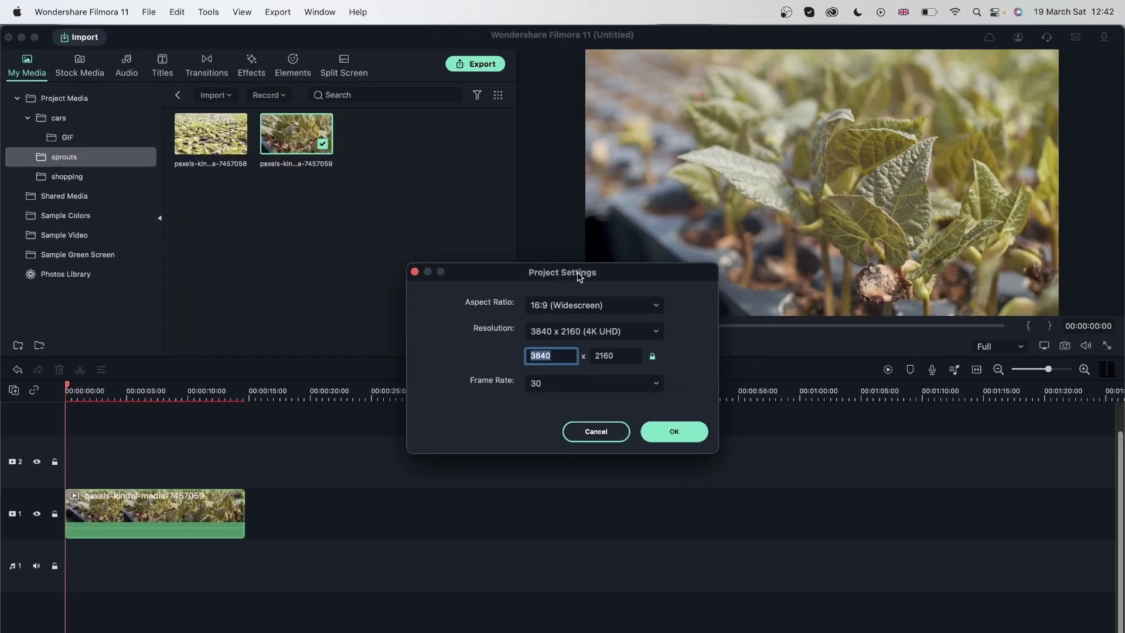
drag(578, 277, 510, 120)
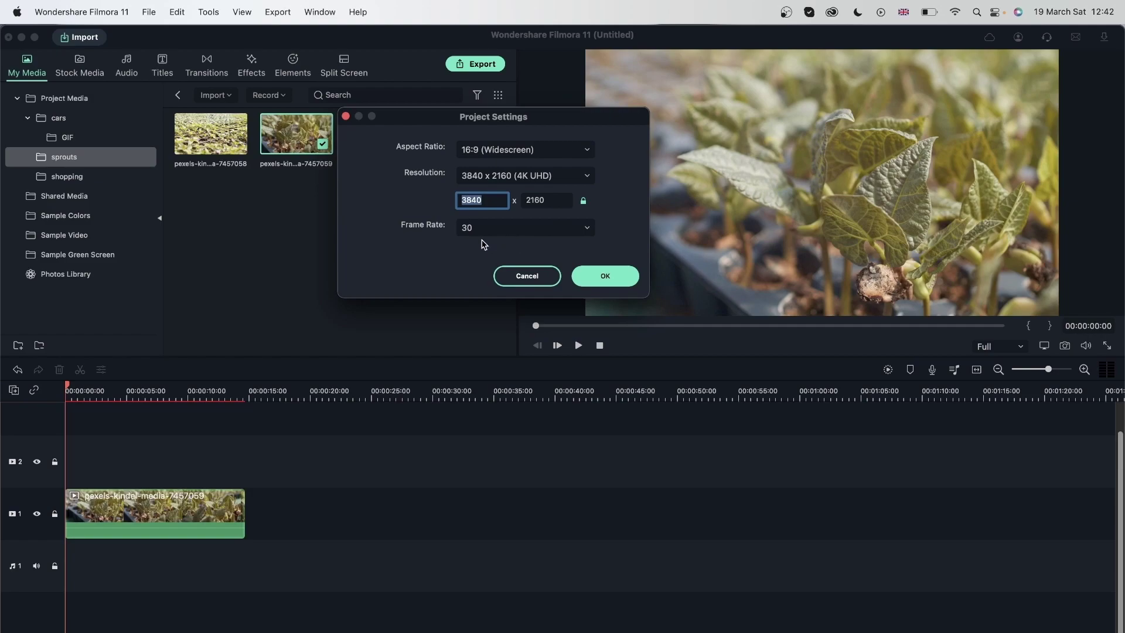
mouse_move(440, 121)
mouse_down()
mouse_move(685, 224)
mouse_move(404, 164)
mouse_move(437, 119)
mouse_up()
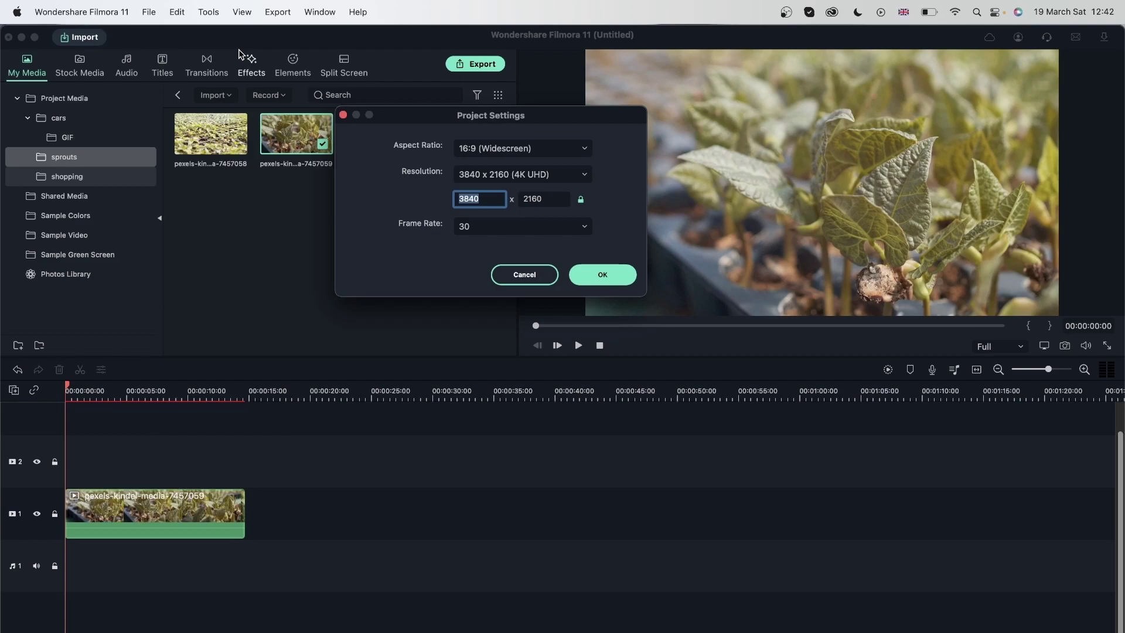
click(529, 275)
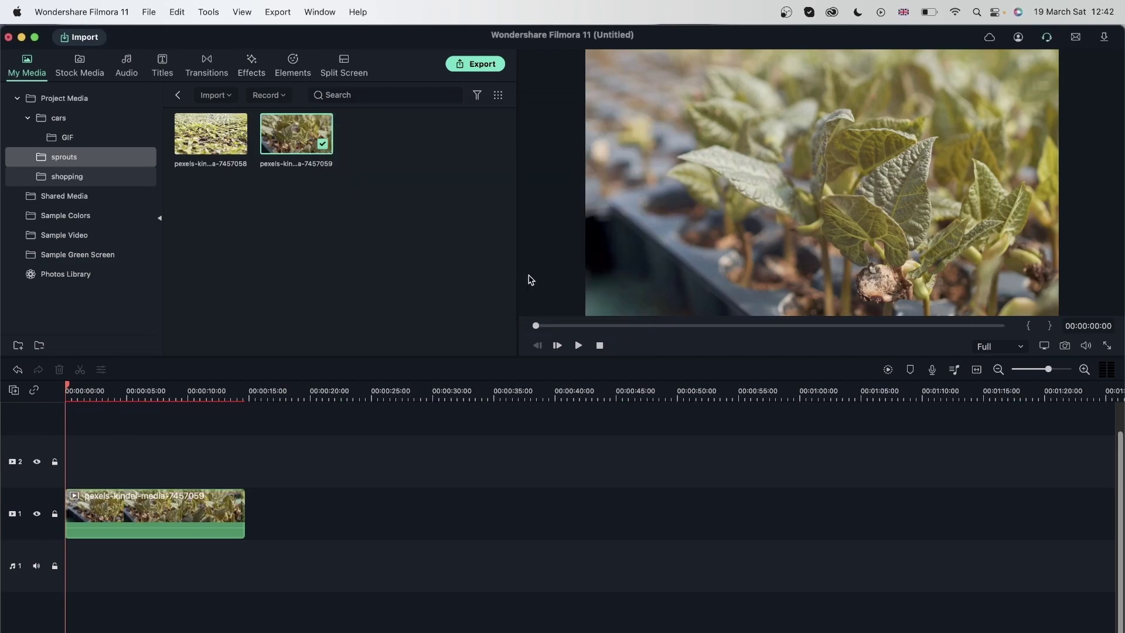
click(151, 12)
mouse_move(268, 36)
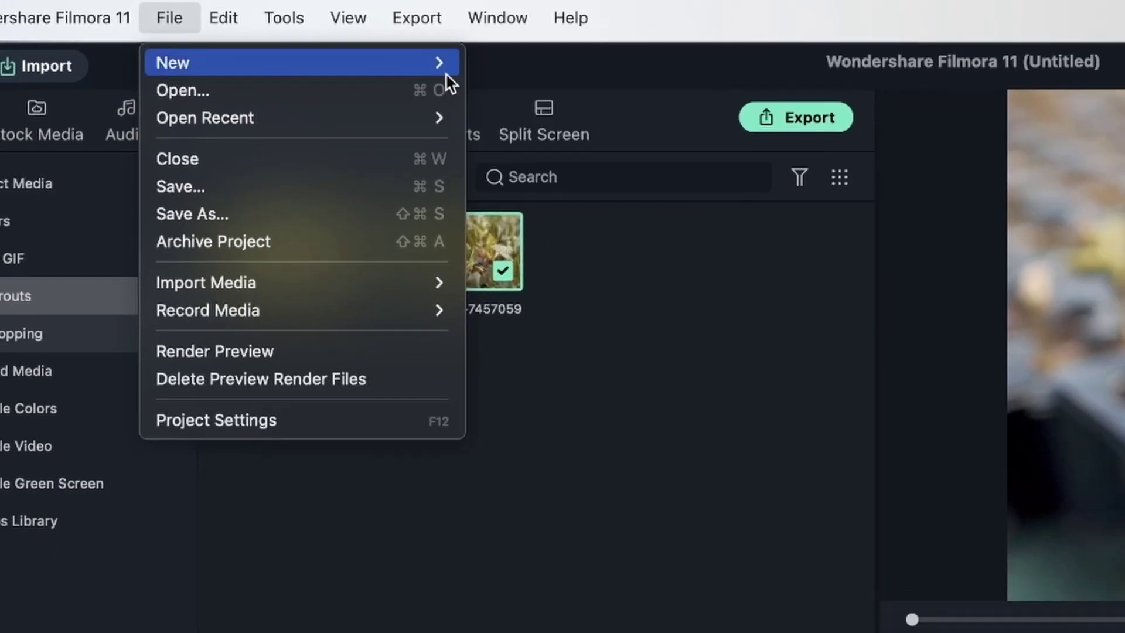
click(764, 425)
Check the custom resolution and frame rate options in the Project Settings and confirm 3840 x 2160 (4K UHD) at 30 fps.
click(157, 14)
click(200, 295)
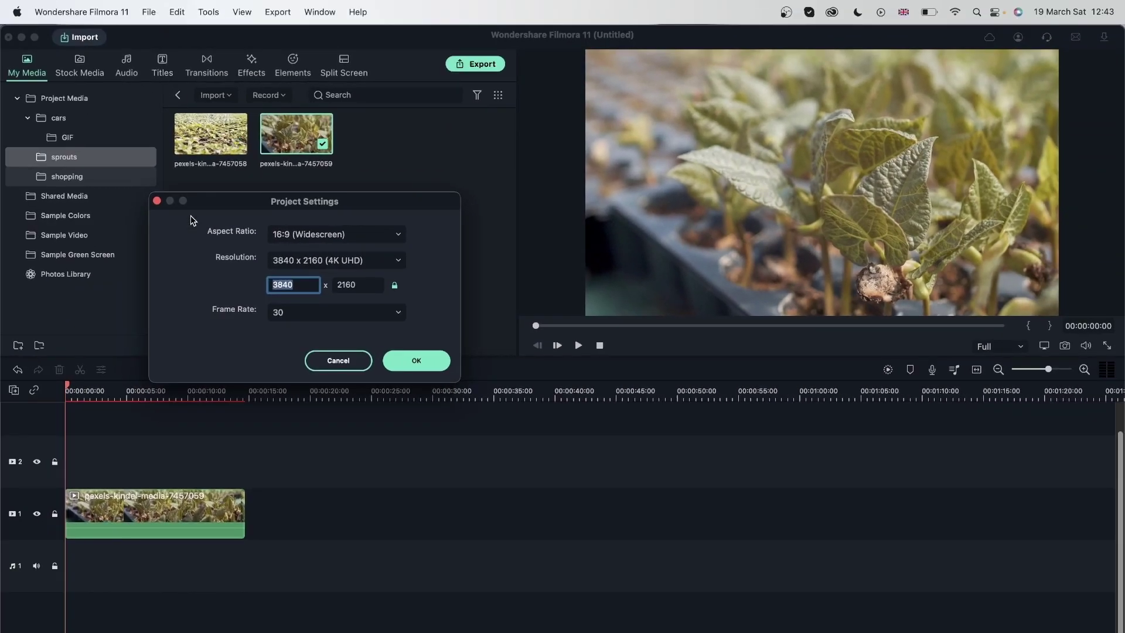
drag(260, 206, 447, 207)
click(488, 283)
double_click(488, 283)
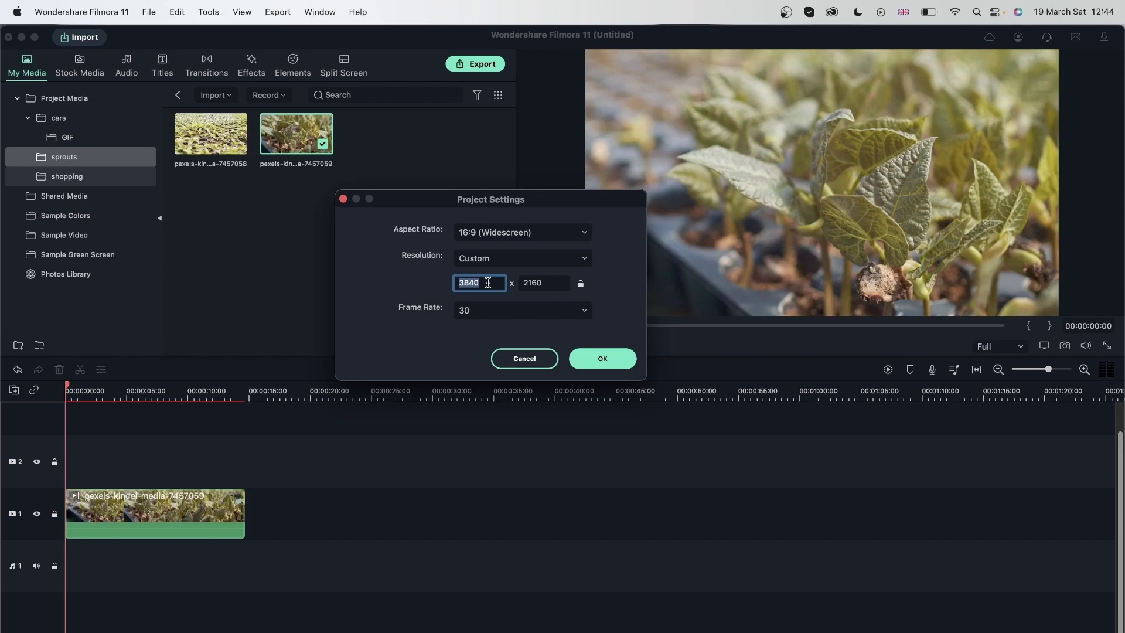
click(489, 284)
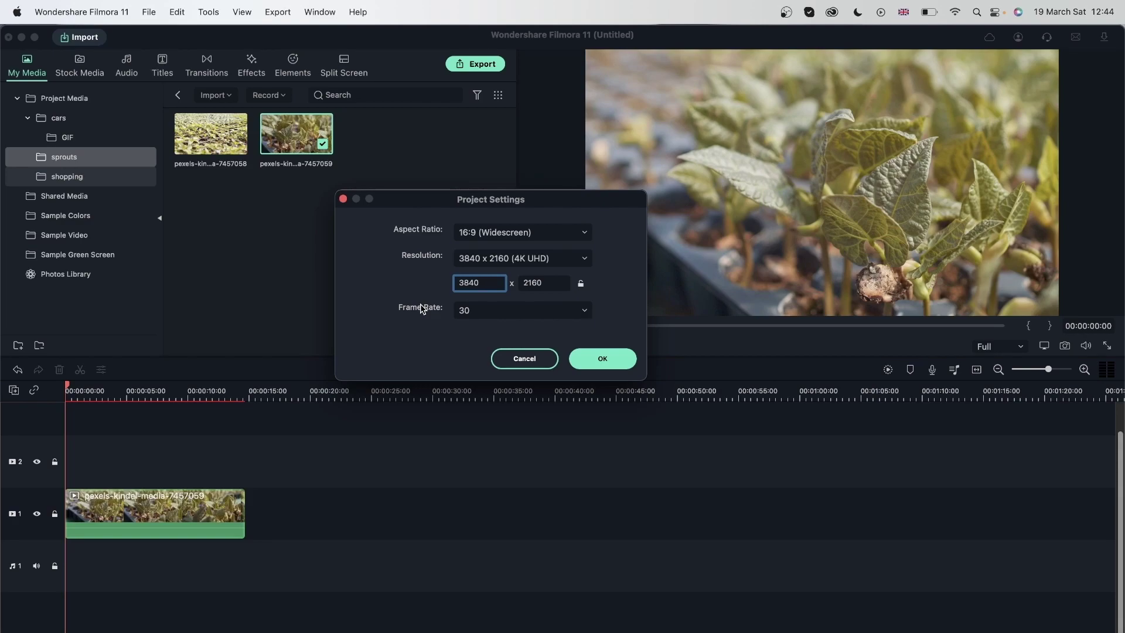
click(555, 311)
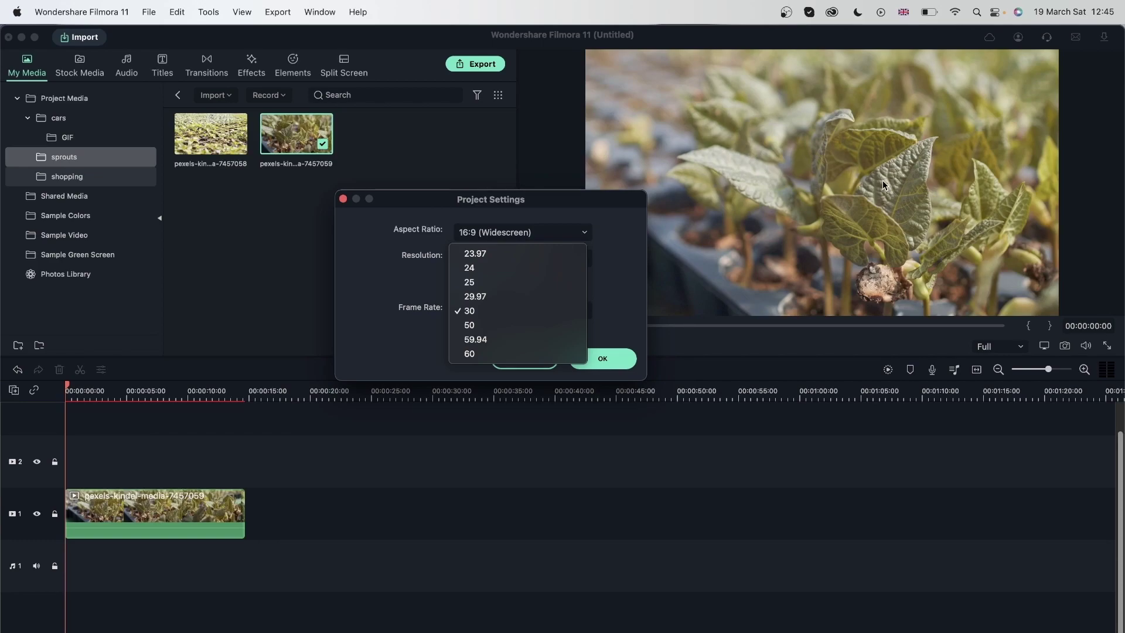
click(497, 311)
click(603, 359)
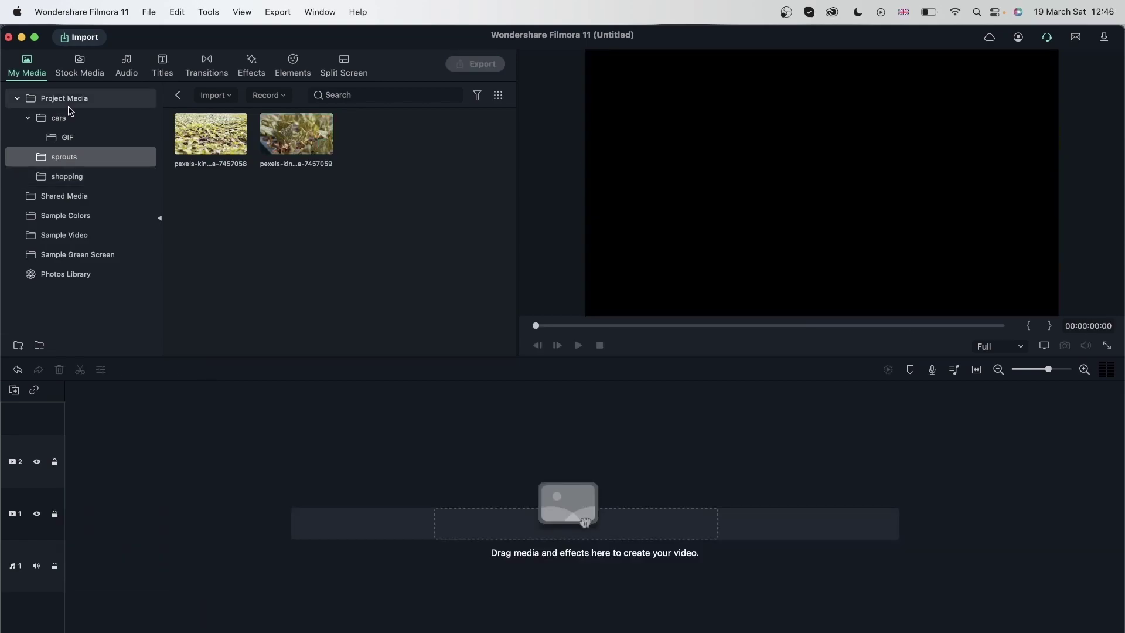
Add the 1408B541 JPEG of the city at dusk from the Photos Library to the start of video track 1.
click(64, 99)
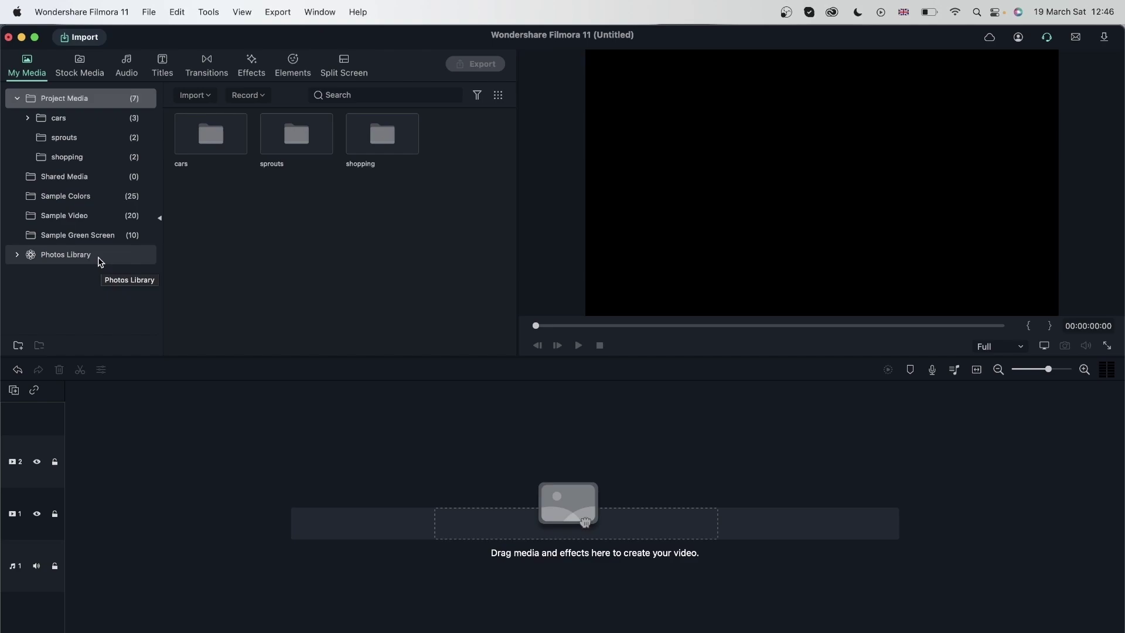
click(99, 258)
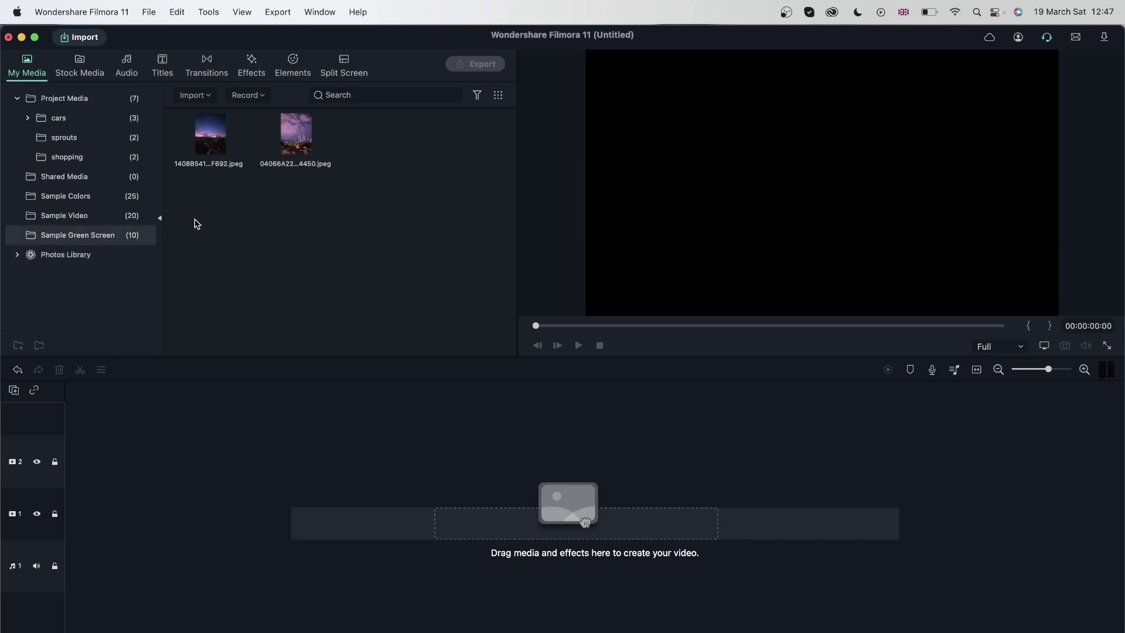
drag(217, 151, 70, 527)
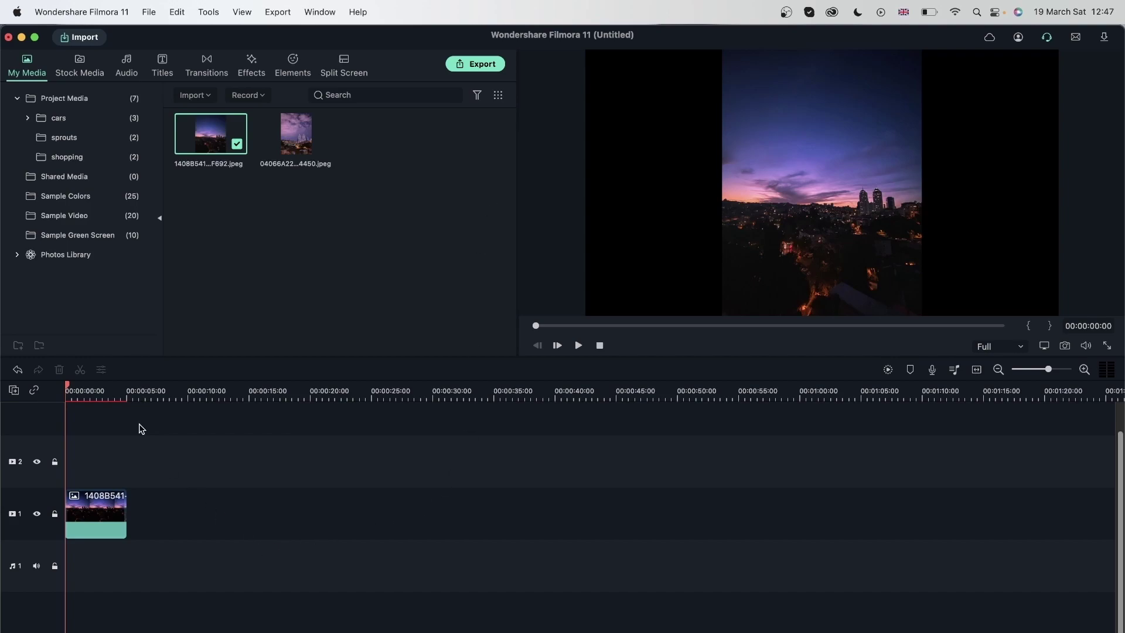
click(103, 412)
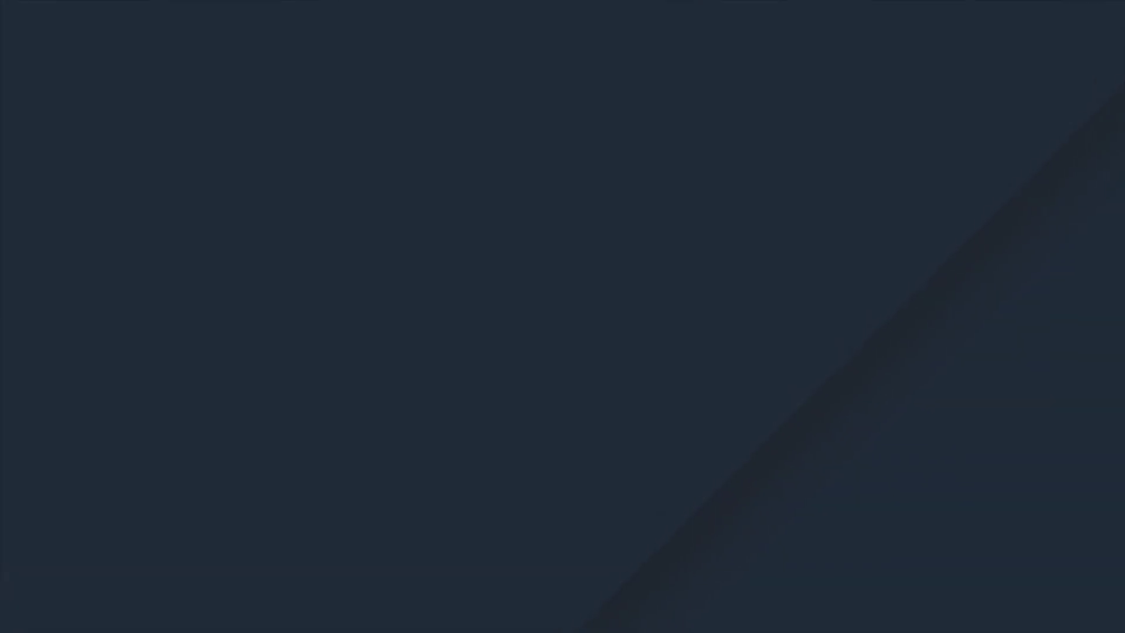